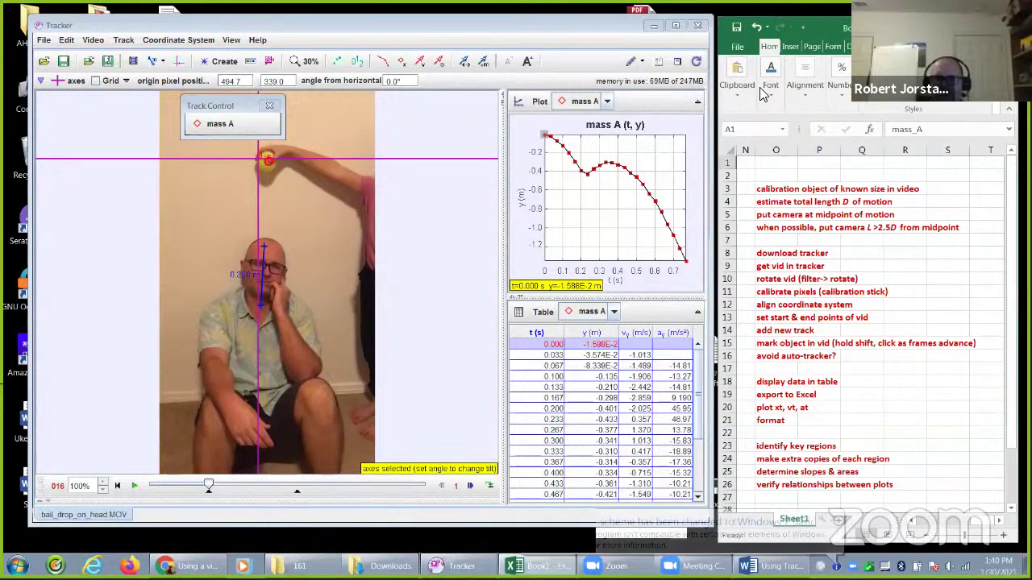
# Play back the tracked ball-drop clip beside its y(t) plot and data table
pyautogui.moveTo(824, 24); pyautogui.dragTo(821, 20)
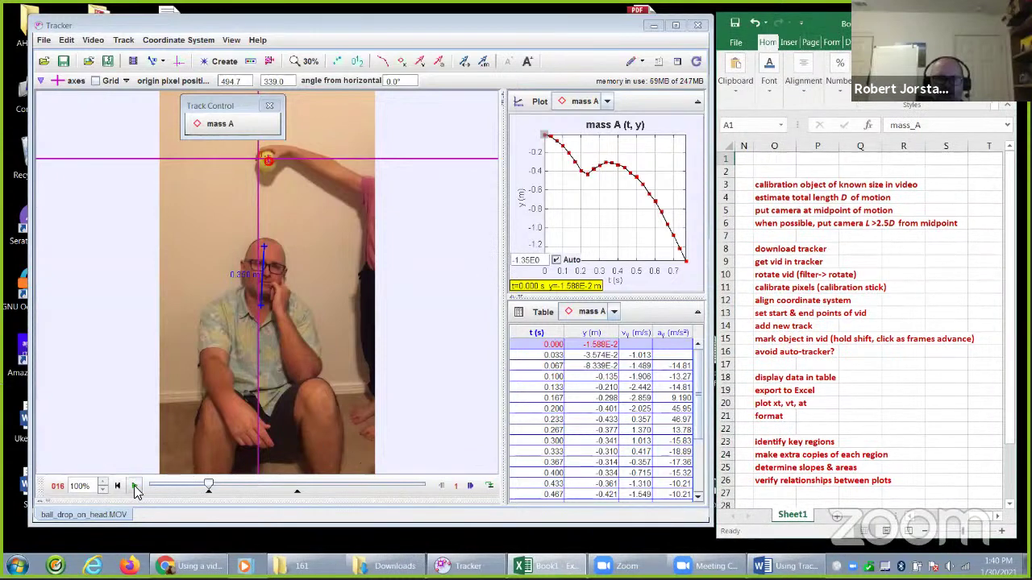
pyautogui.click(135, 489)
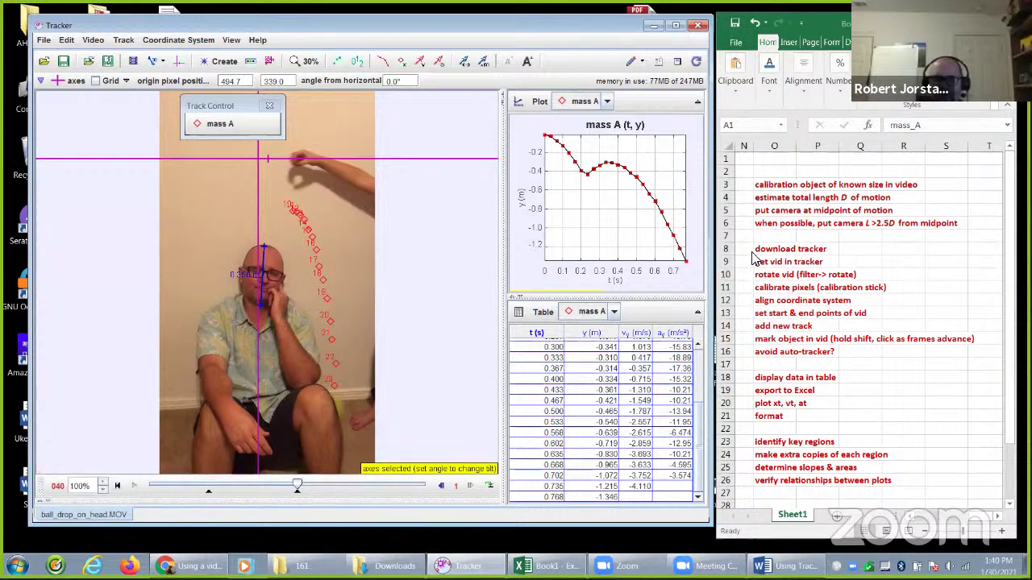
# Switch to the Excel workbook, maximize it and bring the mass_A data and its three charts into view
pyautogui.click(547, 566)
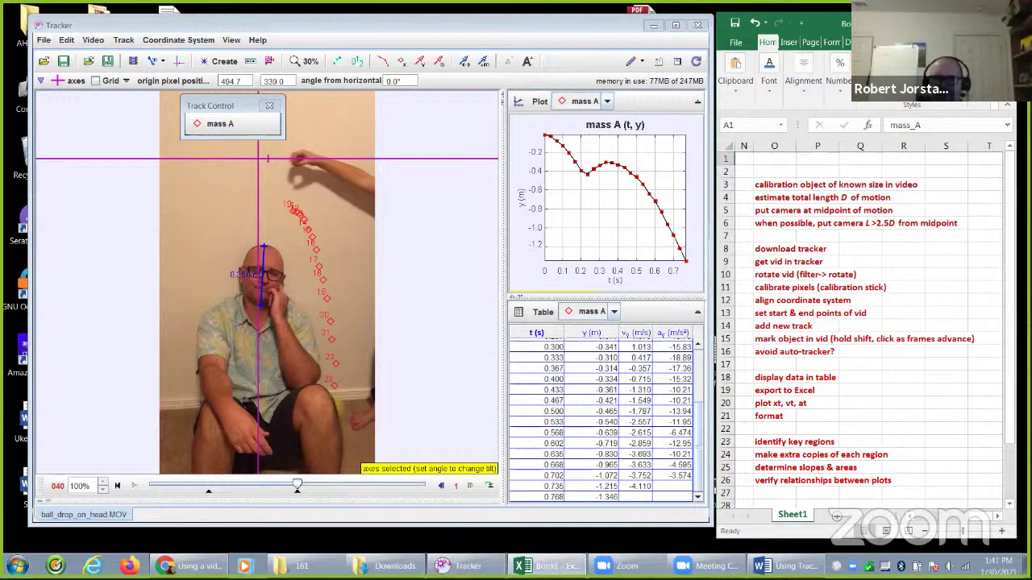
pyautogui.press('super+Up')
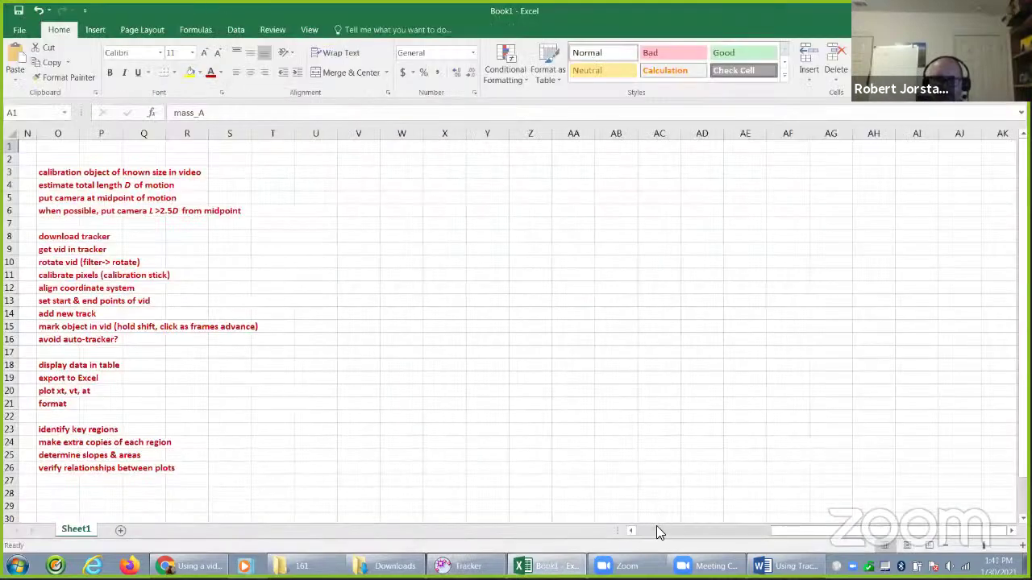
pyautogui.moveTo(656, 526); pyautogui.dragTo(643, 528)
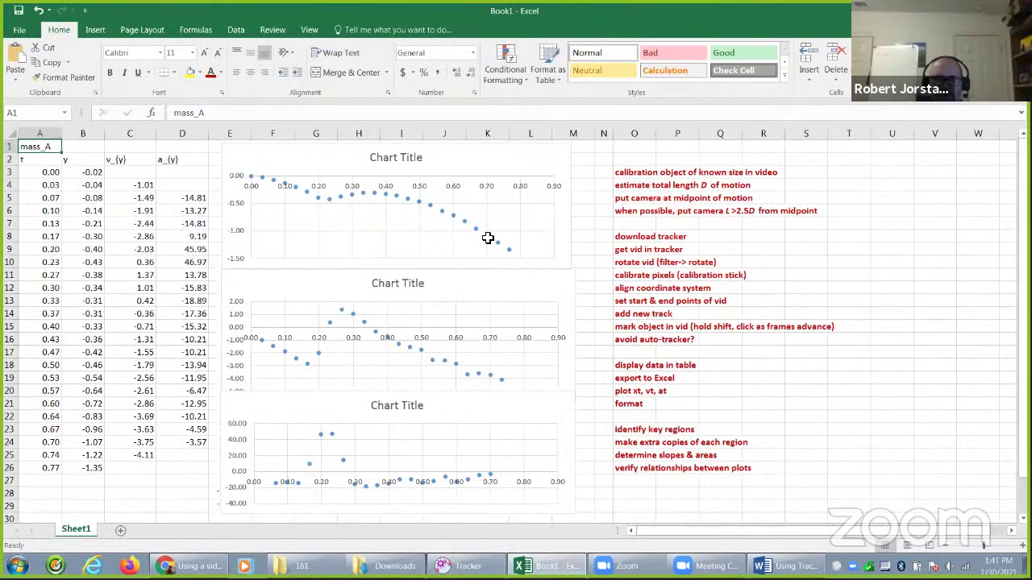
# Move the three plain "Chart Title" charts aside to uncover the formatted position, velocity and acceleration plots beneath them
pyautogui.click(522, 167)
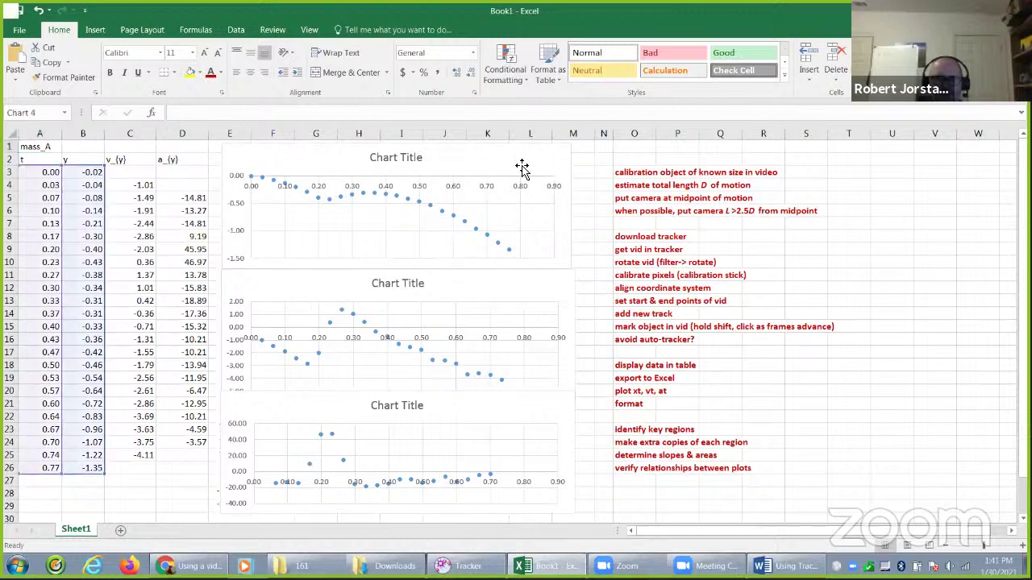
pyautogui.moveTo(531, 176); pyautogui.dragTo(781, 332)
pyautogui.moveTo(557, 287); pyautogui.dragTo(835, 326)
pyautogui.moveTo(476, 411); pyautogui.dragTo(847, 403)
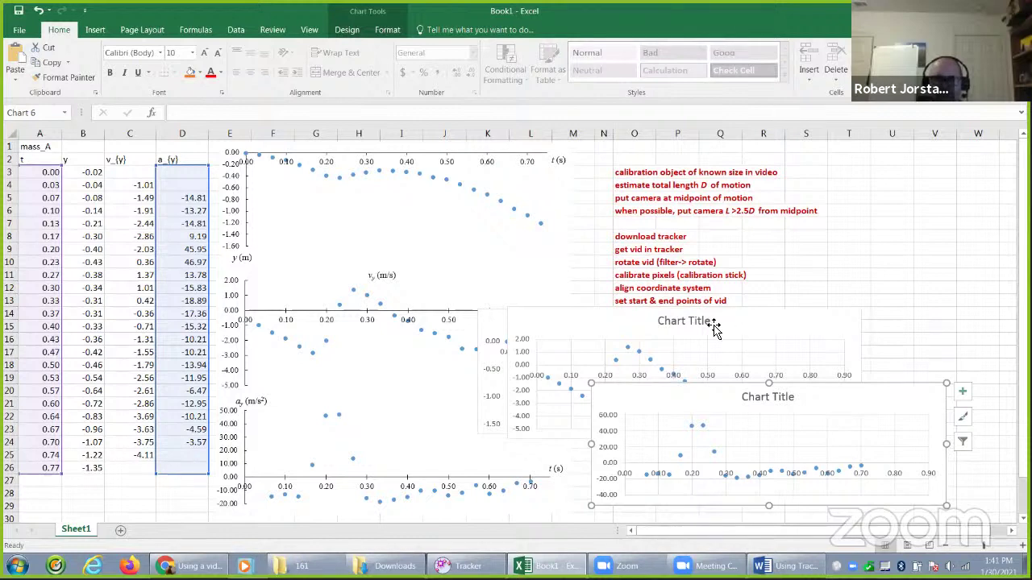
# Undo the three chart moves, then restore the workbook window beside Tracker with the column O checklist showing
pyautogui.click(38, 11)
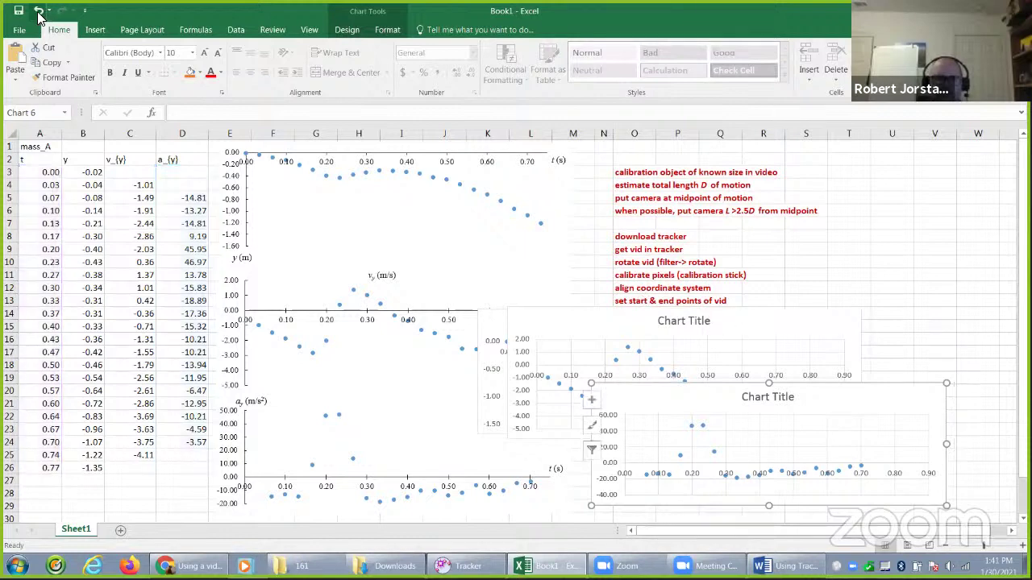
pyautogui.click(38, 11)
pyautogui.click(38, 12)
pyautogui.click(38, 11)
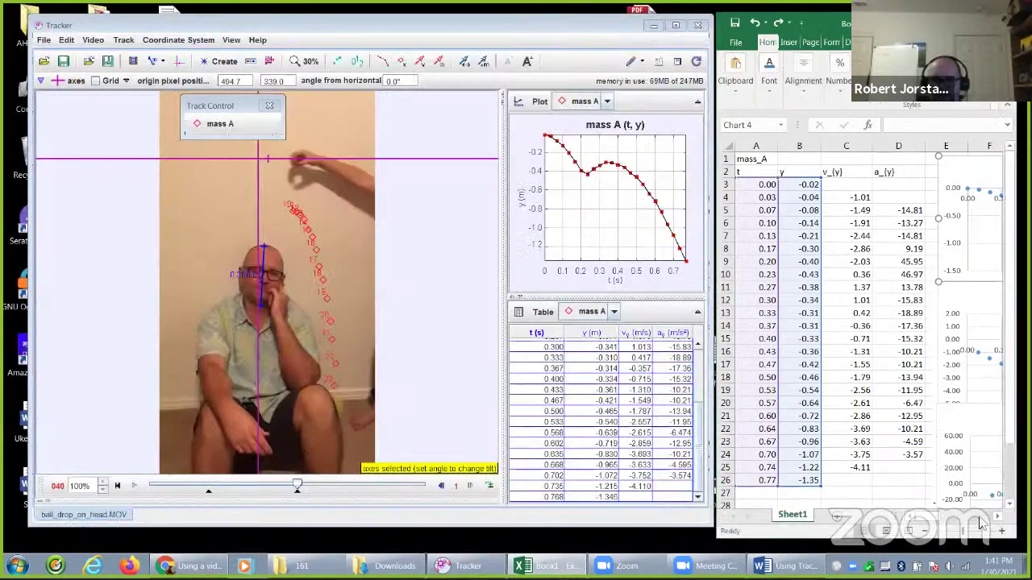
pyautogui.click(981, 516)
pyautogui.click(981, 516)
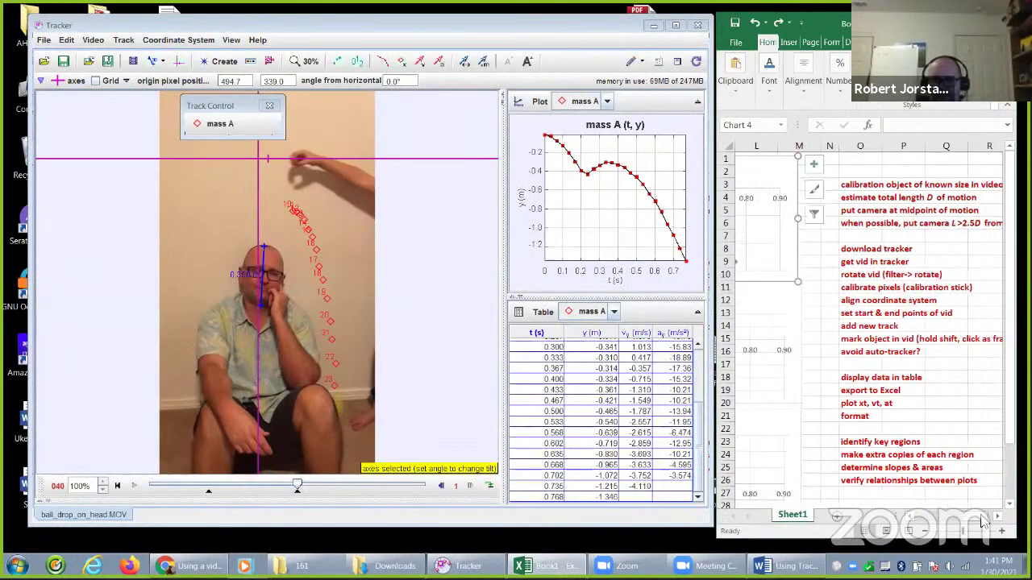
pyautogui.moveTo(977, 519); pyautogui.dragTo(975, 518)
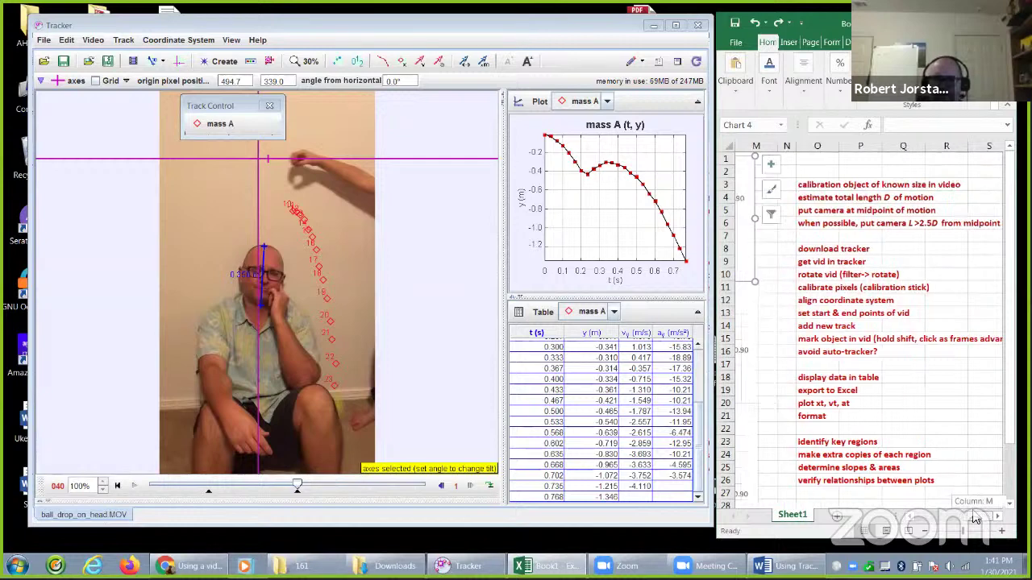
# Close Tracker without saving the changes to ball_drop_on_head
pyautogui.click(700, 29)
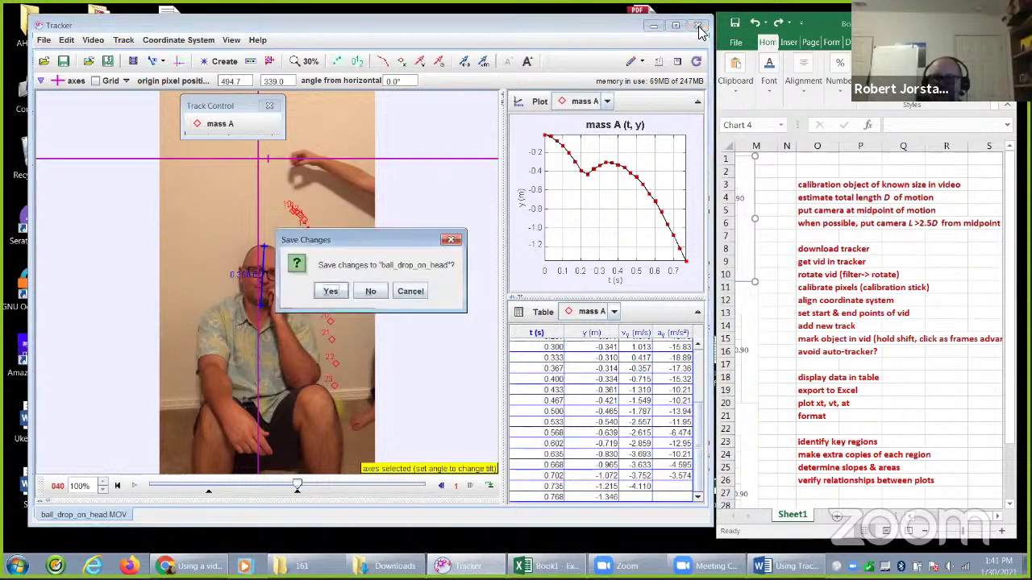
pyautogui.click(369, 295)
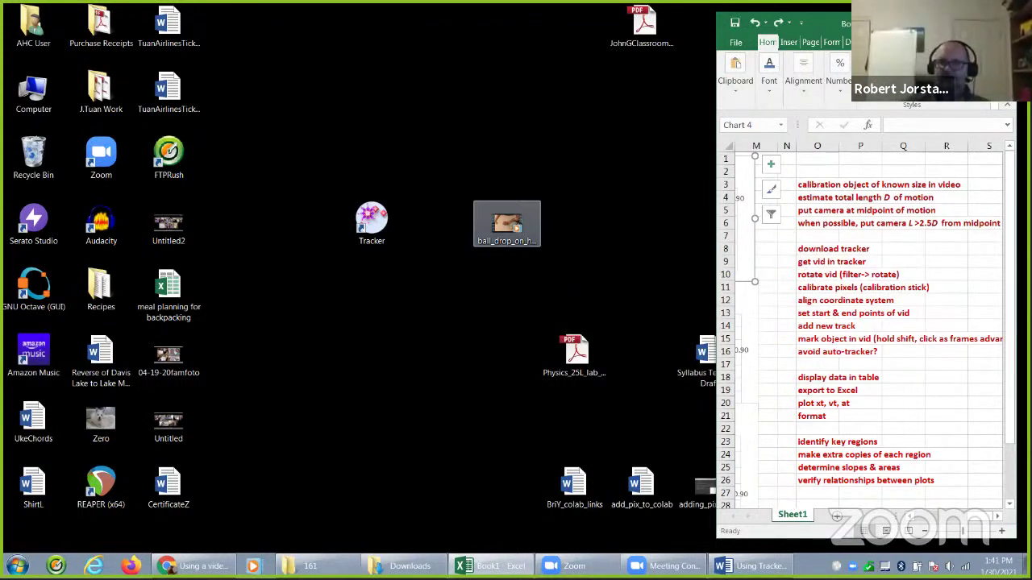
# Go through the column O checklist, from the filming guidelines in rows 3–6 to the tracking and plotting tasks in rows 8–26
pyautogui.click(830, 186)
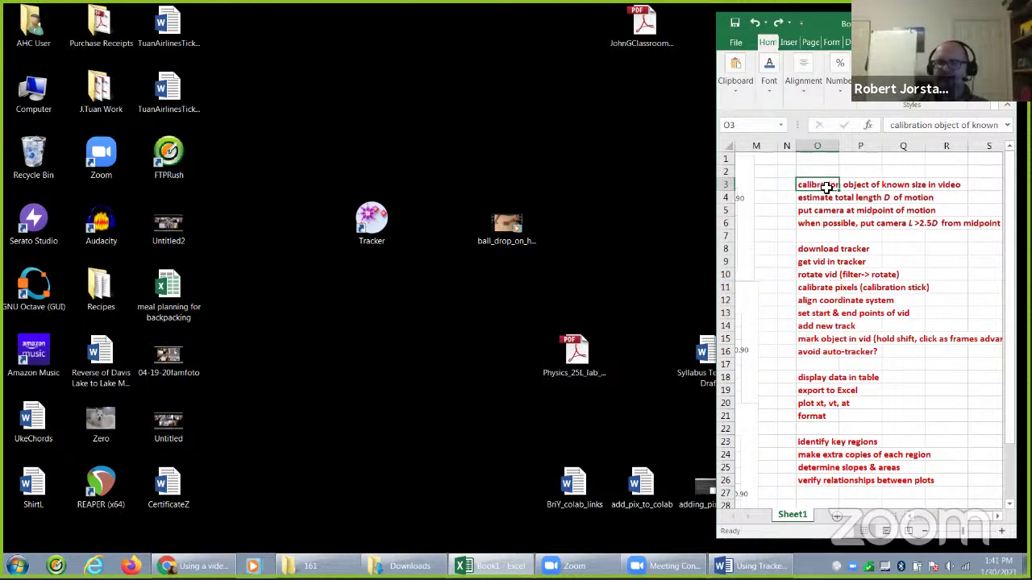
pyautogui.click(821, 200)
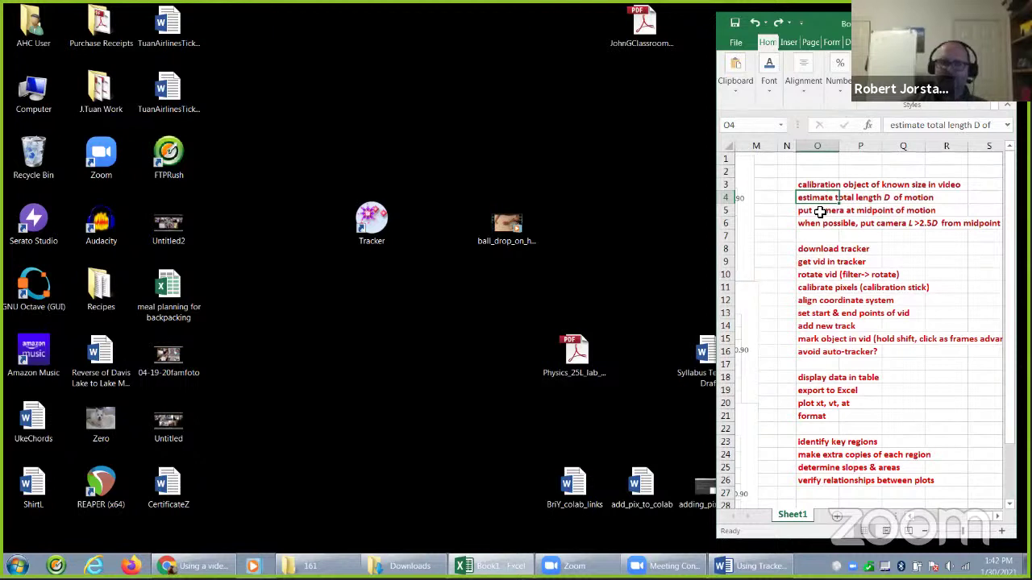
pyautogui.click(820, 211)
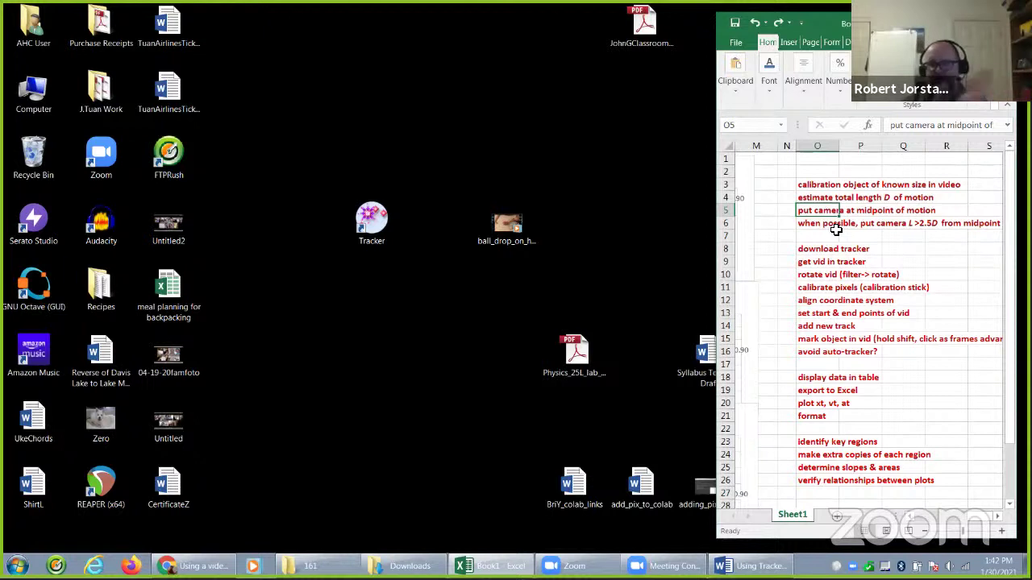
pyautogui.click(835, 225)
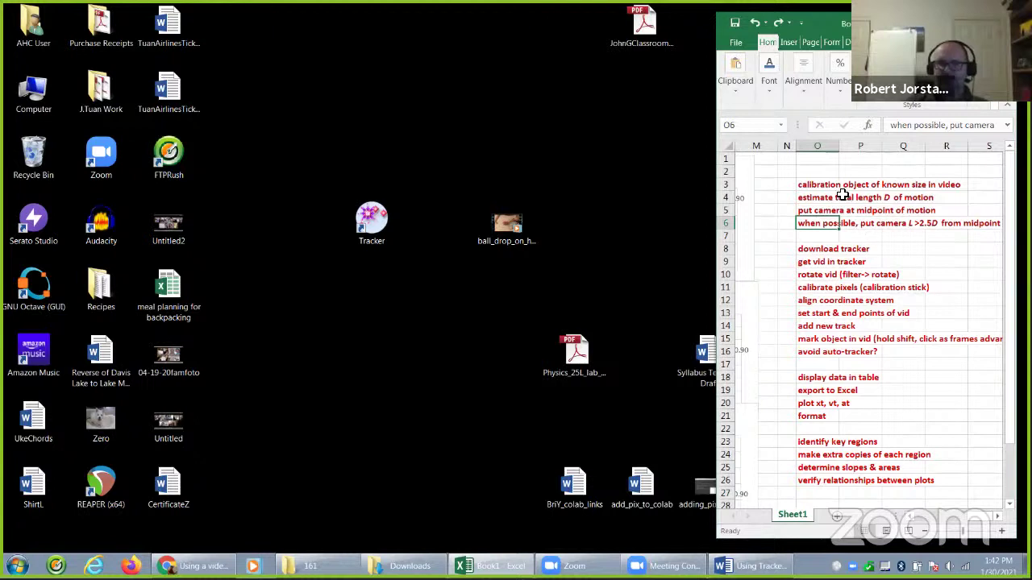
pyautogui.moveTo(821, 184); pyautogui.dragTo(828, 221)
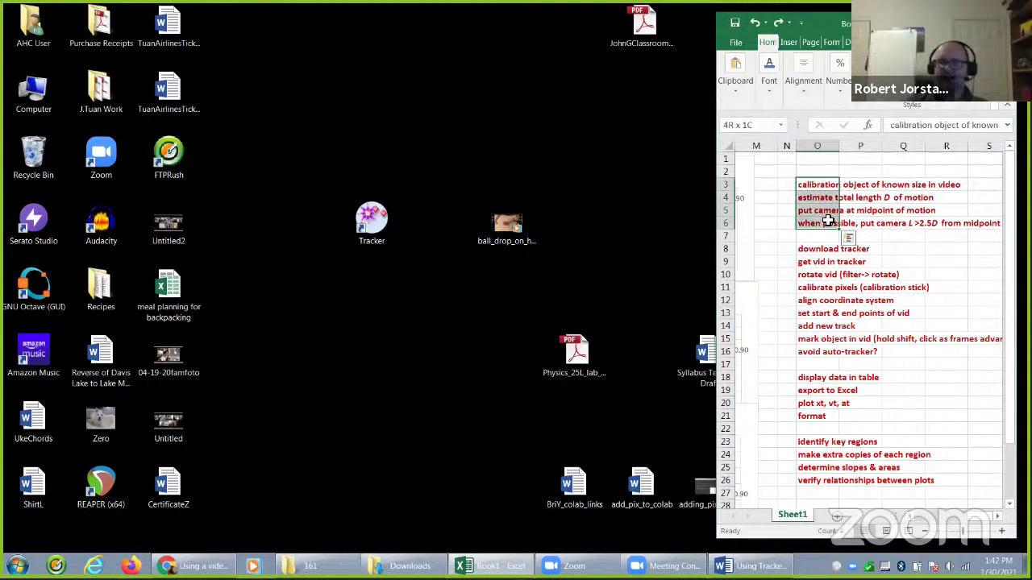
pyautogui.moveTo(822, 248); pyautogui.dragTo(839, 480)
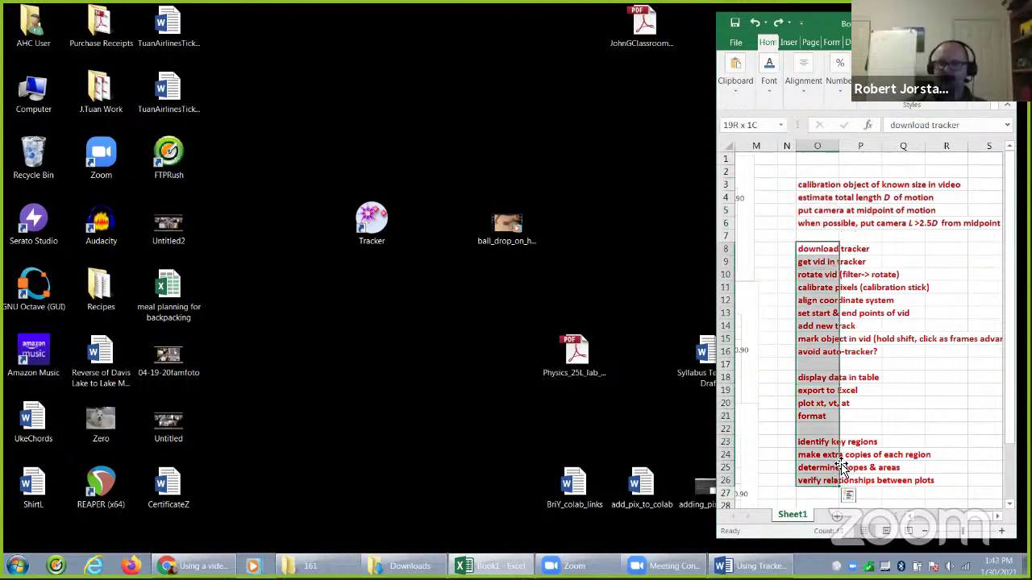
pyautogui.click(896, 402)
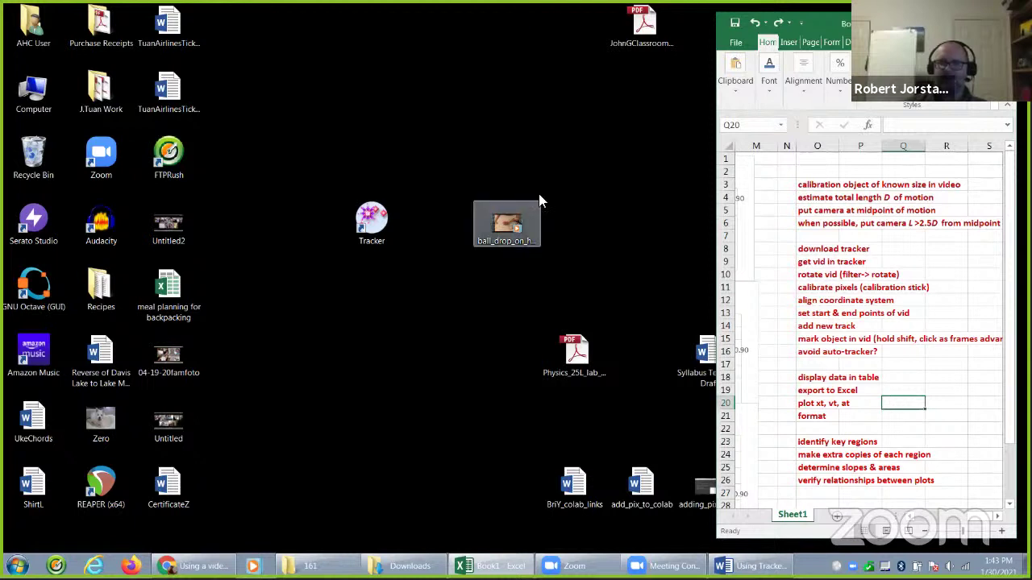
# Open the ball_drop_on_head video from the desktop in Tracker and place its window beside the Excel checklist
pyautogui.click(504, 220)
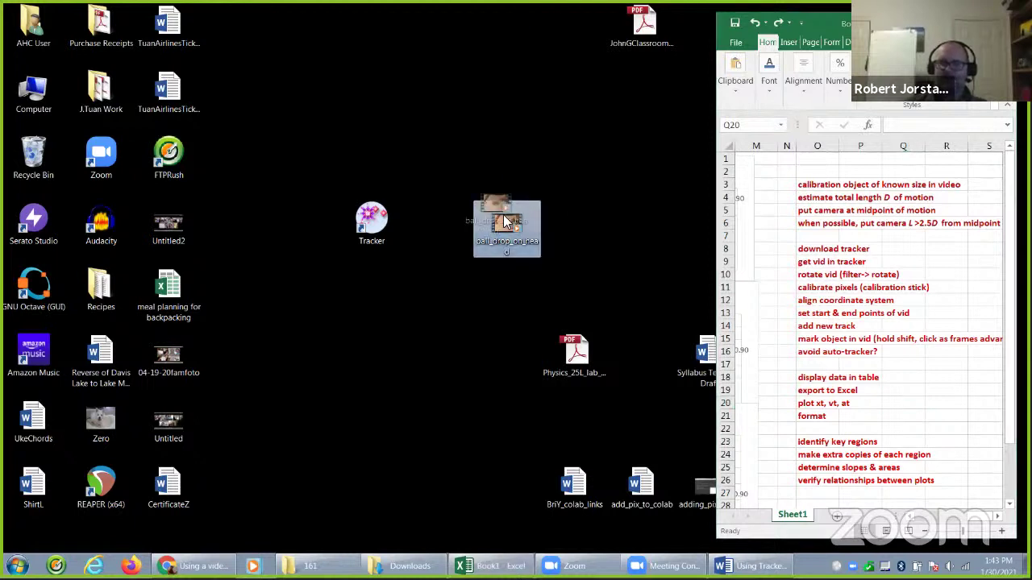
pyautogui.moveTo(487, 209); pyautogui.dragTo(386, 218)
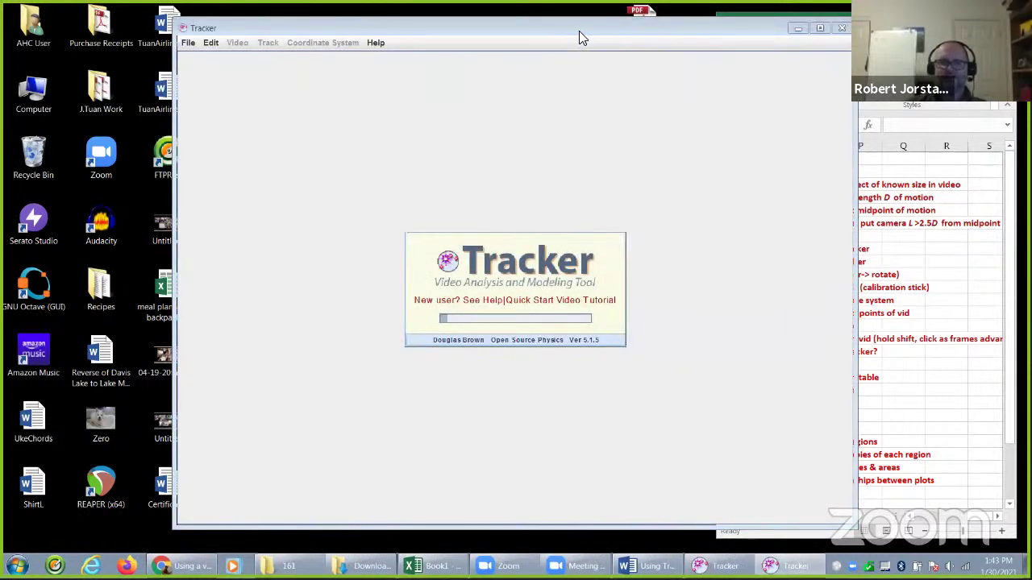
pyautogui.moveTo(579, 31); pyautogui.dragTo(429, 34)
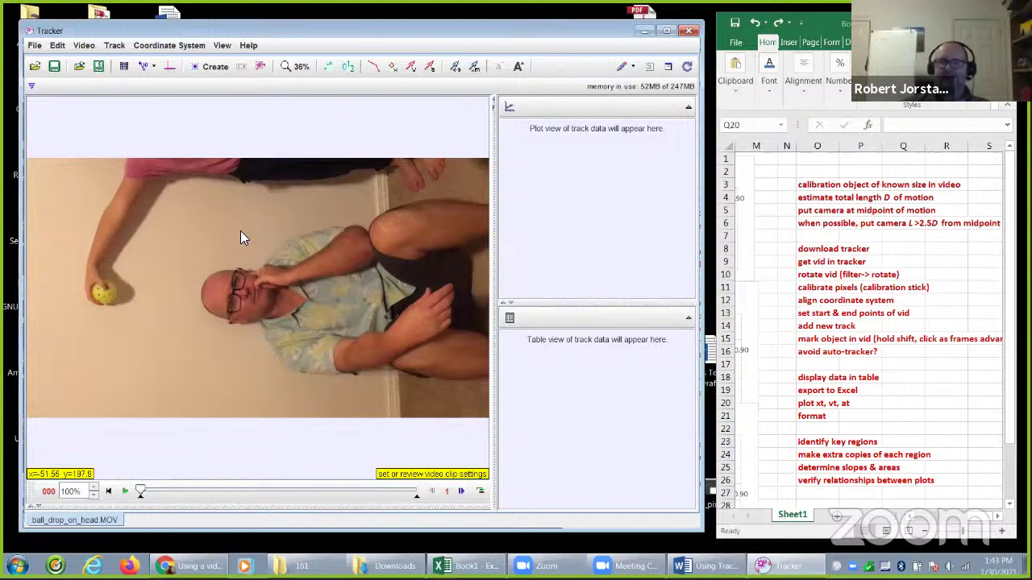
# Review the checklist rows on downloading Tracker, getting the video into it and rotating the video
pyautogui.click(822, 248)
pyautogui.click(822, 248)
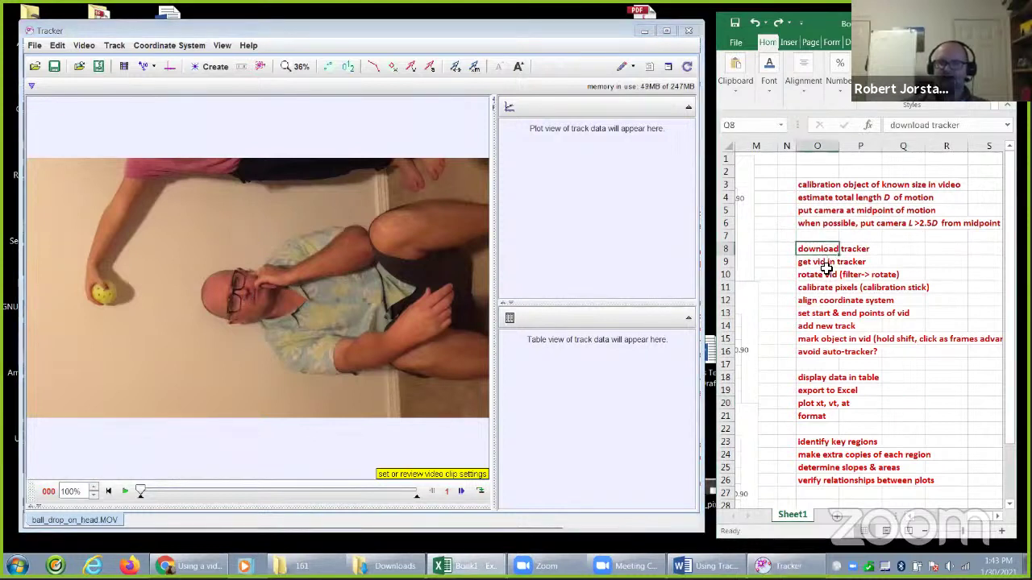
pyautogui.click(823, 262)
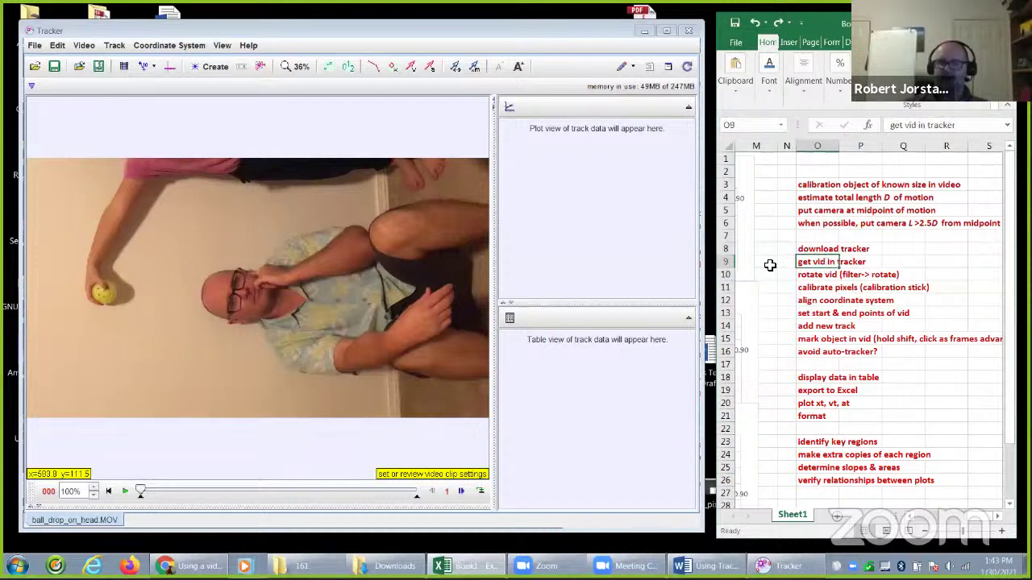
pyautogui.click(821, 276)
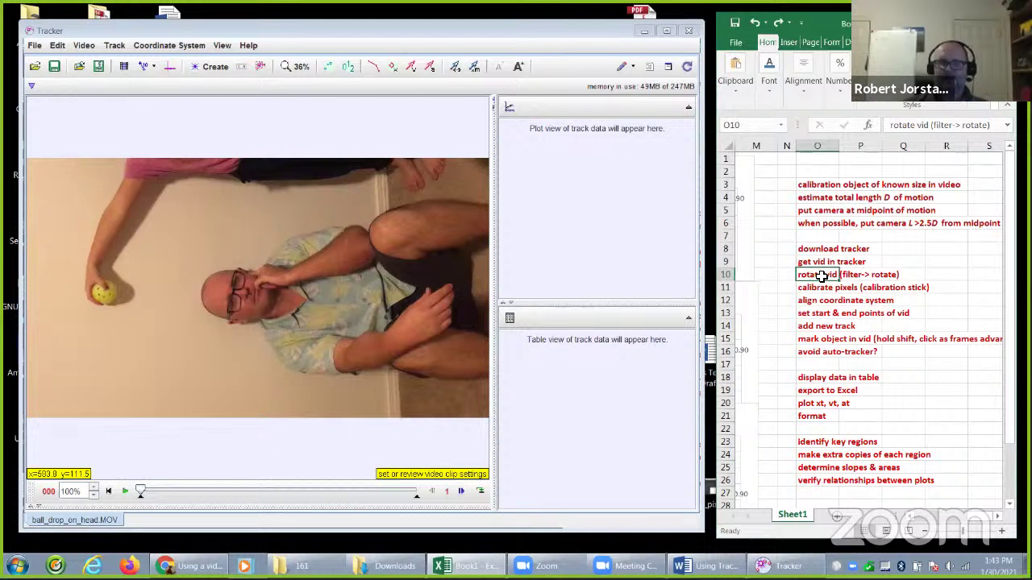
# Rotate the video upright by adding a Rotate filter set to -90°, and close the filter settings
pyautogui.rightClick(272, 241)
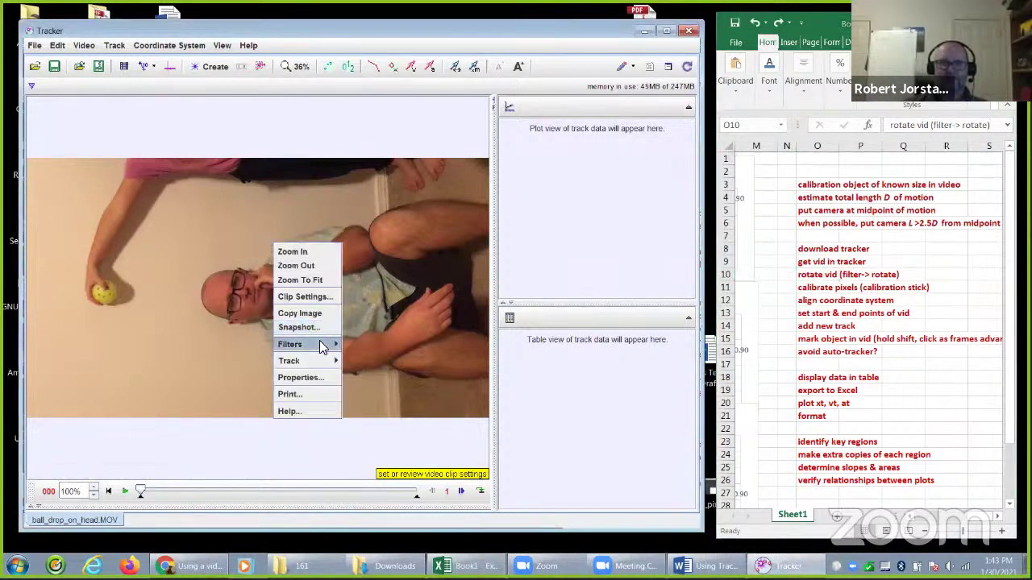
pyautogui.moveTo(320, 342)
pyautogui.moveTo(351, 345)
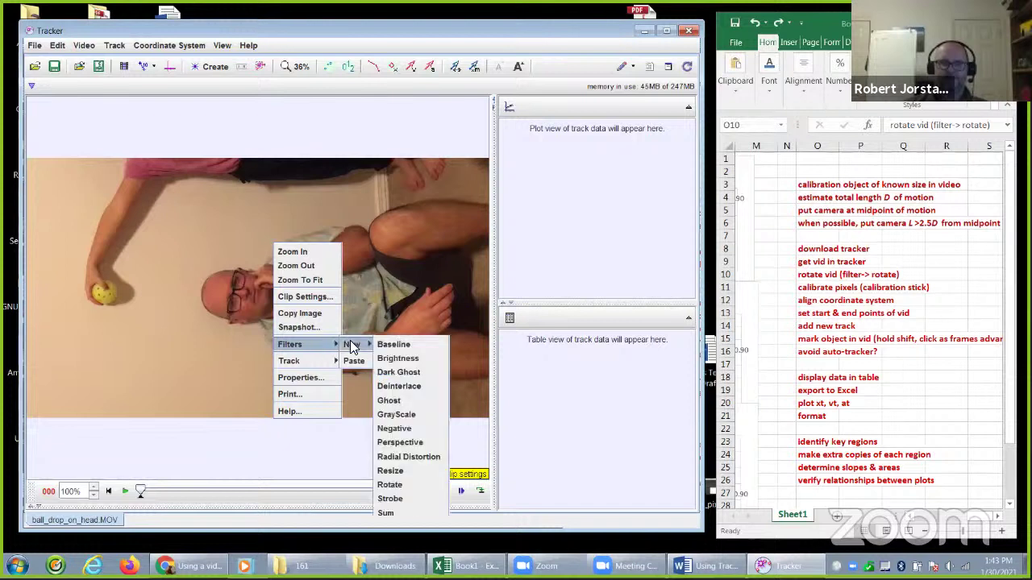
pyautogui.click(411, 484)
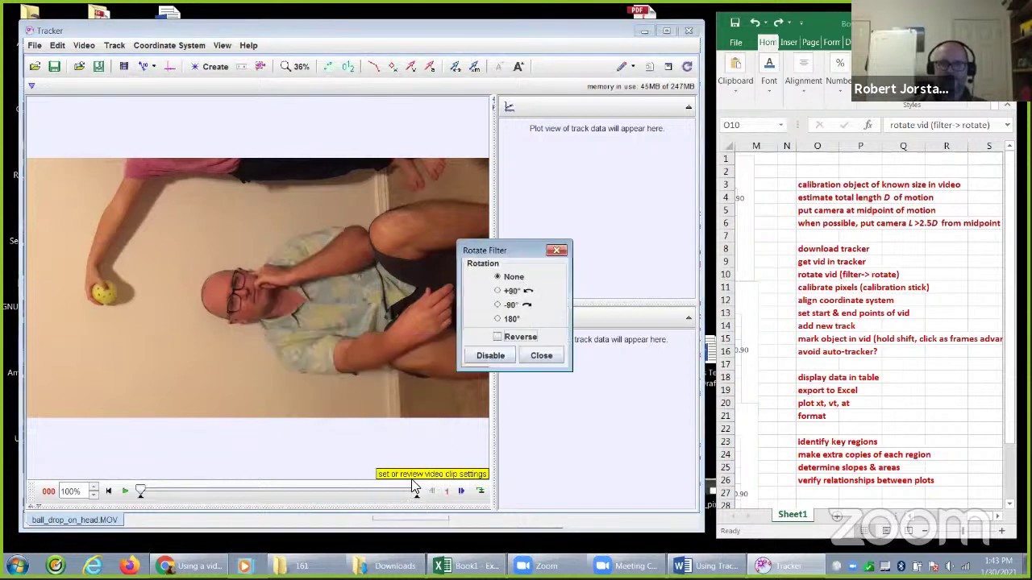
pyautogui.click(498, 306)
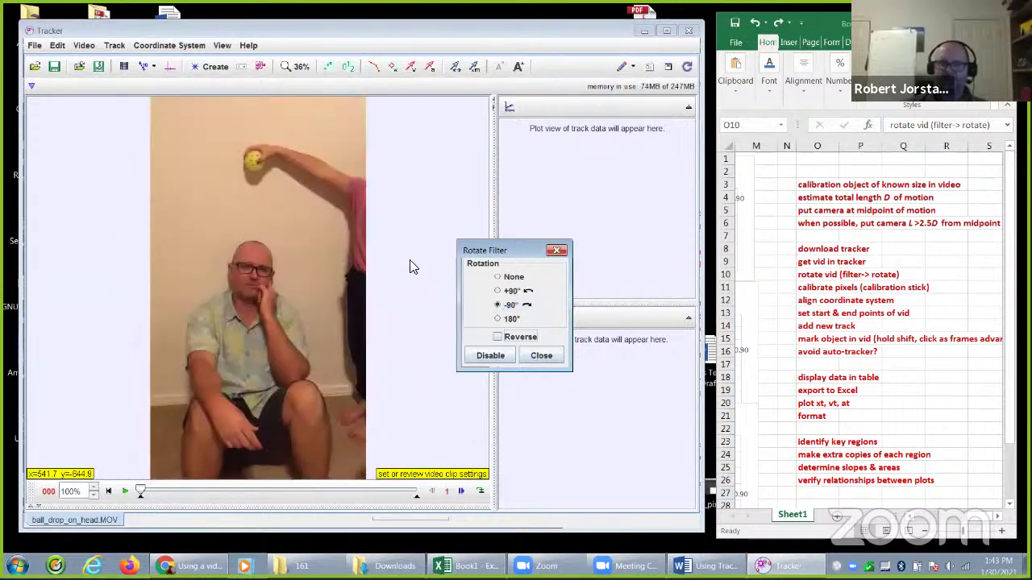
pyautogui.click(423, 214)
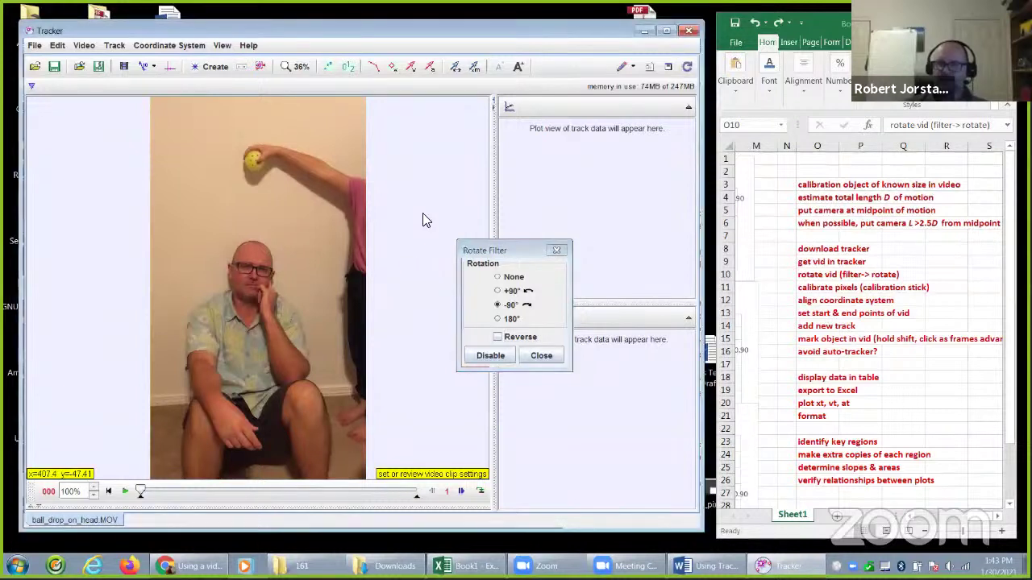
pyautogui.click(557, 252)
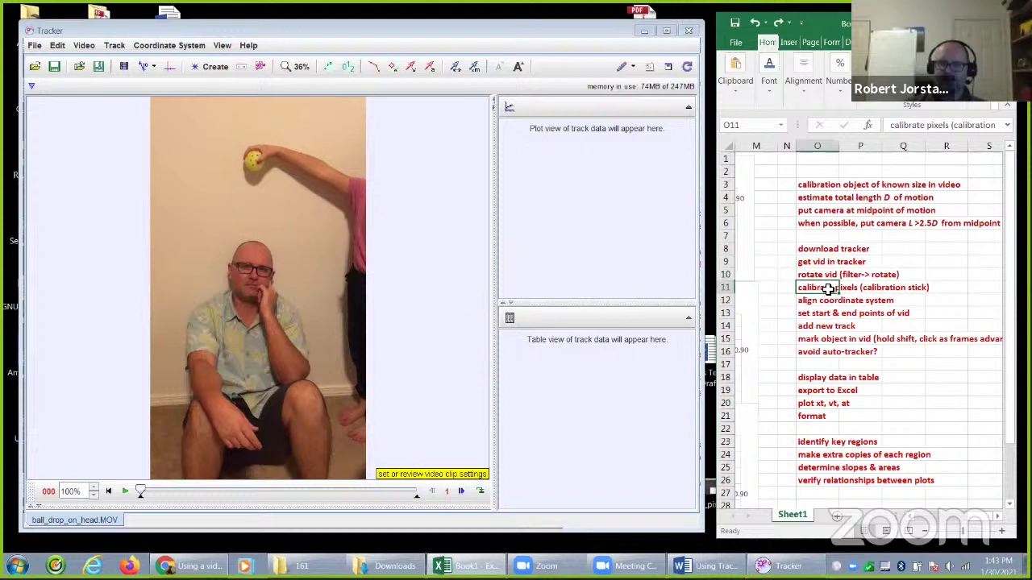
# Create a calibration stick in the video, spanning from the seated man's chin to the top of his head
pyautogui.moveTo(826, 288); pyautogui.dragTo(945, 287)
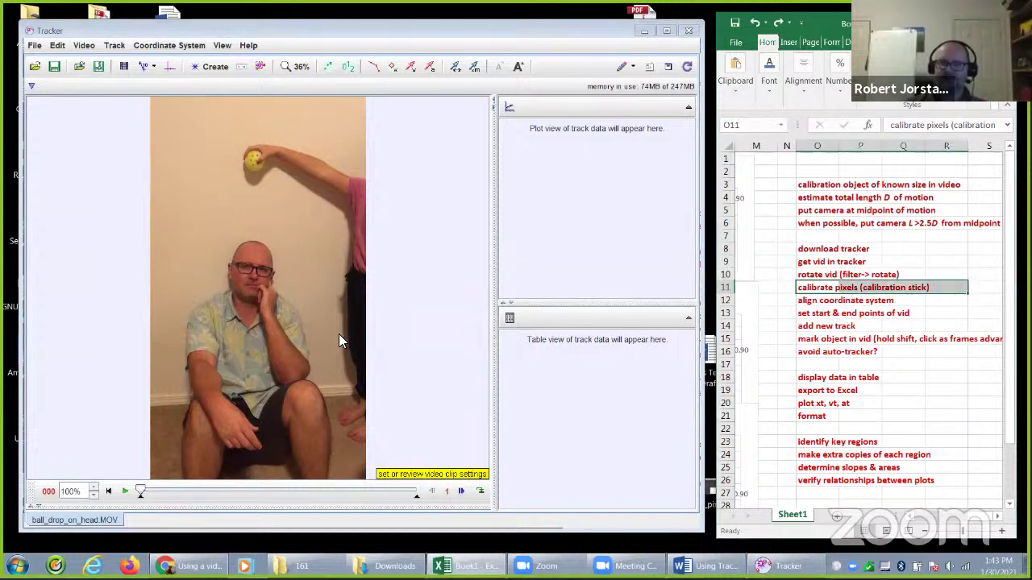
pyautogui.click(152, 68)
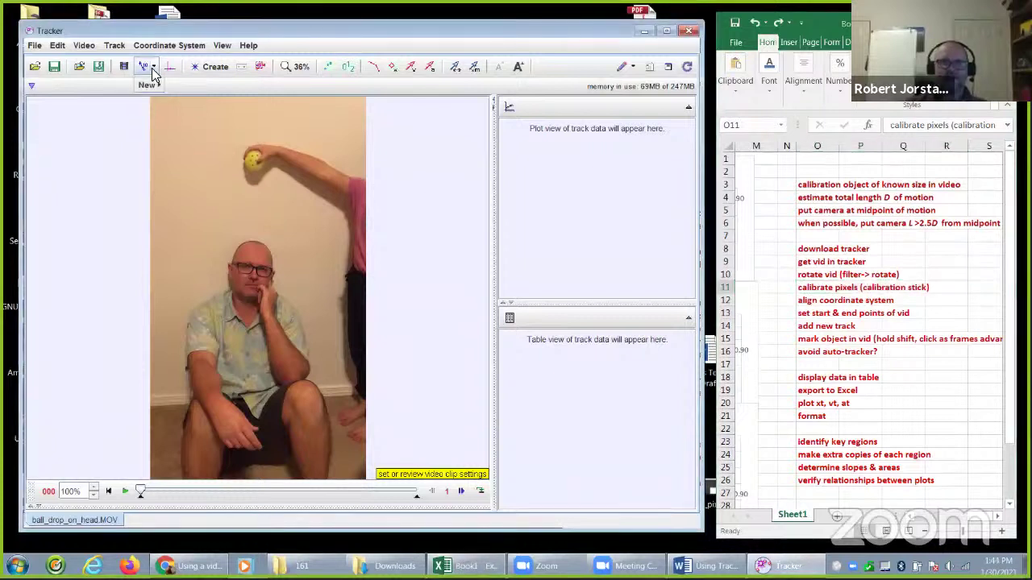
pyautogui.moveTo(155, 84)
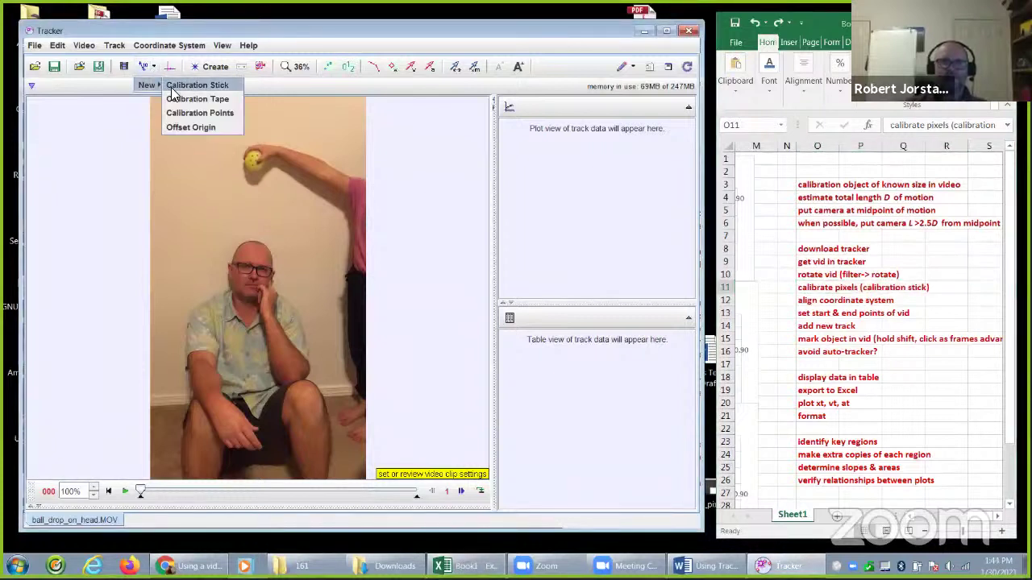
pyautogui.click(194, 85)
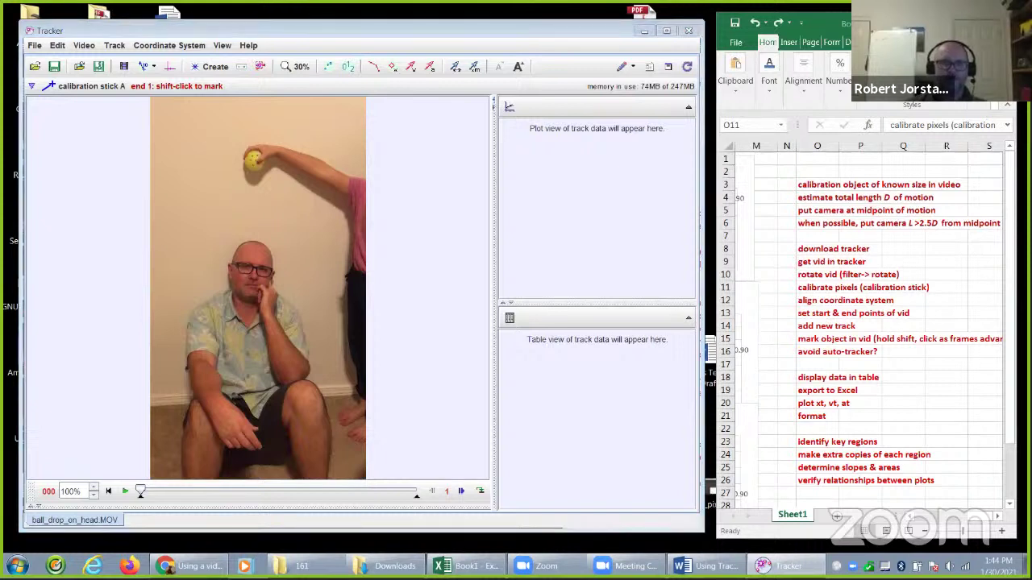
pyautogui.moveTo(227, 87); pyautogui.dragTo(268, 87)
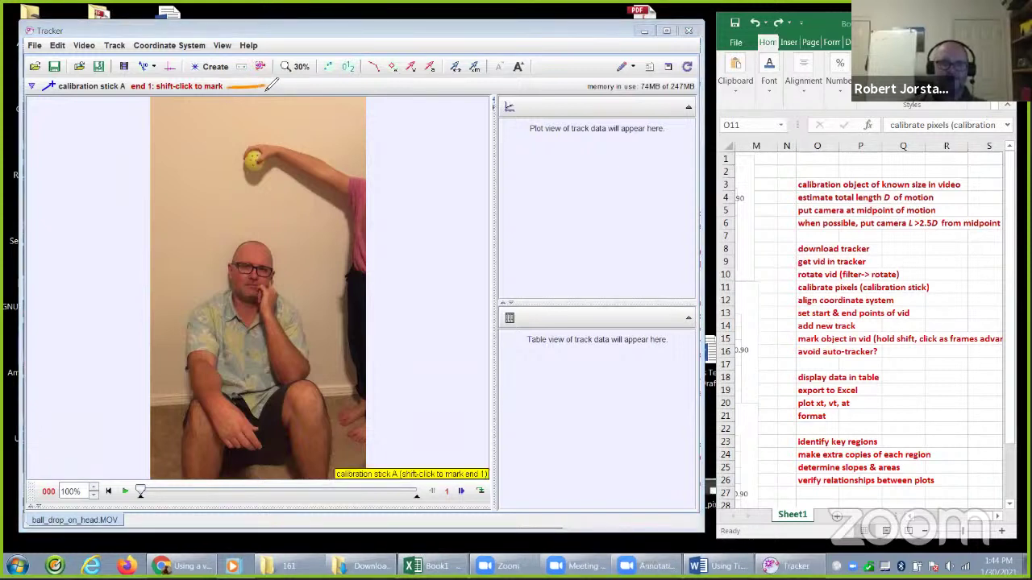
pyautogui.moveTo(500, 475)
pyautogui.mouseDown()
pyautogui.moveTo(545, 465)
pyautogui.moveTo(510, 483)
pyautogui.mouseUp()
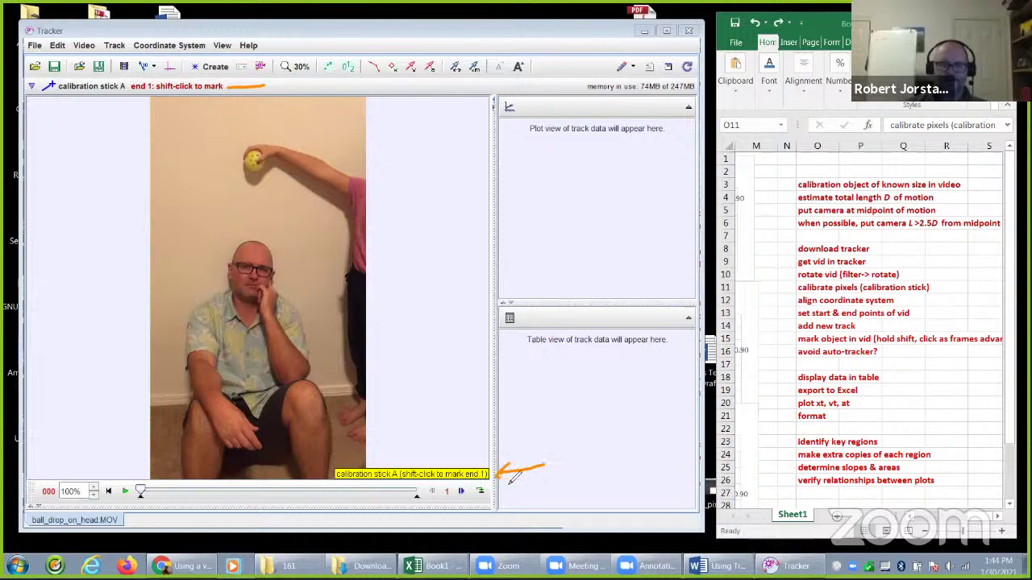
pyautogui.moveTo(237, 81); pyautogui.dragTo(236, 93)
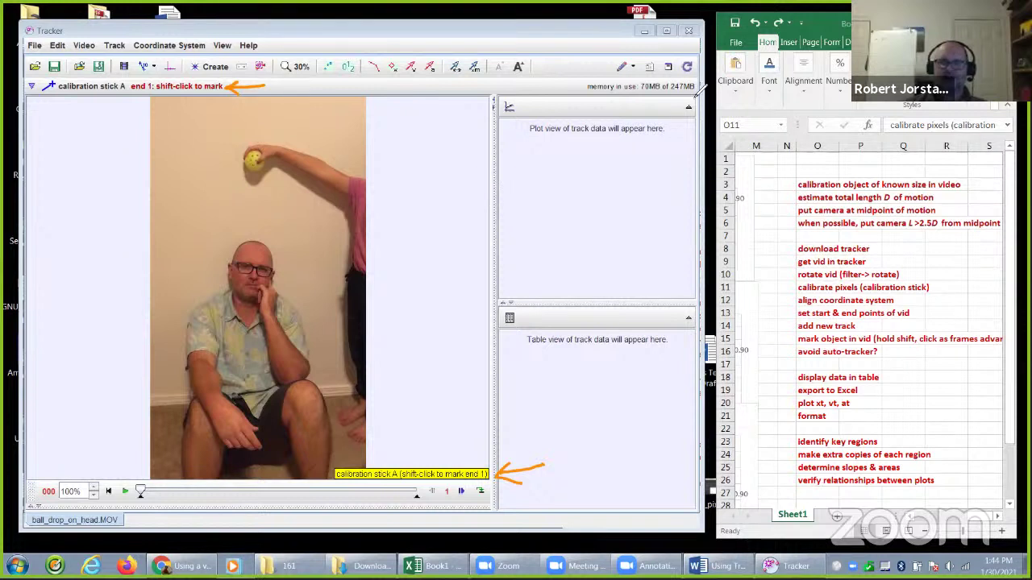
pyautogui.click(650, 164)
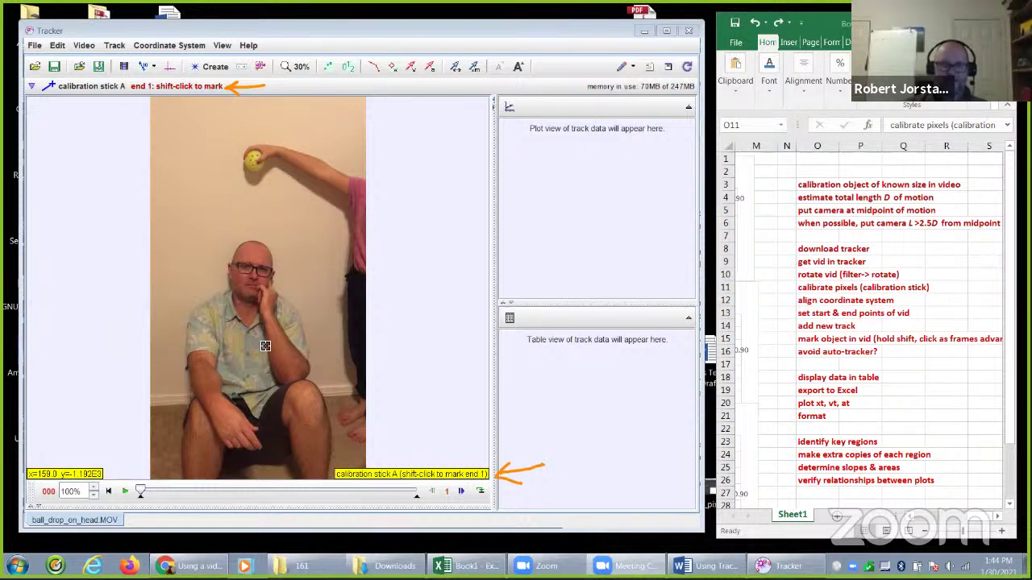
pyautogui.keyDown('shift'); pyautogui.click(248, 299); pyautogui.keyUp('shift')
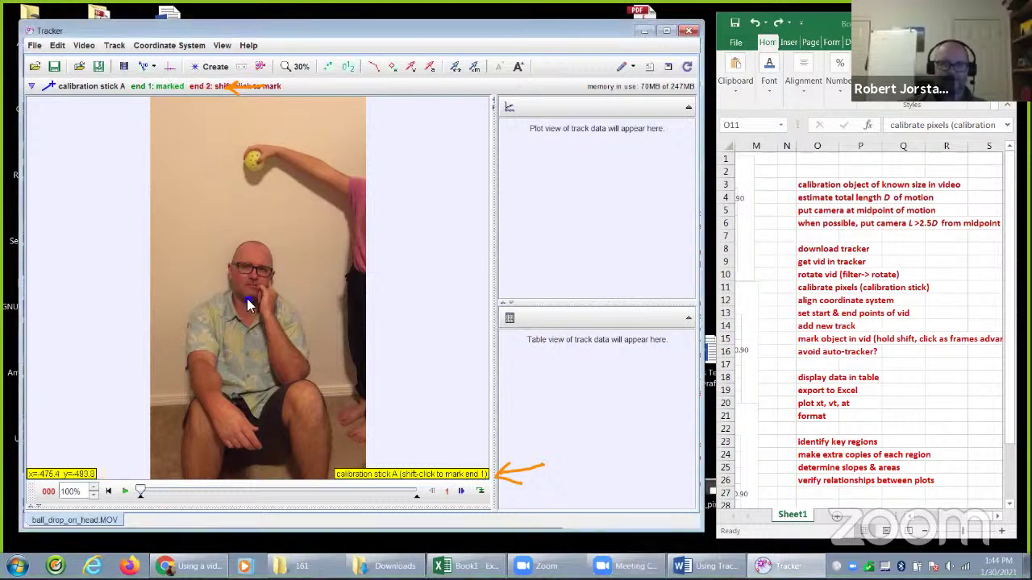
pyautogui.keyDown('shift'); pyautogui.click(254, 241); pyautogui.keyUp('shift')
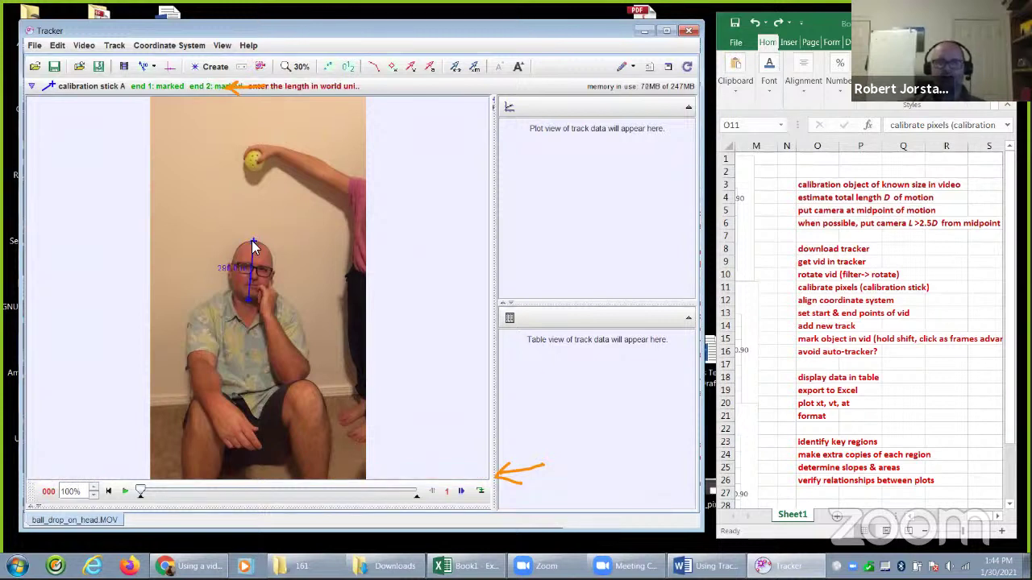
# Set the calibration stick's length to 0.35 m and move the stick onto the wall beside the man's head
pyautogui.click(231, 268)
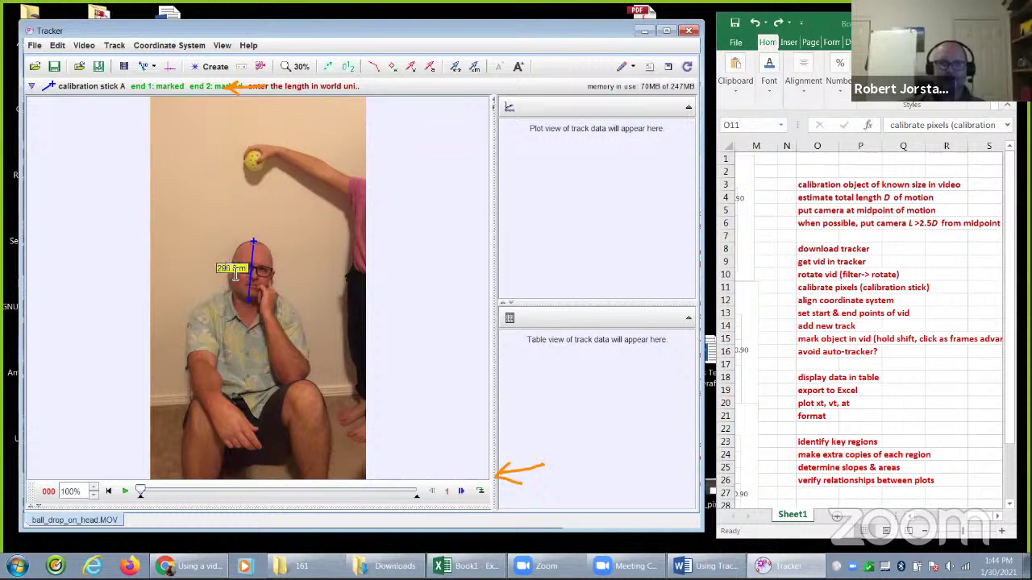
pyautogui.moveTo(239, 274); pyautogui.dragTo(219, 273)
pyautogui.press('BackSpace')
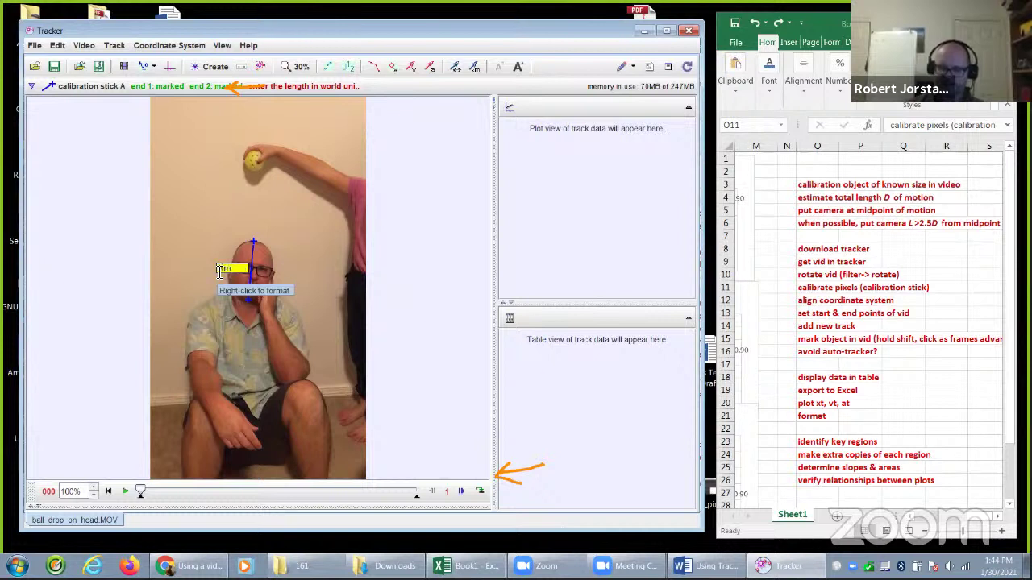
pyautogui.write('0.35')
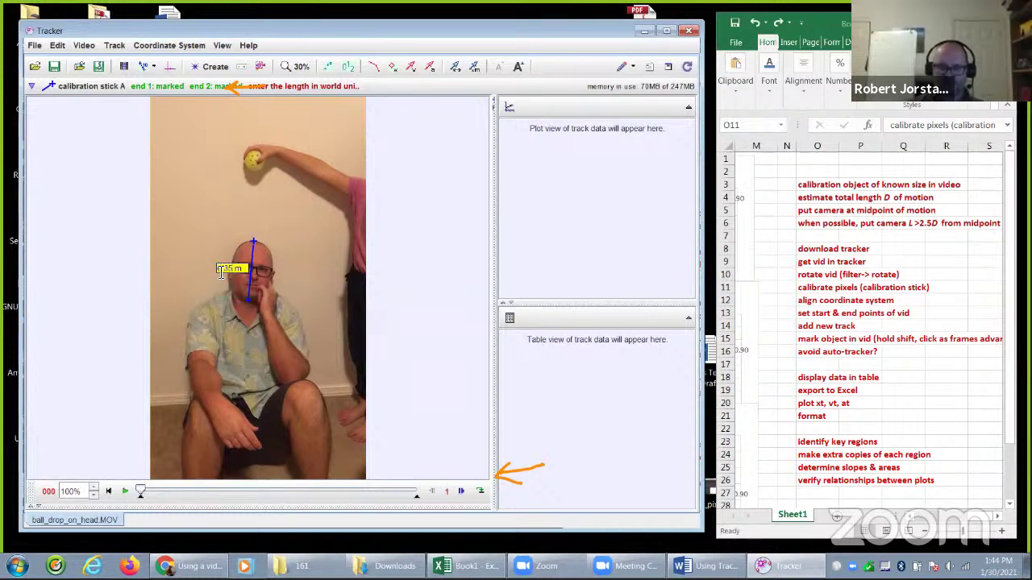
pyautogui.press('Return')
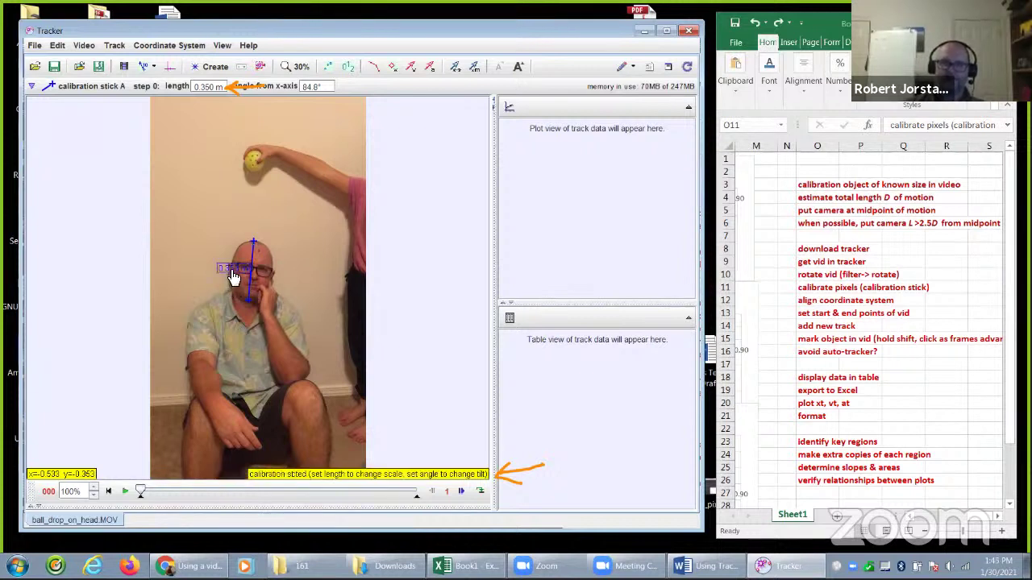
pyautogui.moveTo(252, 282); pyautogui.dragTo(185, 280)
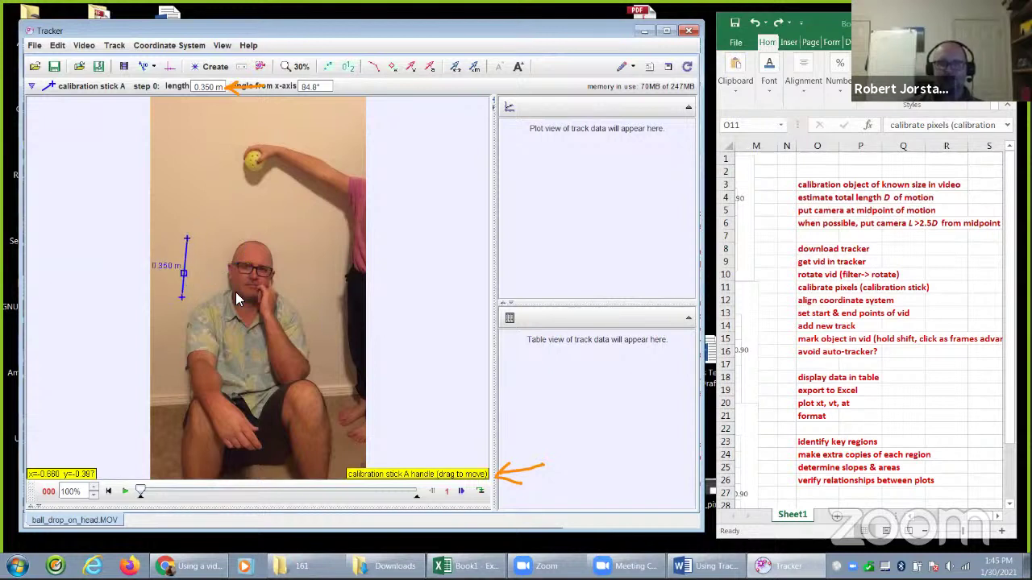
pyautogui.click(181, 277)
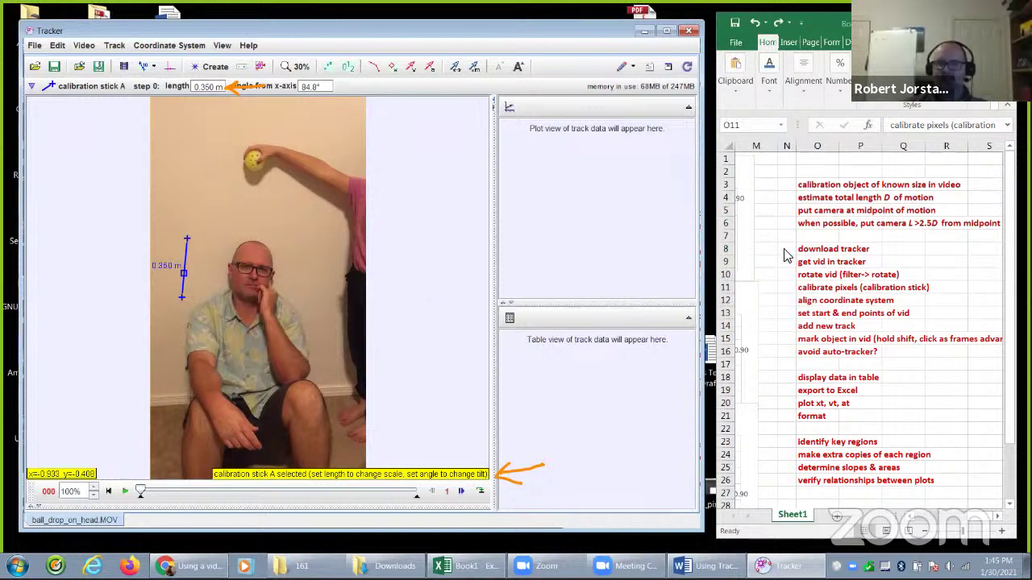
# Highlight the checklist item on aligning the coordinate system in row 12 of the Excel sheet
pyautogui.click(843, 298)
pyautogui.click(832, 302)
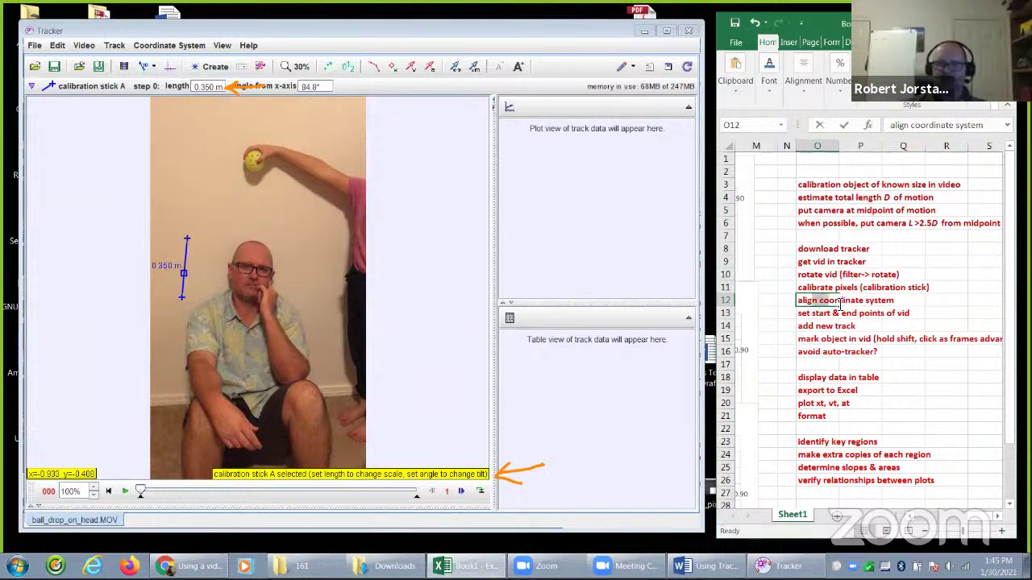
pyautogui.rightClick(814, 303)
pyautogui.click(815, 326)
pyautogui.moveTo(805, 300); pyautogui.dragTo(927, 300)
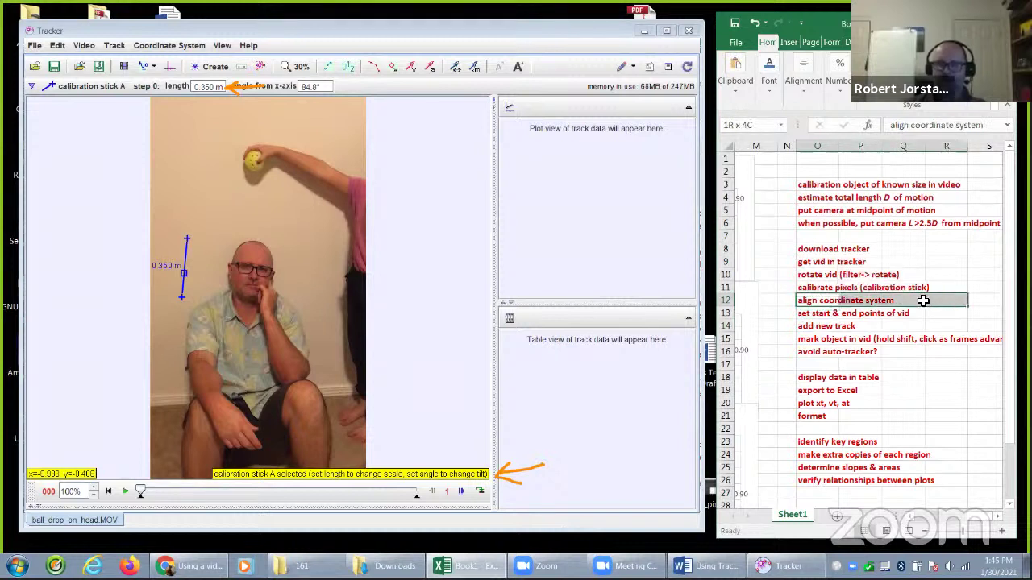
# Display the coordinate axes in Tracker and place their origin on the ball
pyautogui.click(170, 69)
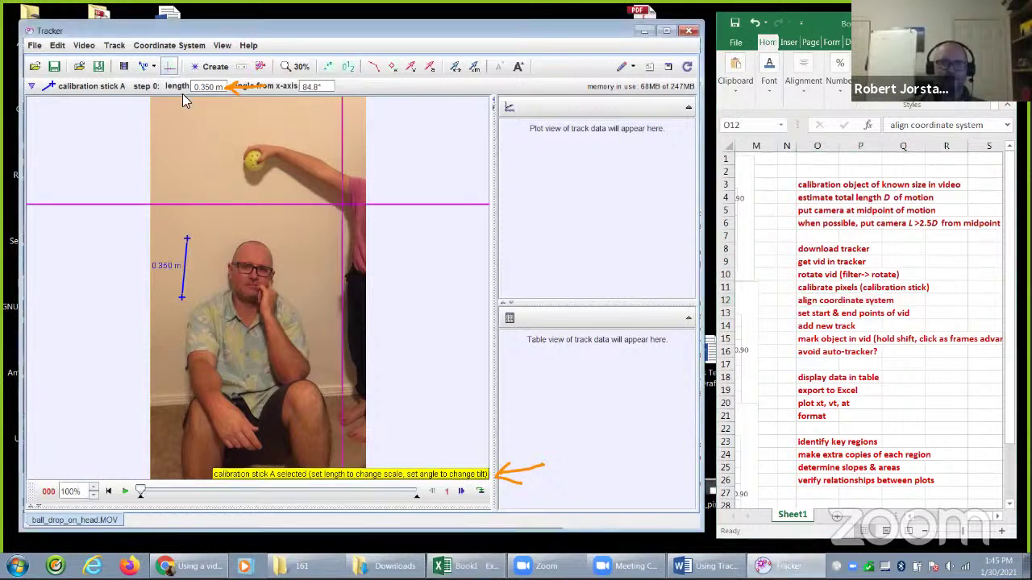
pyautogui.moveTo(343, 206); pyautogui.dragTo(238, 235)
pyautogui.moveTo(248, 278); pyautogui.dragTo(257, 166)
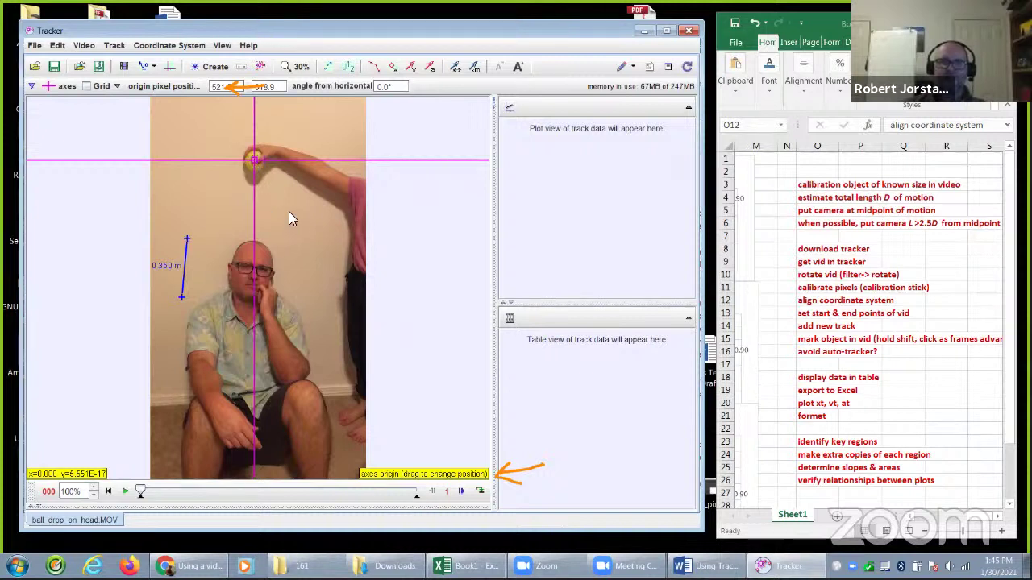
# Try the axes with the origin on the wall left of the ball and the x-axis tilted about 4.0°
pyautogui.moveTo(253, 162); pyautogui.dragTo(169, 169)
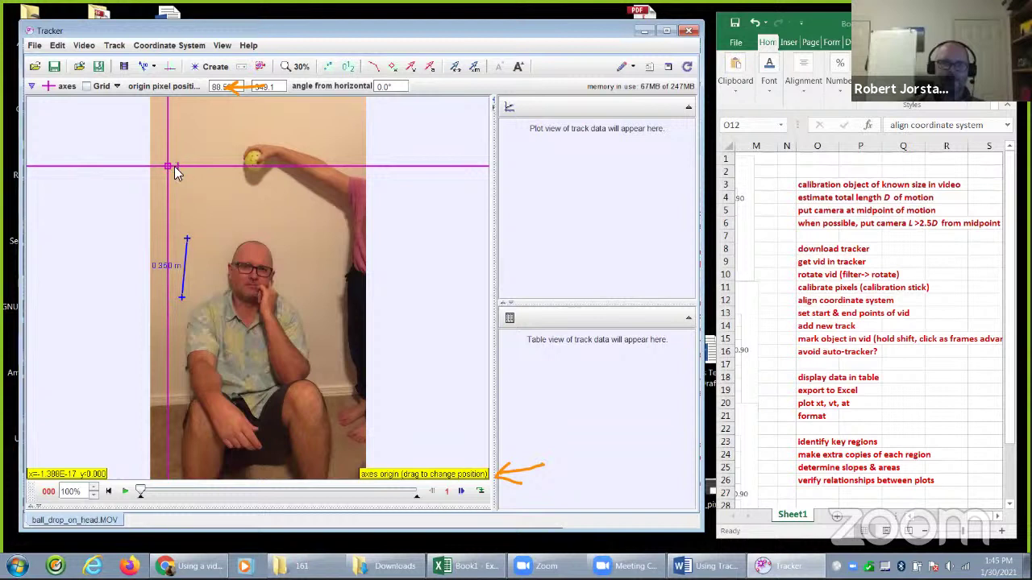
pyautogui.click(176, 165)
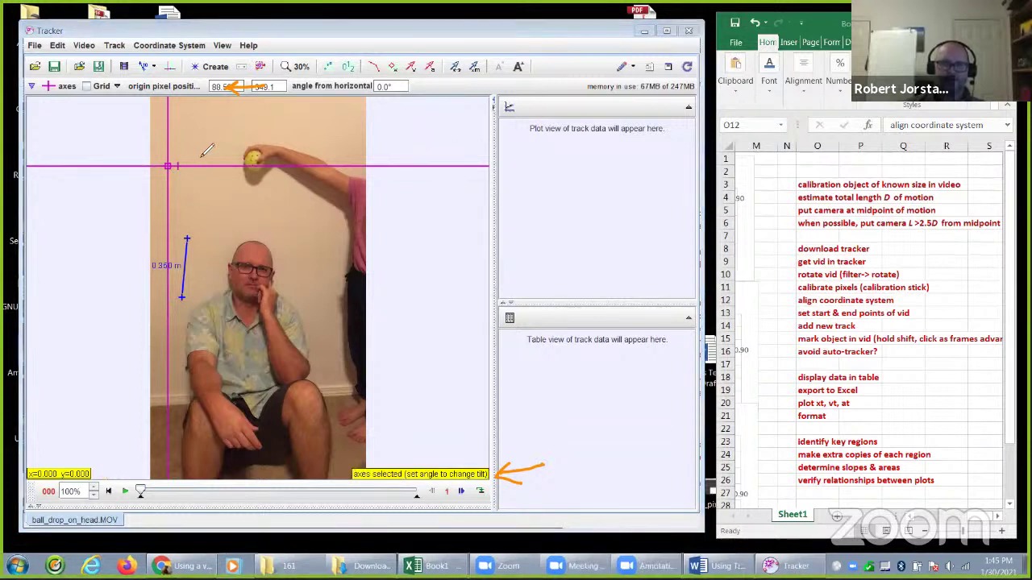
pyautogui.moveTo(228, 124)
pyautogui.mouseDown()
pyautogui.moveTo(182, 160)
pyautogui.moveTo(201, 157)
pyautogui.mouseUp()
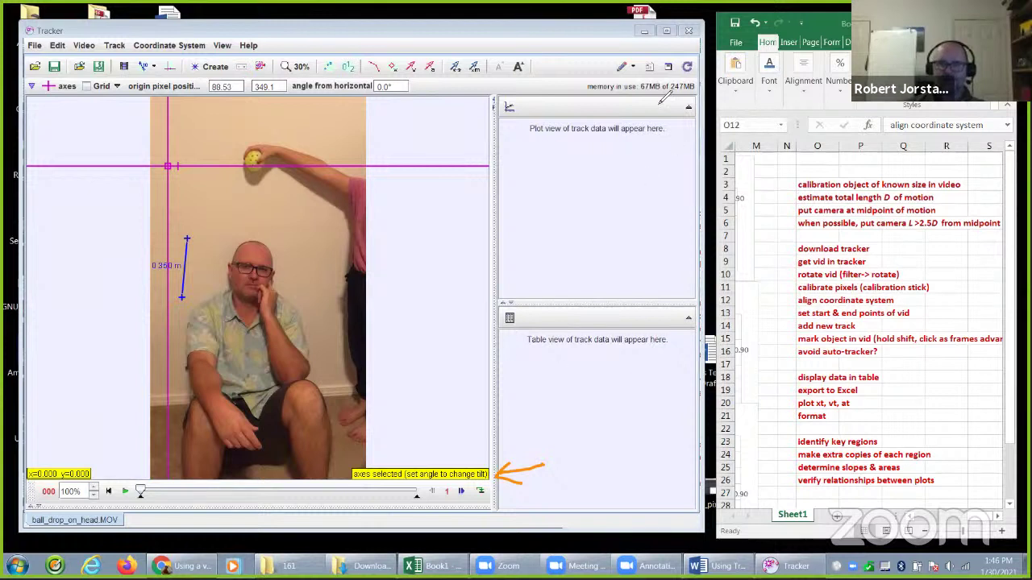
pyautogui.press('Escape')
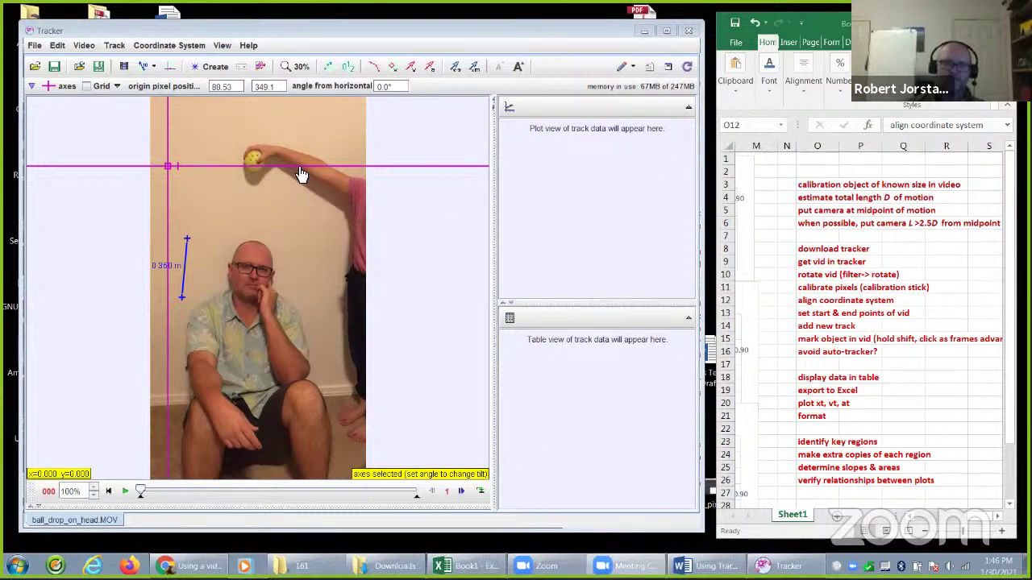
pyautogui.moveTo(298, 175); pyautogui.dragTo(312, 156)
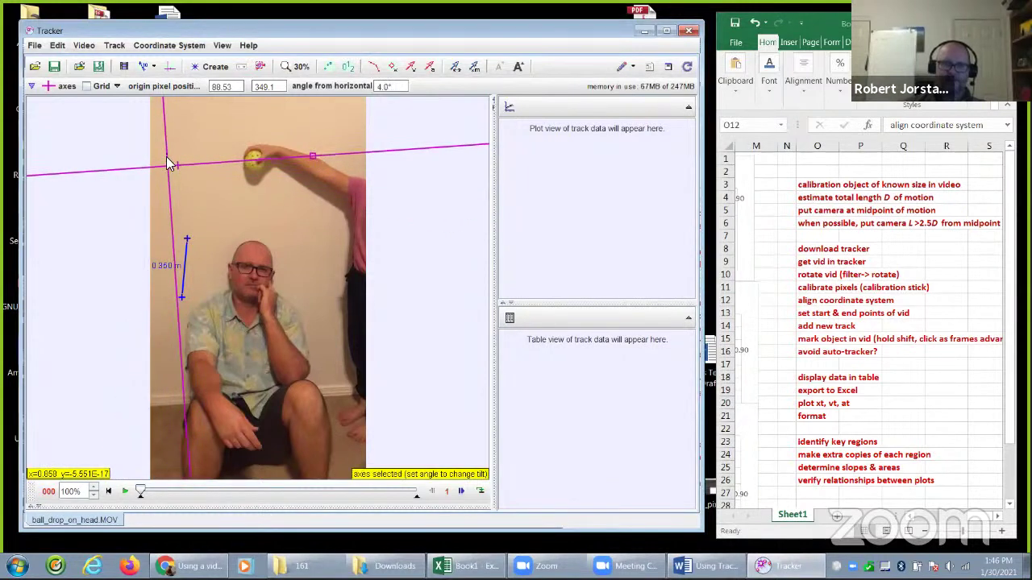
# Place the axes' origin back on the ball and adjust the x-axis tilt to about 0.8° from horizontal
pyautogui.moveTo(169, 165); pyautogui.dragTo(257, 167)
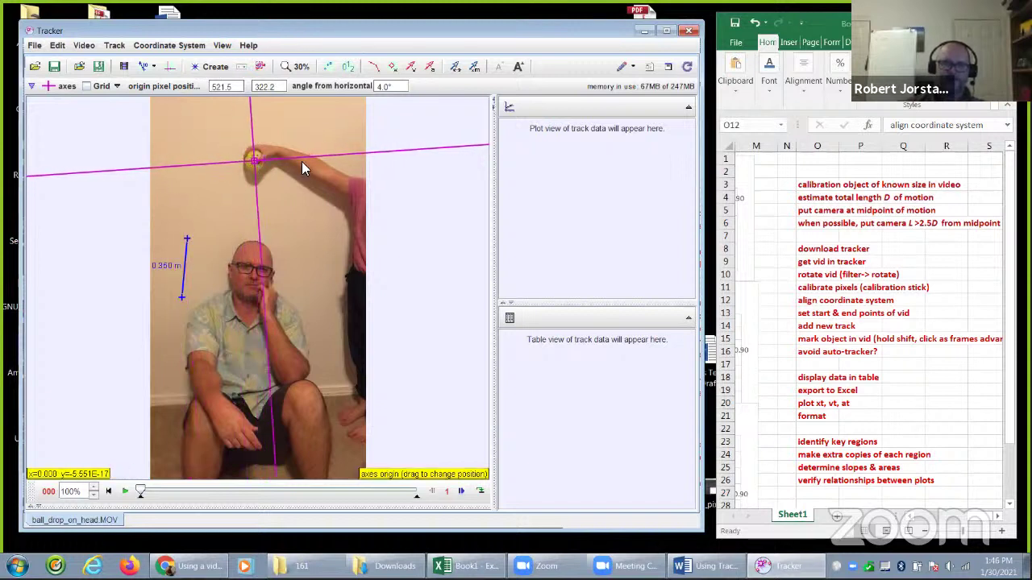
pyautogui.moveTo(345, 157); pyautogui.dragTo(344, 166)
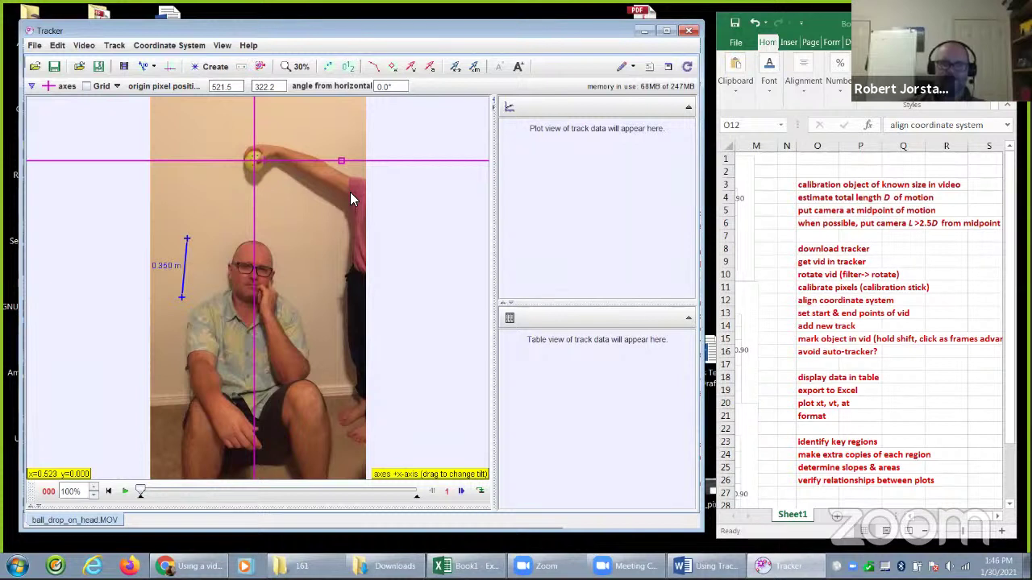
pyautogui.moveTo(395, 162); pyautogui.dragTo(395, 164)
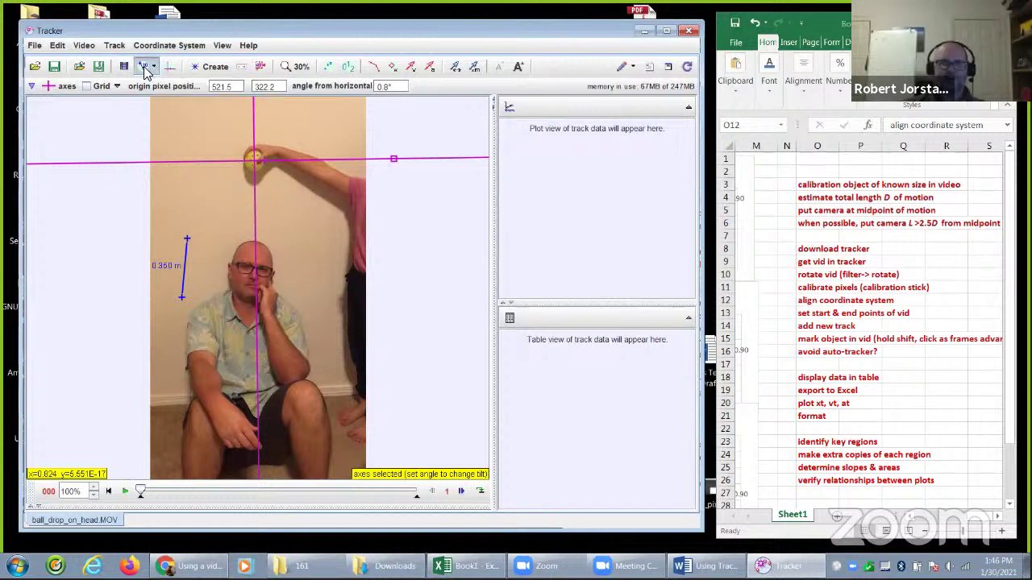
# Toggle the display of the coordinate axes, leaving them hidden
pyautogui.click(170, 69)
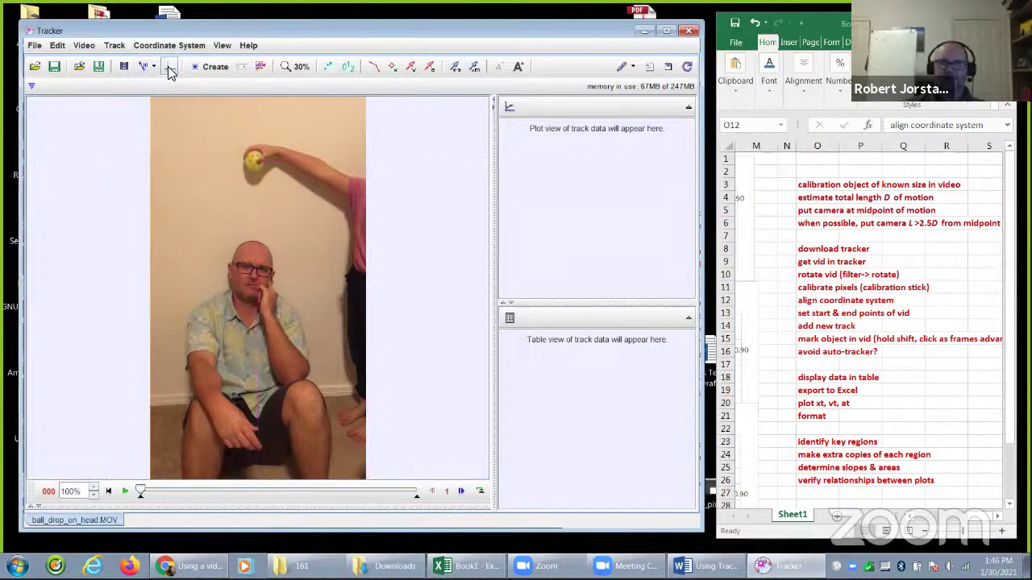
pyautogui.click(170, 69)
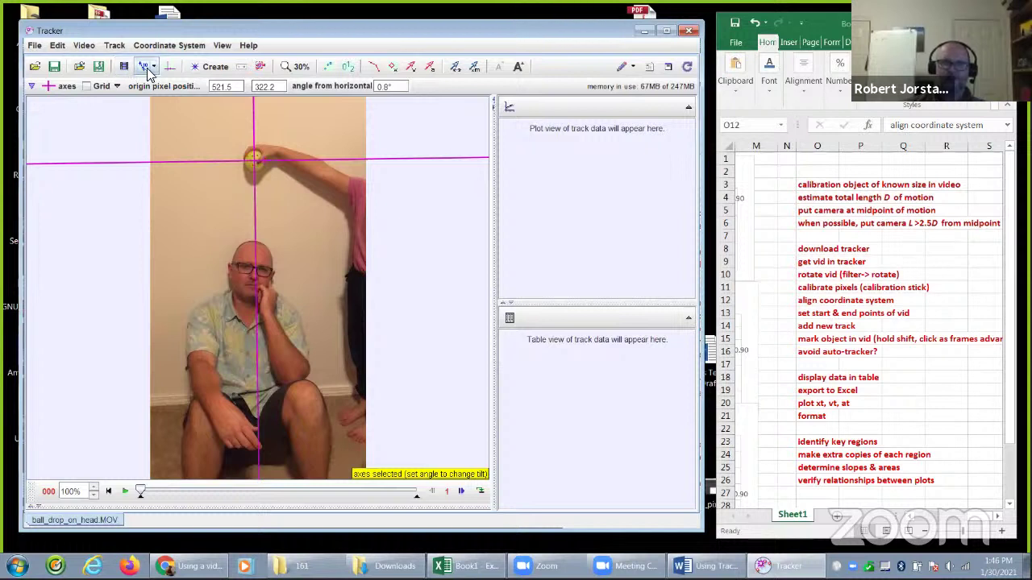
pyautogui.click(170, 67)
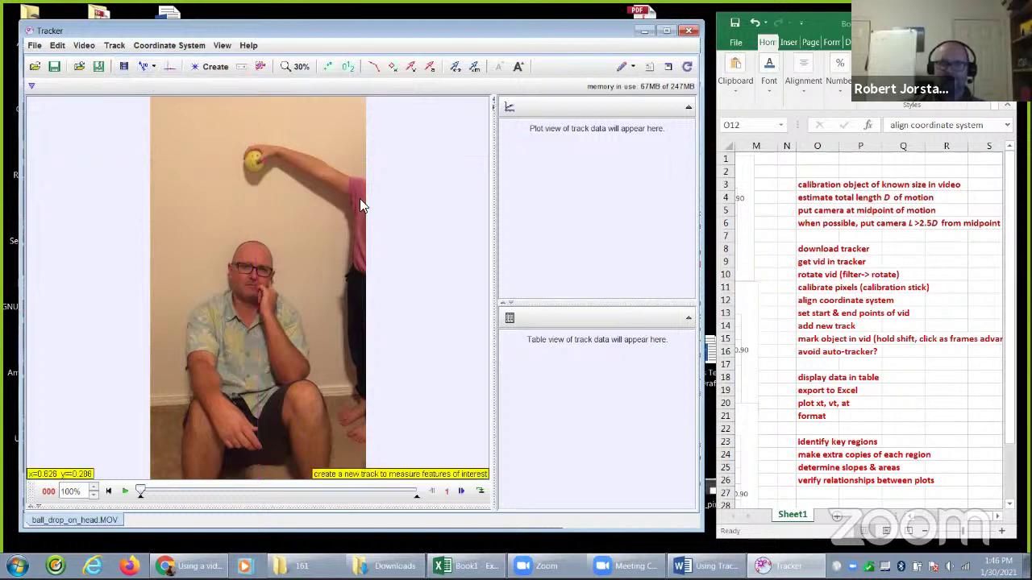
# Highlight the checklist item on setting the video's start and end points in row 13 of the Excel sheet
pyautogui.click(822, 300)
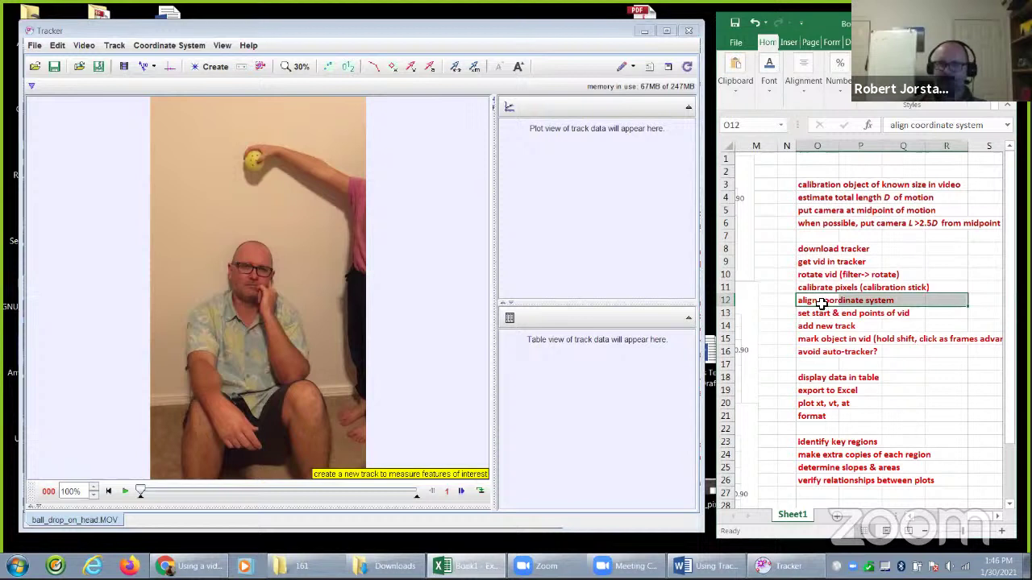
pyautogui.doubleClick(818, 314)
pyautogui.moveTo(841, 314); pyautogui.dragTo(913, 314)
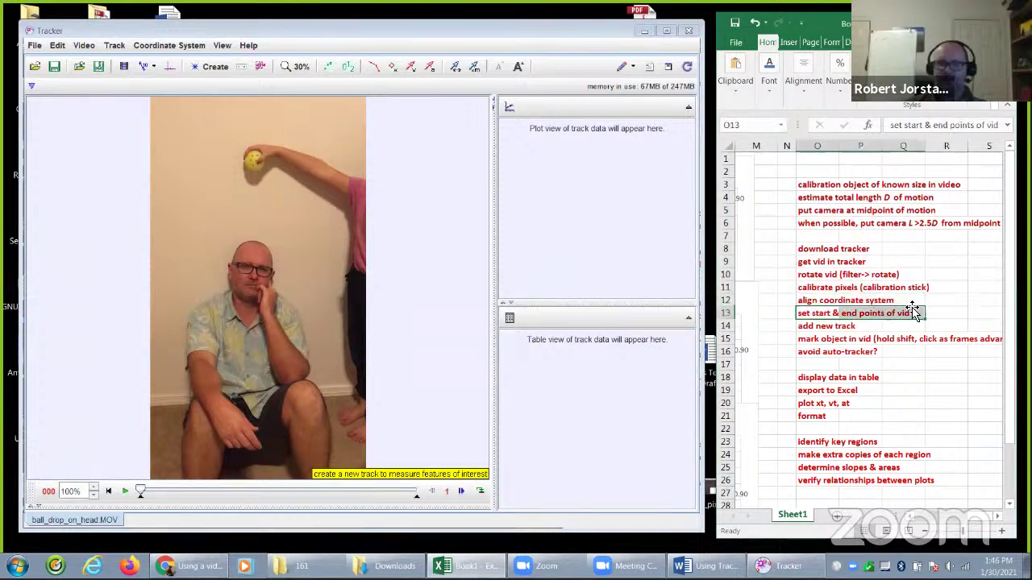
# Play the video in Tracker, stop it and scrub back to frame 16, around the ball's release
pyautogui.click(125, 493)
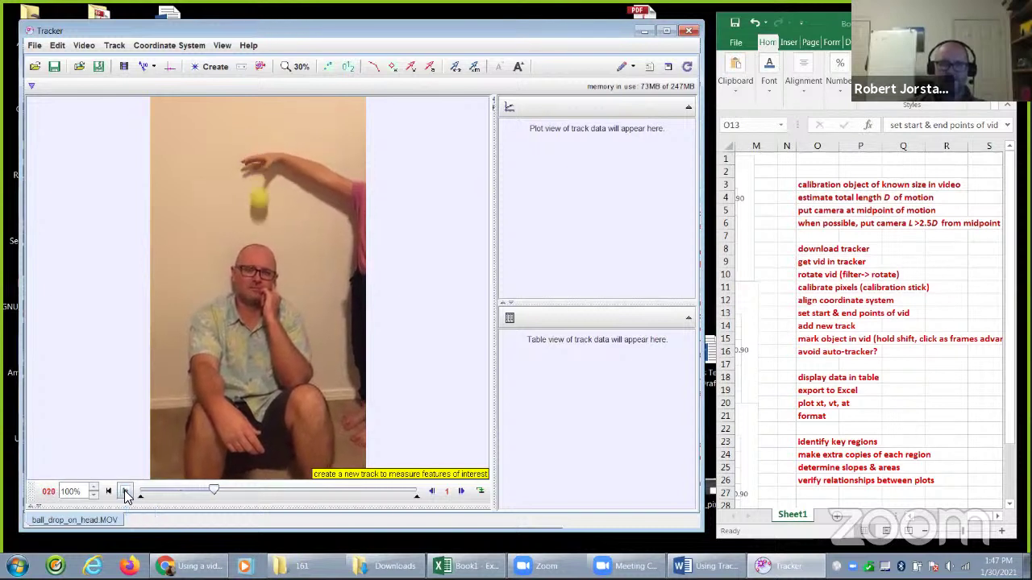
pyautogui.click(125, 492)
pyautogui.click(203, 488)
pyautogui.moveTo(201, 494); pyautogui.dragTo(195, 485)
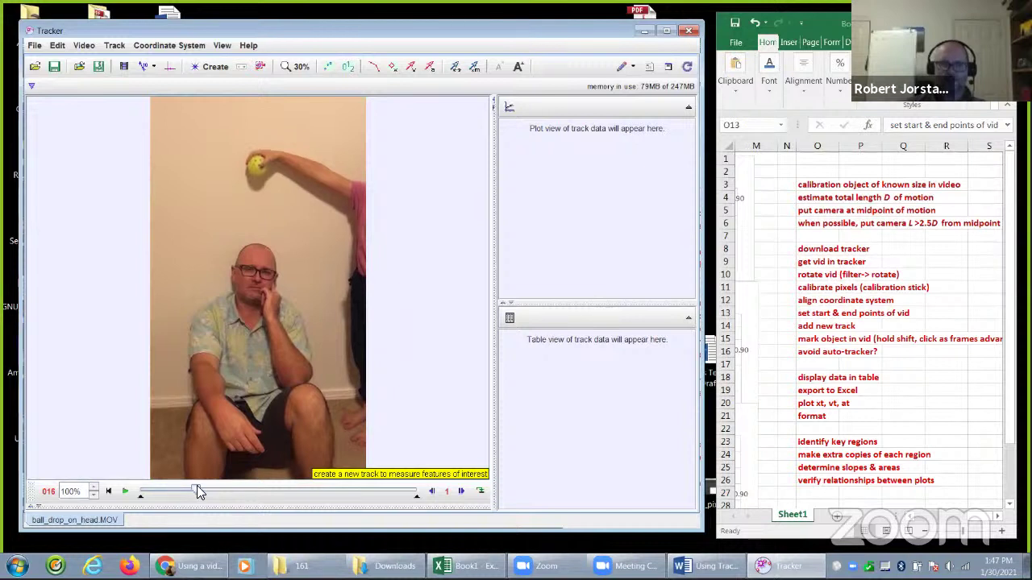
# Advance the video to frame 17, where the ball is about to leave the hand
pyautogui.click(462, 493)
pyautogui.click(463, 491)
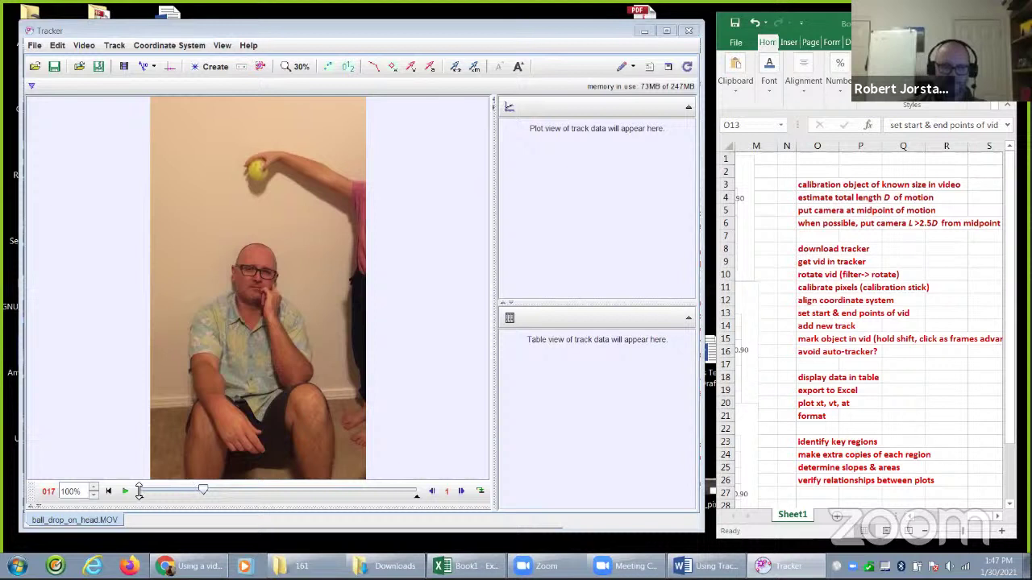
pyautogui.moveTo(133, 496); pyautogui.dragTo(149, 497)
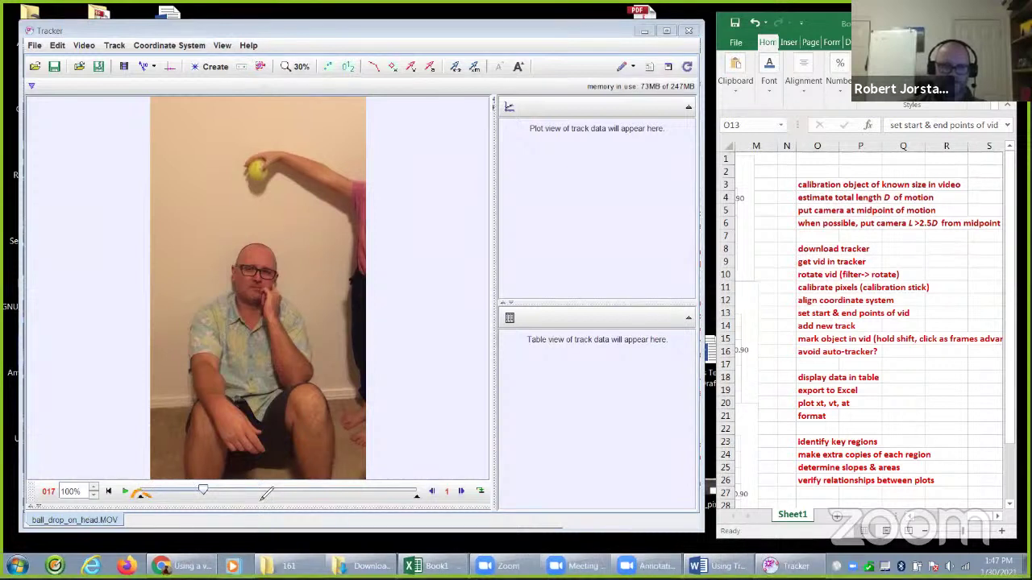
pyautogui.moveTo(406, 498); pyautogui.dragTo(427, 497)
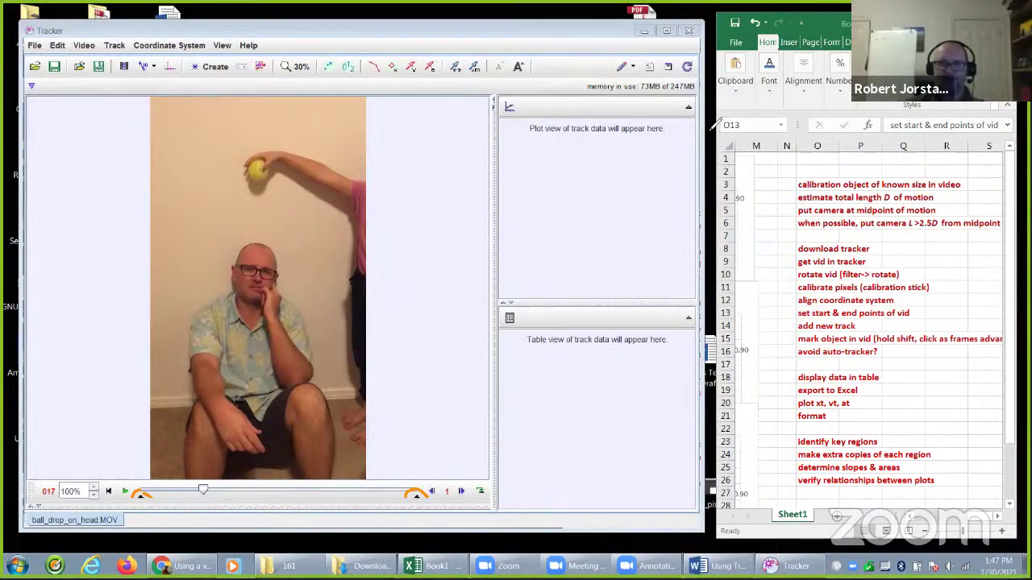
pyautogui.click(765, 76)
pyautogui.click(719, 106)
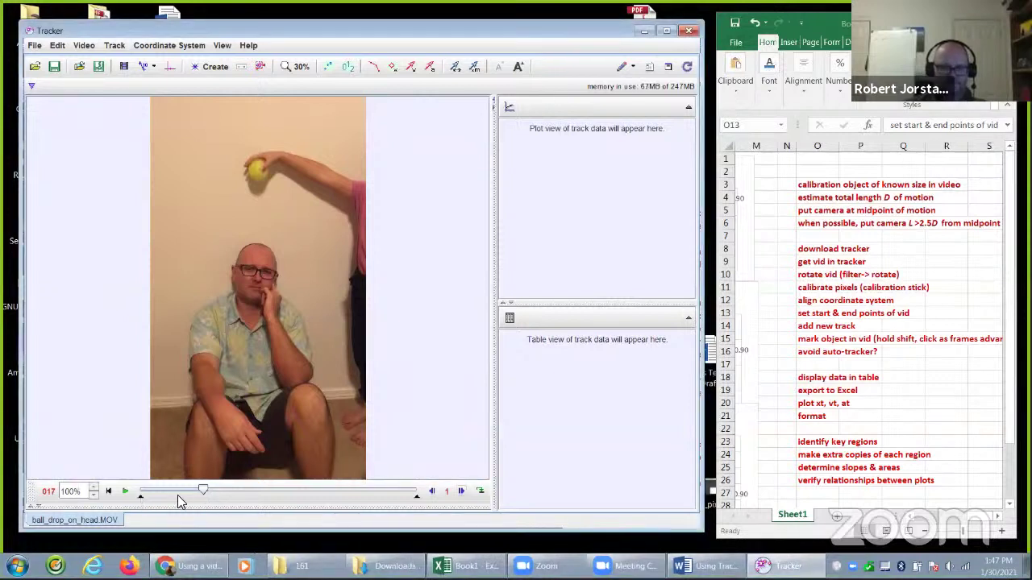
# Trim the video clip to start at frame 17 and end at frame 40
pyautogui.moveTo(142, 500); pyautogui.dragTo(200, 496)
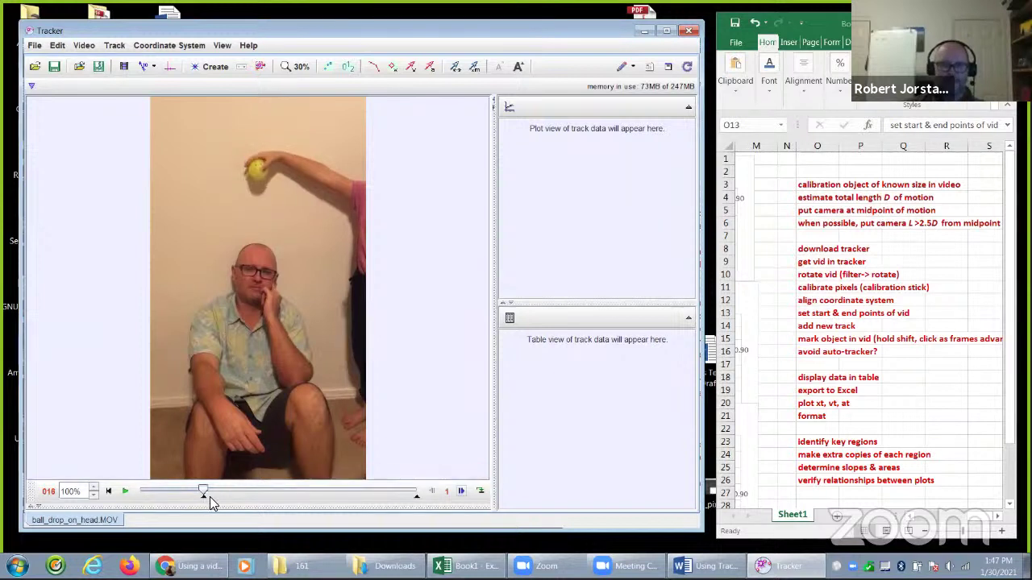
pyautogui.moveTo(382, 502); pyautogui.dragTo(353, 501)
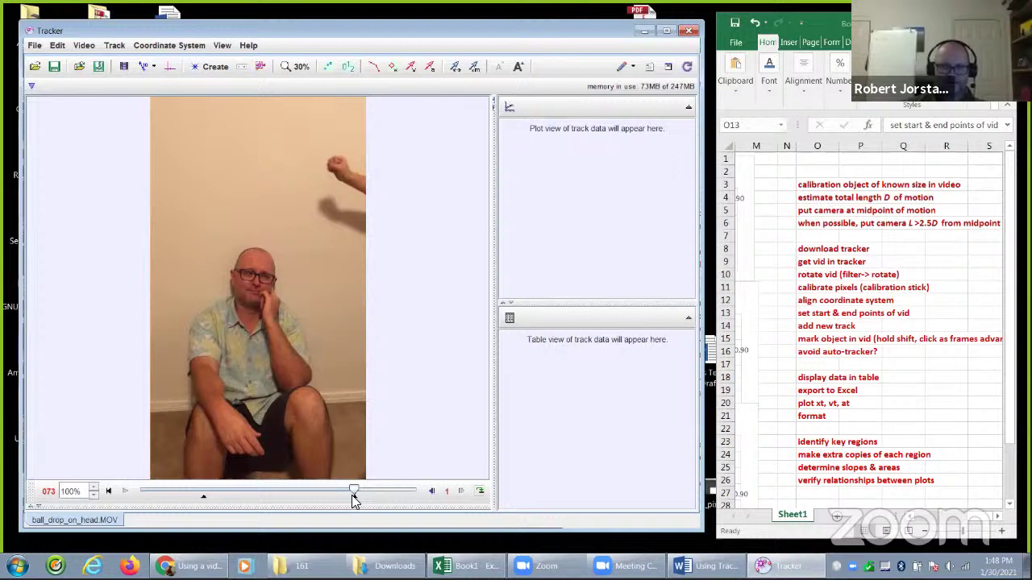
pyautogui.click(309, 500)
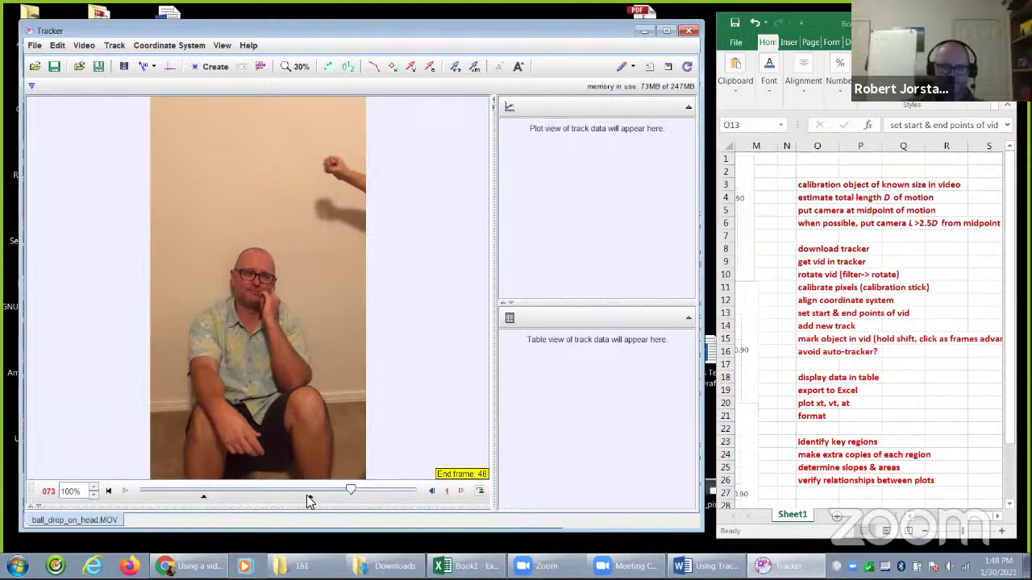
pyautogui.click(309, 501)
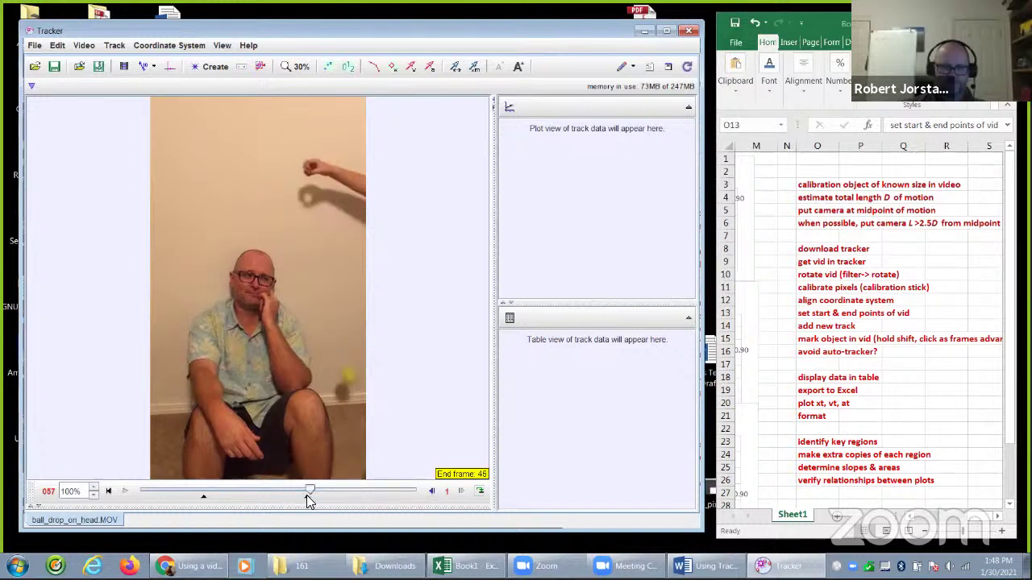
pyautogui.click(297, 501)
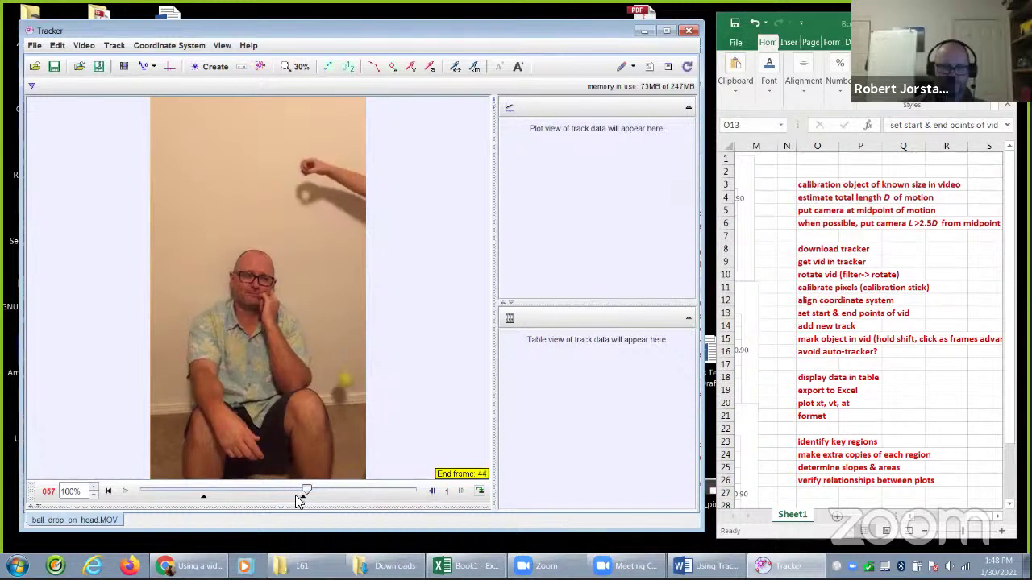
pyautogui.click(290, 496)
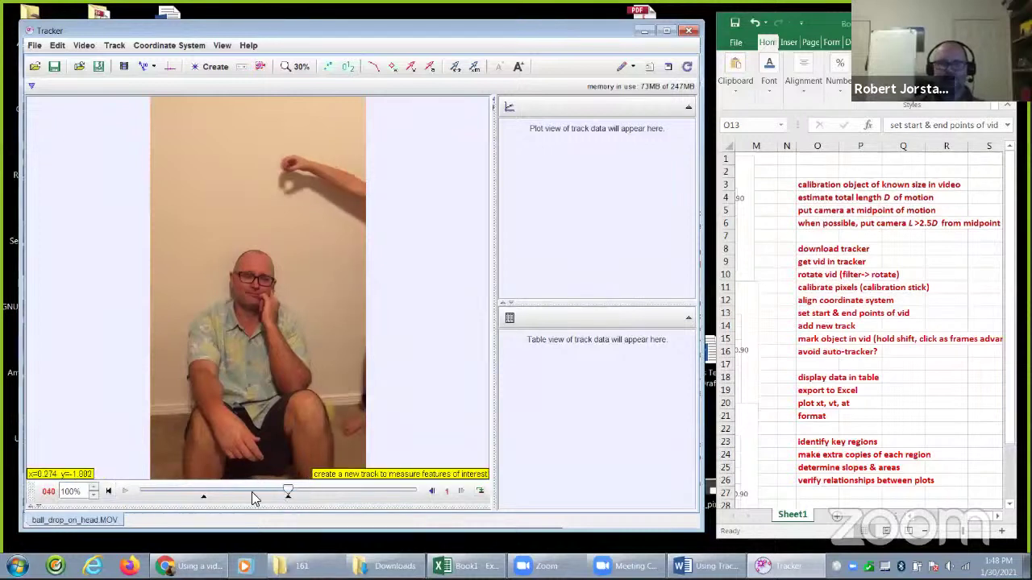
# Play the trimmed clip from its start frame, once without and once with the coordinate axes shown
pyautogui.click(108, 488)
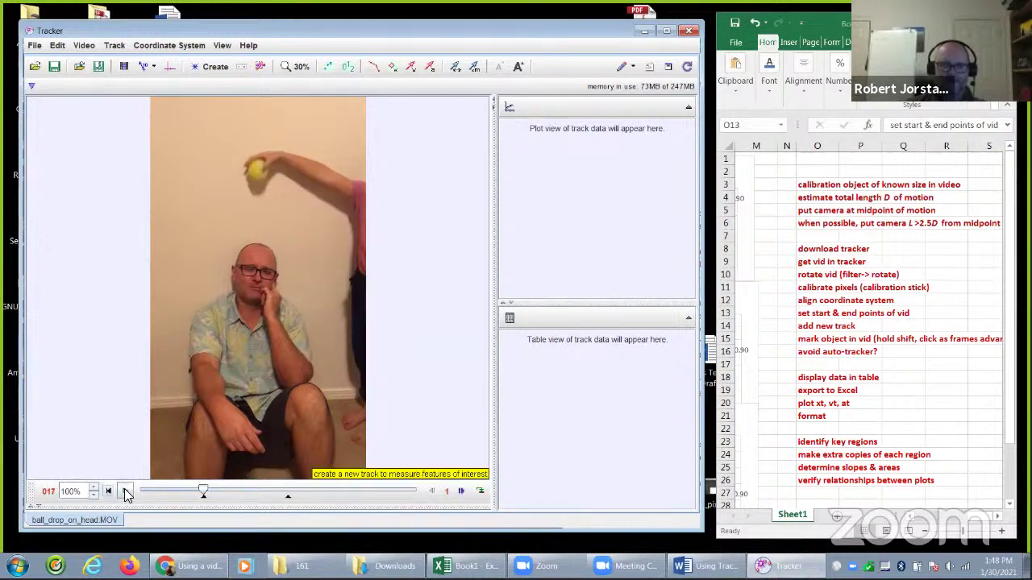
pyautogui.click(125, 491)
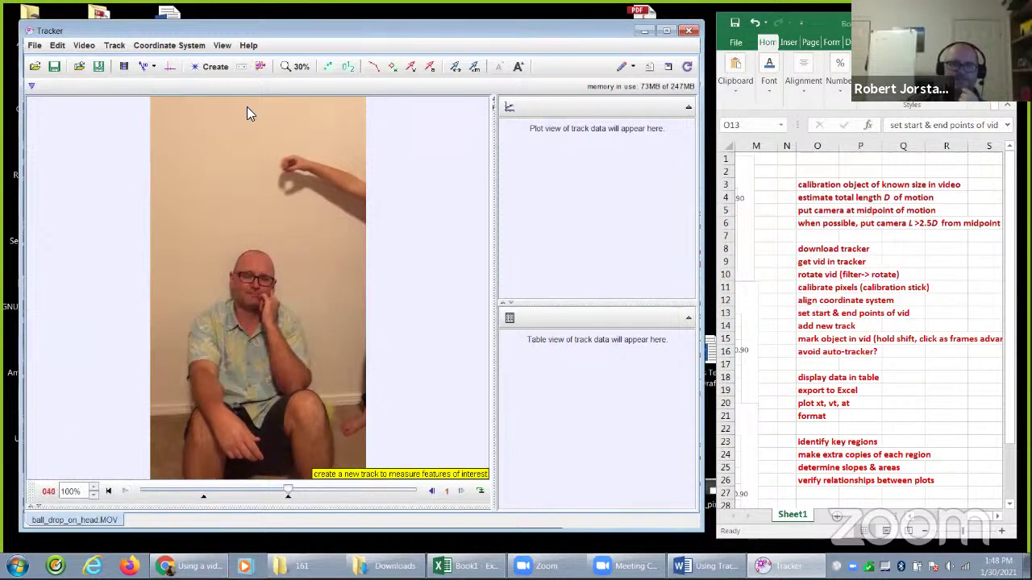
pyautogui.click(170, 68)
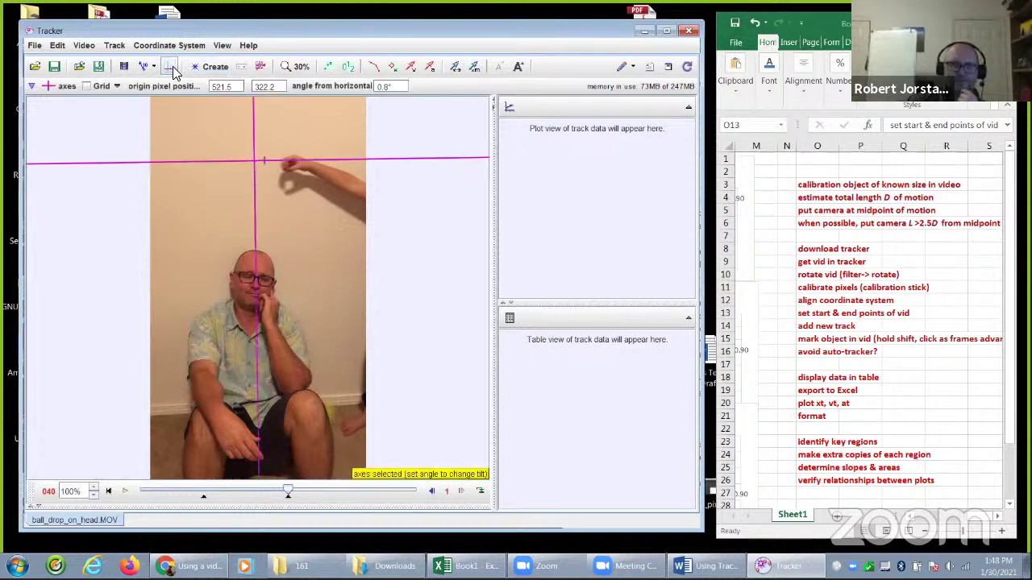
pyautogui.click(110, 496)
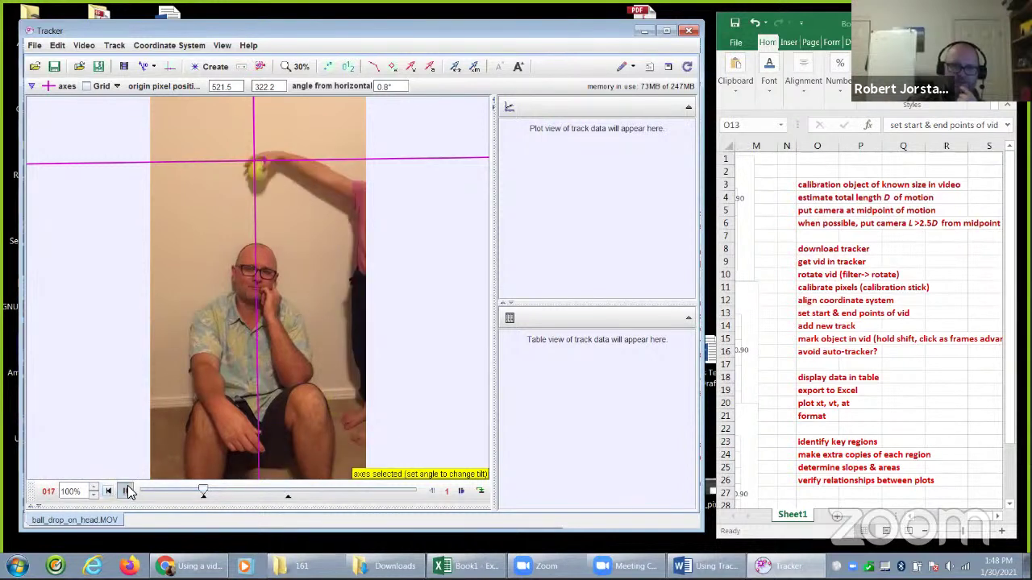
pyautogui.click(127, 492)
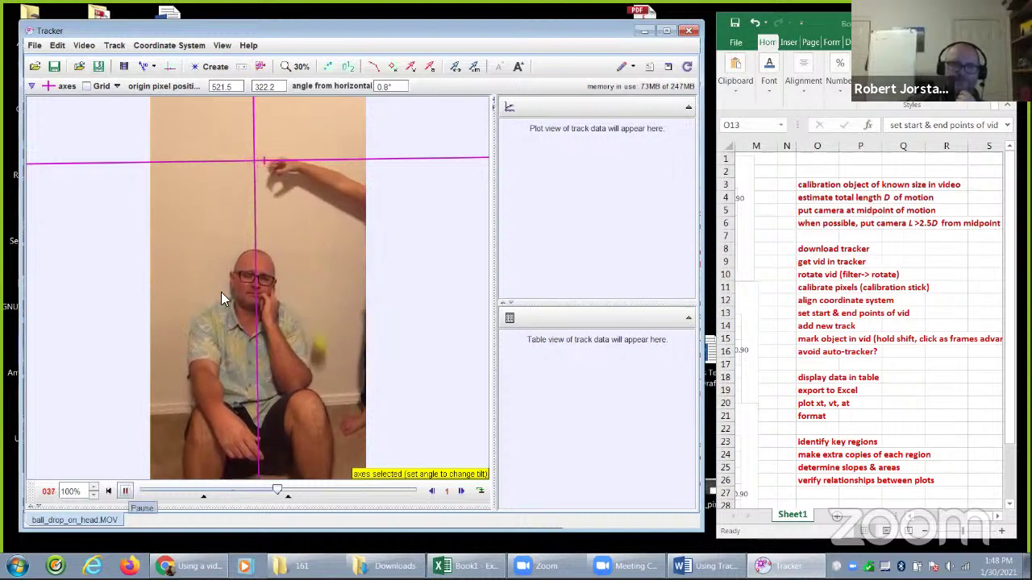
# Select the "add new track" checklist item in cell O14 of the Excel sheet
pyautogui.click(836, 331)
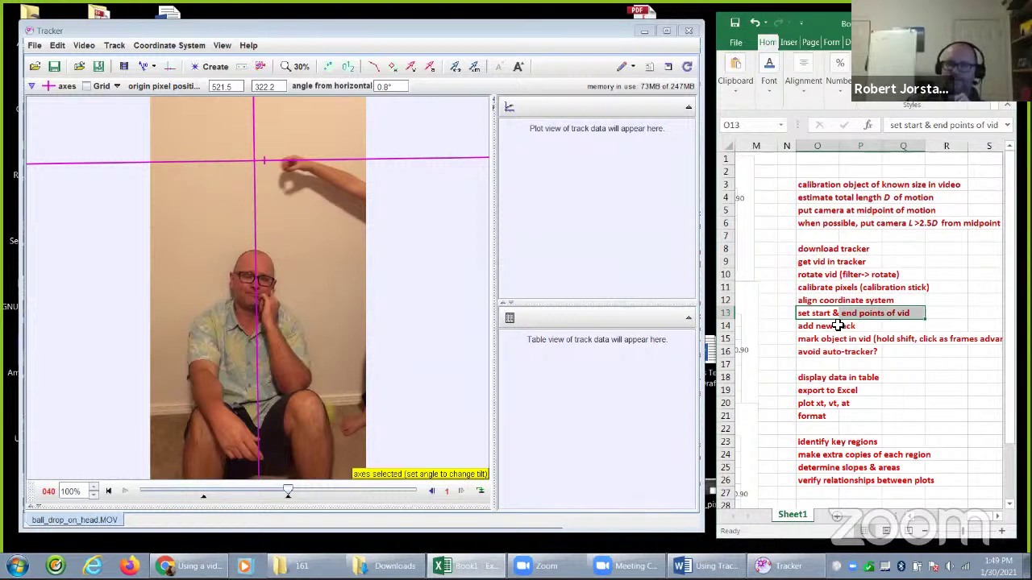
pyautogui.click(820, 329)
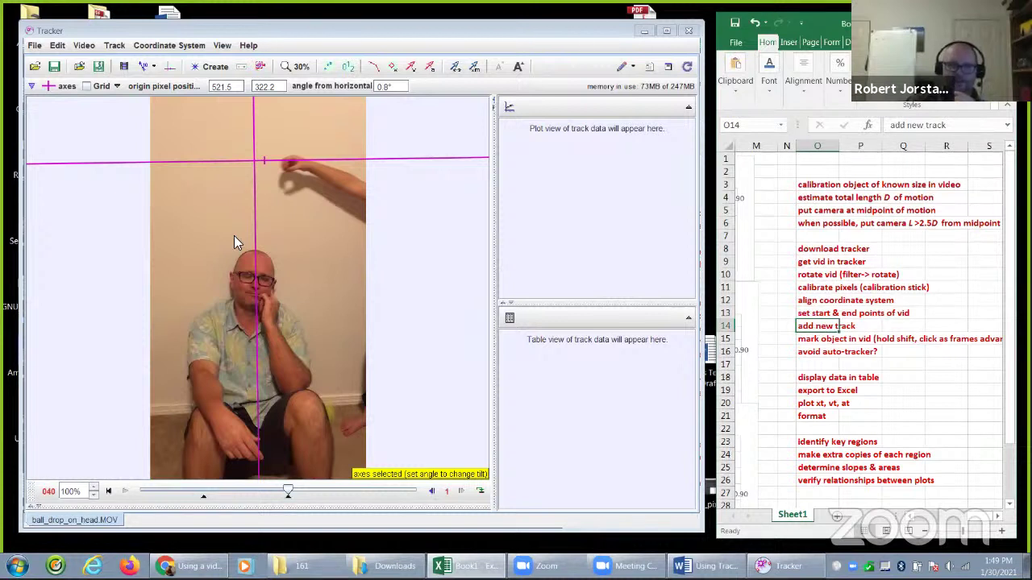
# Hide the coordinate axes in Tracker and return the video to start frame 17
pyautogui.click(168, 71)
pyautogui.click(168, 71)
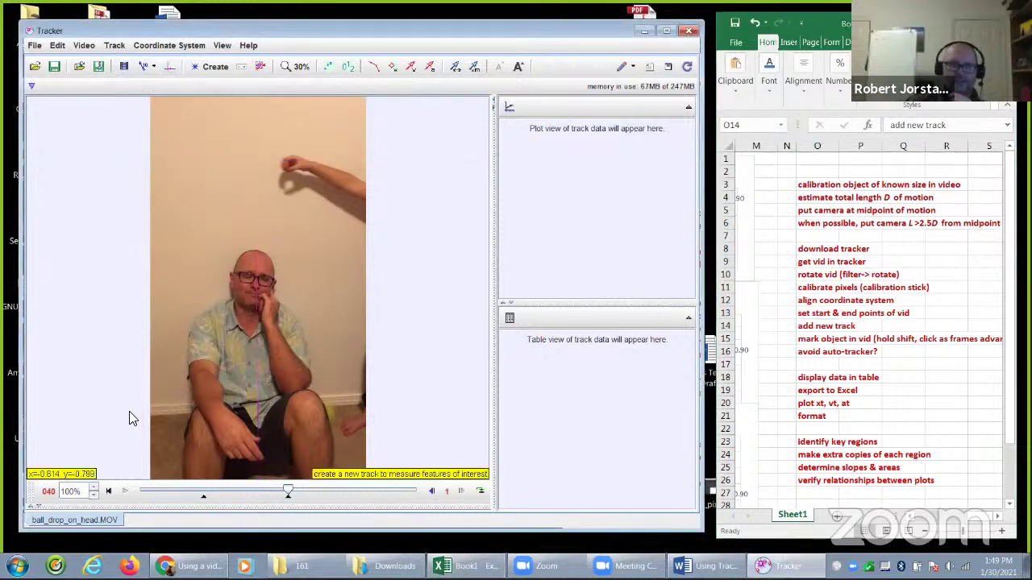
pyautogui.click(109, 492)
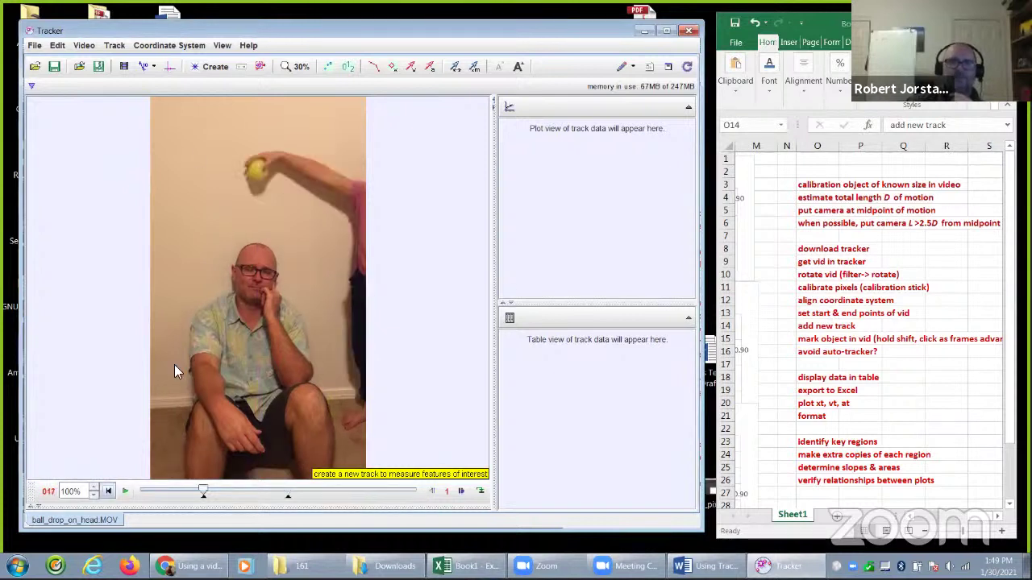
# Create a new Point Mass track for the ball
pyautogui.click(115, 47)
pyautogui.moveTo(128, 63)
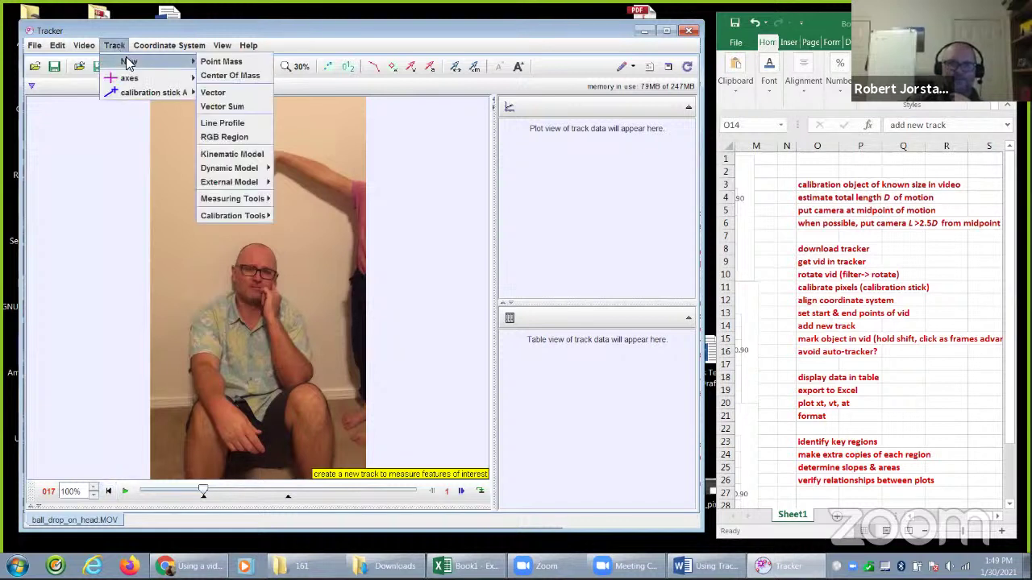
pyautogui.click(232, 64)
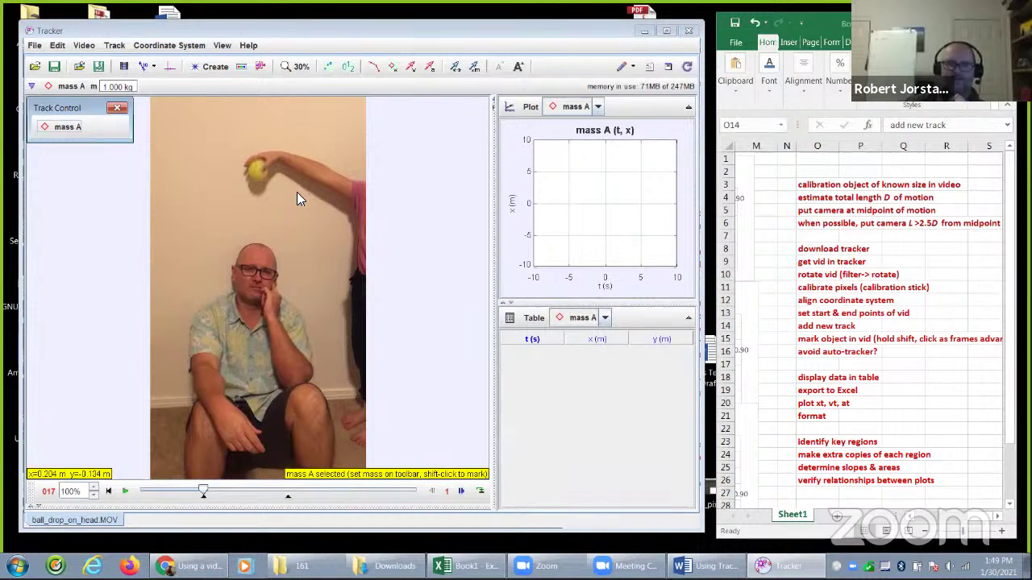
pyautogui.click(494, 486)
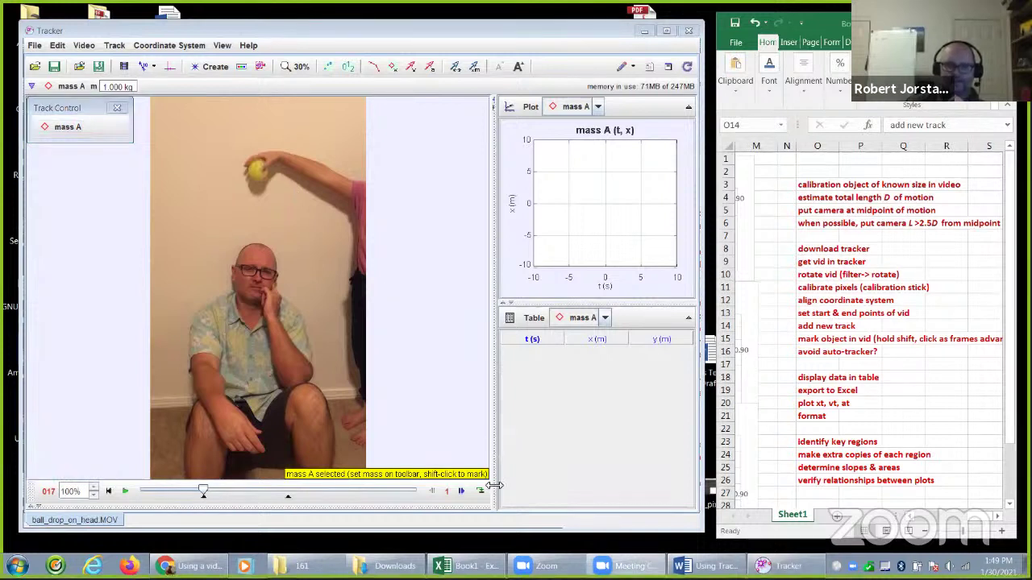
pyautogui.moveTo(593, 458)
pyautogui.mouseDown()
pyautogui.moveTo(489, 474)
pyautogui.moveTo(541, 484)
pyautogui.mouseUp()
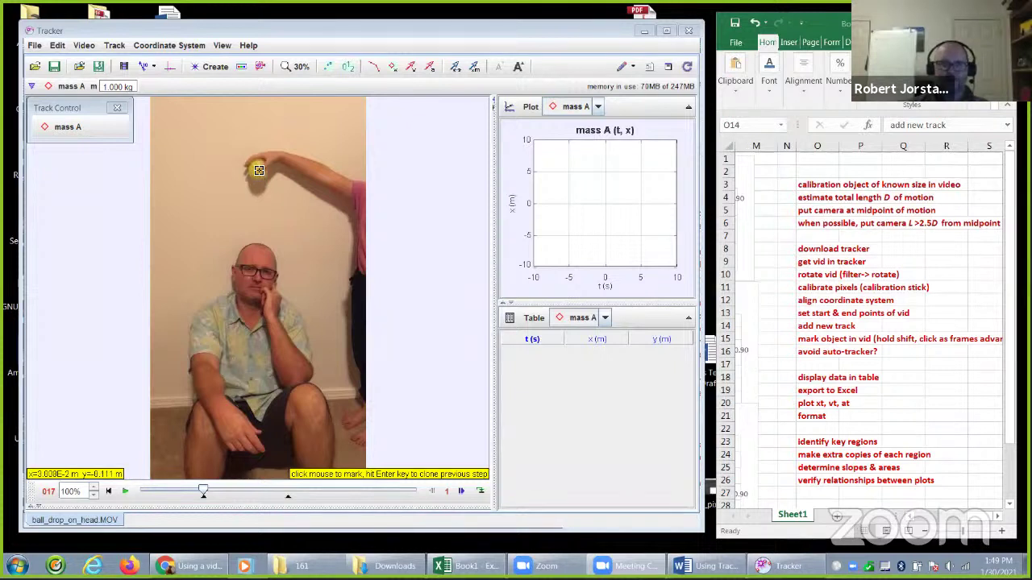
# Mark the ball's position for mass A frame by frame, from start frame 17 to the end of the trimmed clip
pyautogui.keyDown('shift'); pyautogui.click(257, 171); pyautogui.keyUp('shift')
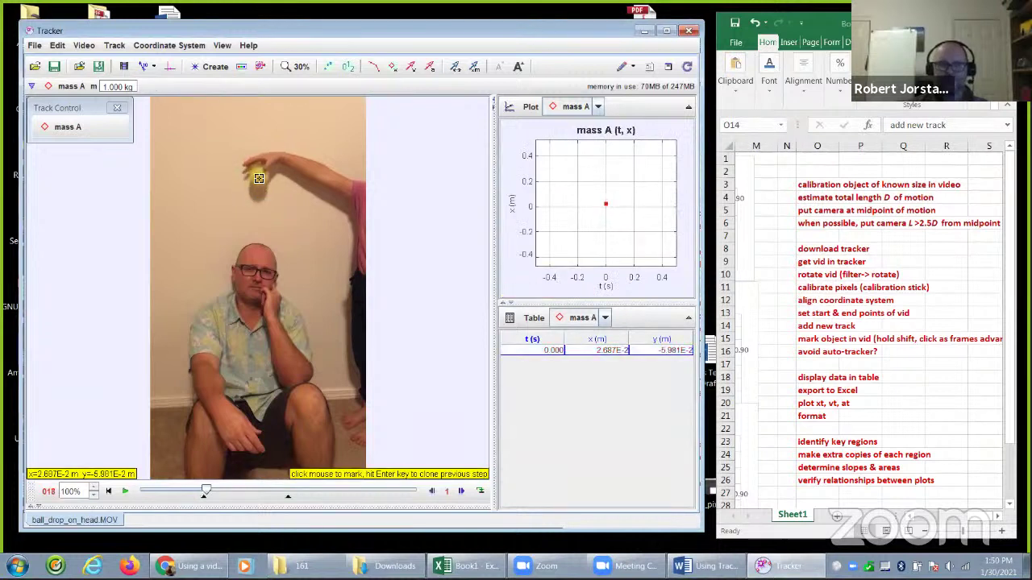
pyautogui.keyDown('shift'); pyautogui.click(260, 178); pyautogui.keyUp('shift')
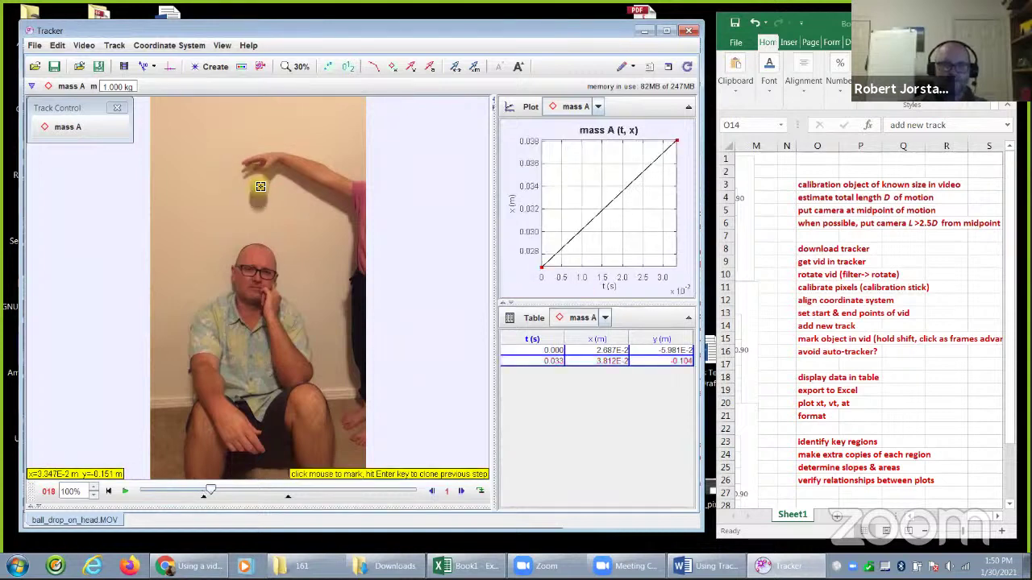
pyautogui.keyDown('shift'); pyautogui.click(259, 188); pyautogui.keyUp('shift')
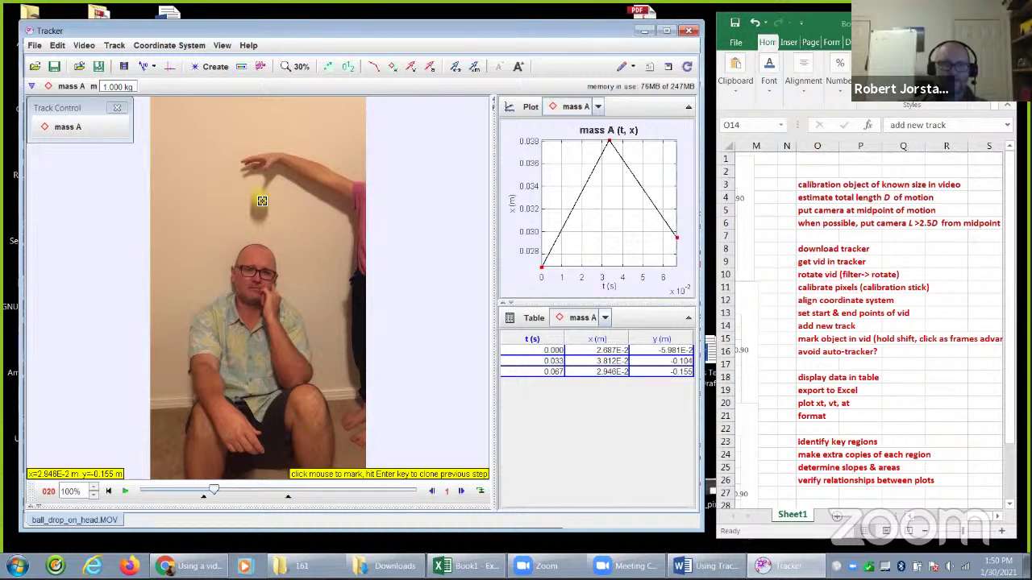
pyautogui.keyDown('shift'); pyautogui.click(263, 205); pyautogui.keyUp('shift')
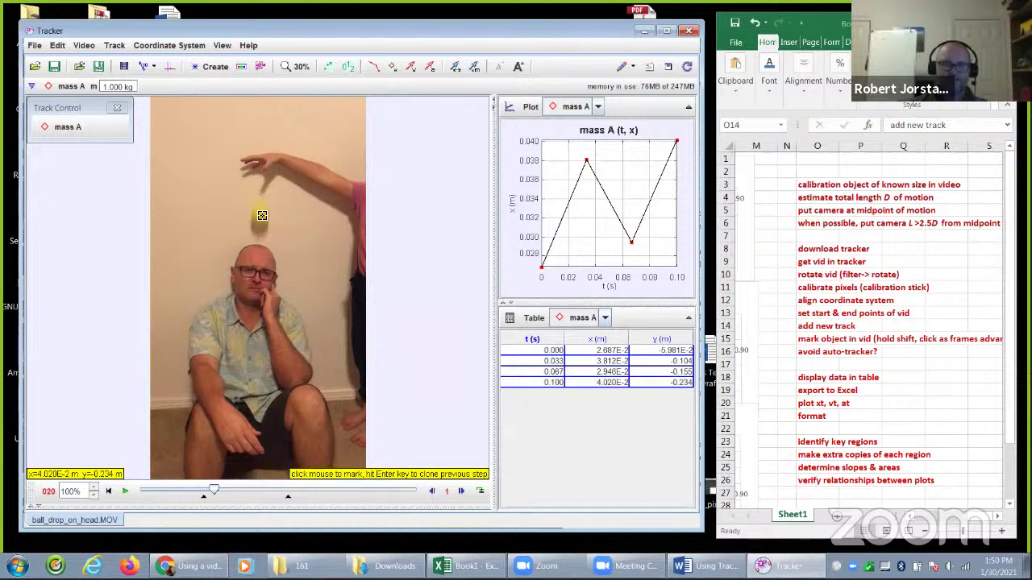
pyautogui.keyDown('shift'); pyautogui.click(262, 215); pyautogui.keyUp('shift')
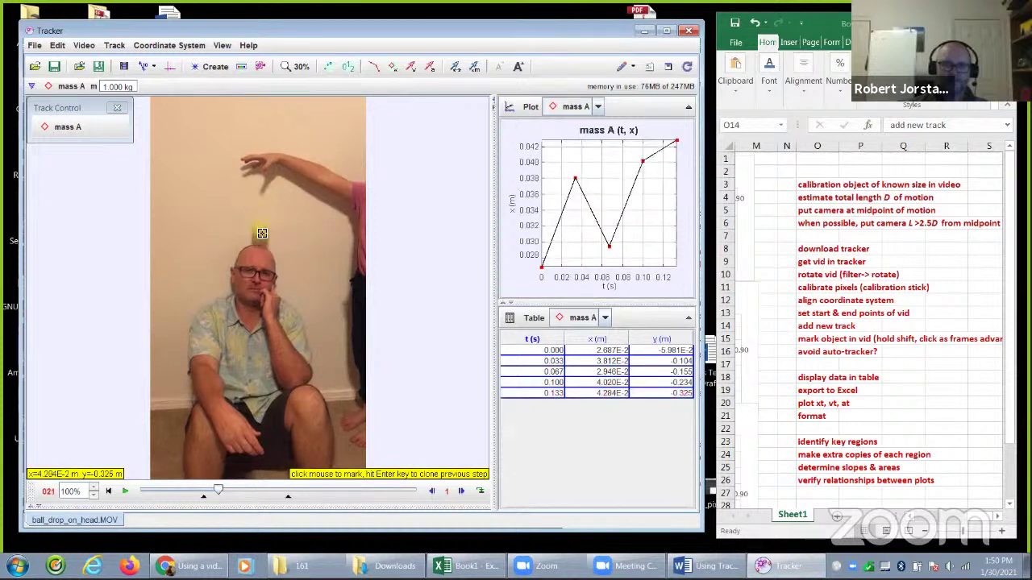
pyautogui.keyDown('shift'); pyautogui.click(262, 233); pyautogui.keyUp('shift')
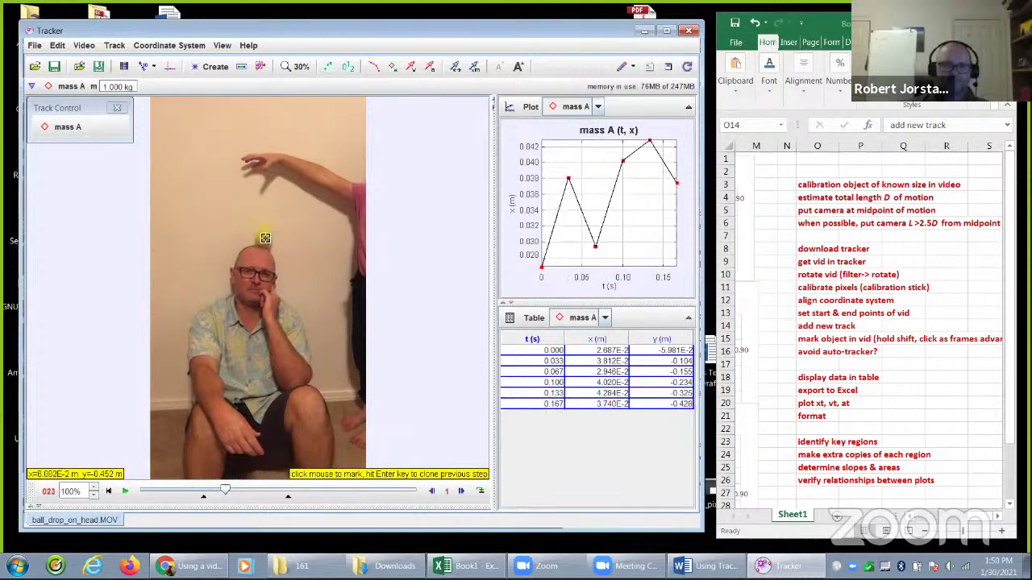
pyautogui.keyDown('shift'); pyautogui.click(266, 240); pyautogui.keyUp('shift')
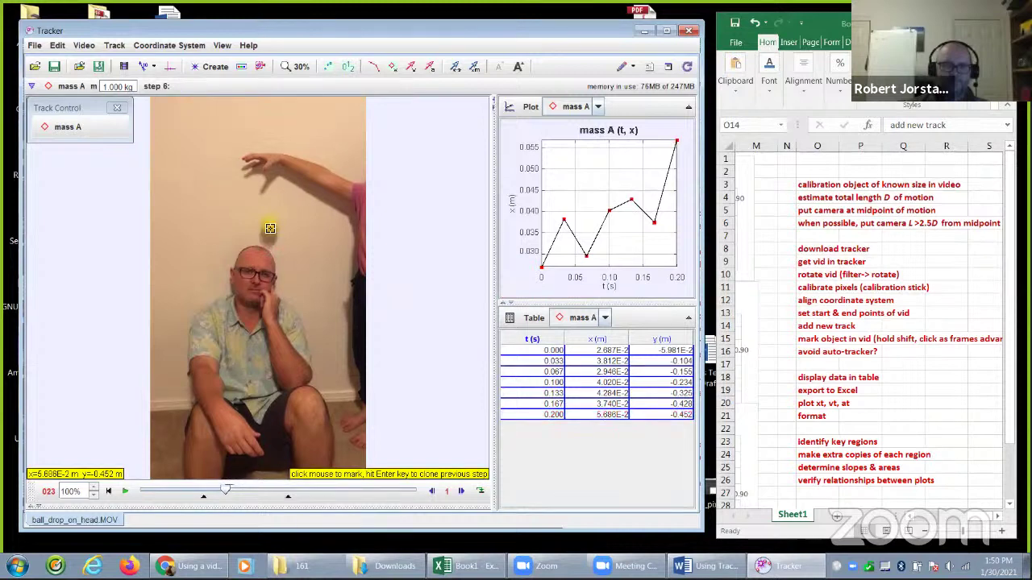
pyautogui.keyDown('shift'); pyautogui.click(271, 231); pyautogui.keyUp('shift')
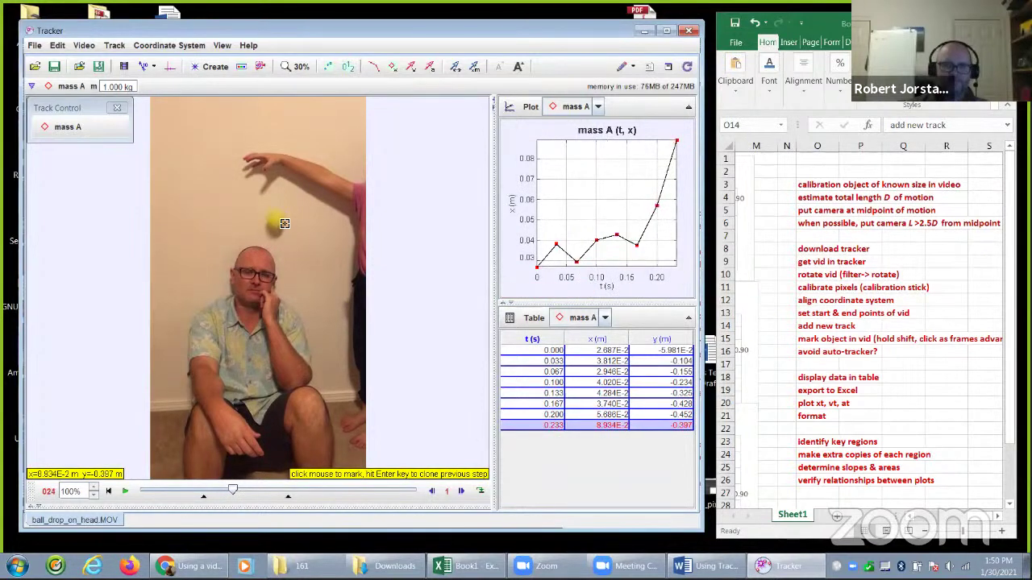
pyautogui.keyDown('shift'); pyautogui.click(276, 220); pyautogui.keyUp('shift')
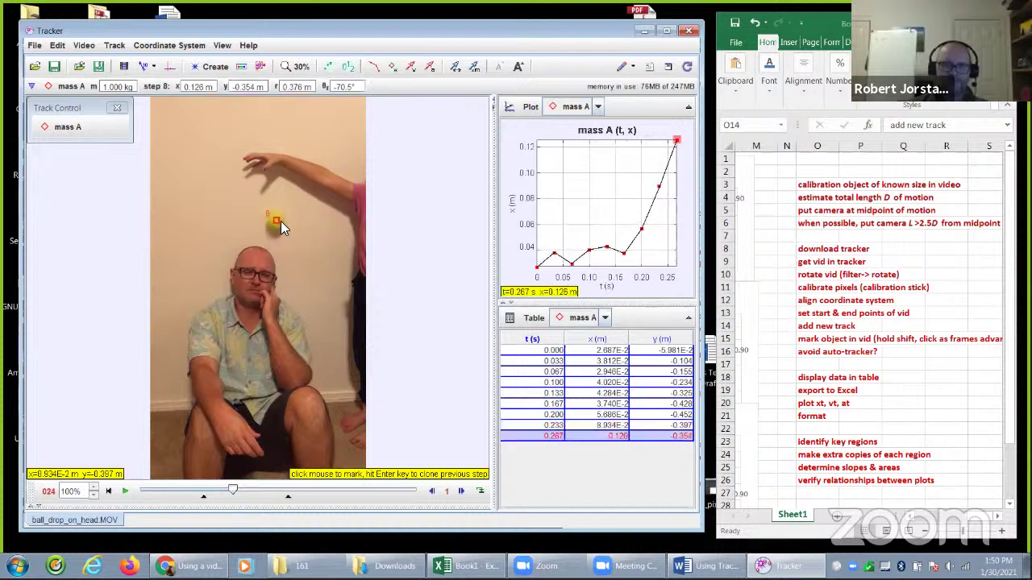
pyautogui.keyDown('shift'); pyautogui.click(282, 216); pyautogui.keyUp('shift')
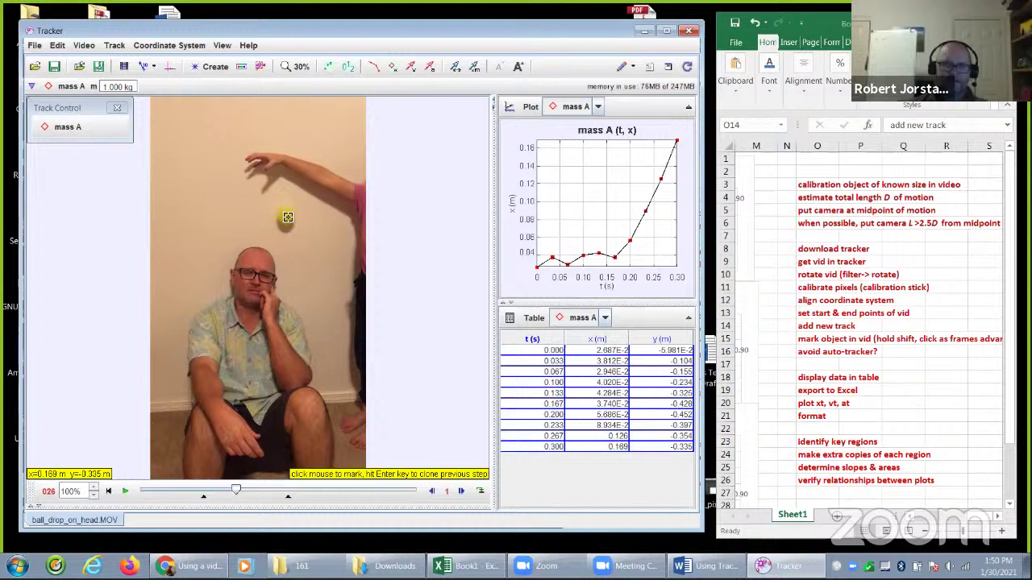
pyautogui.keyDown('shift'); pyautogui.click(288, 217); pyautogui.keyUp('shift')
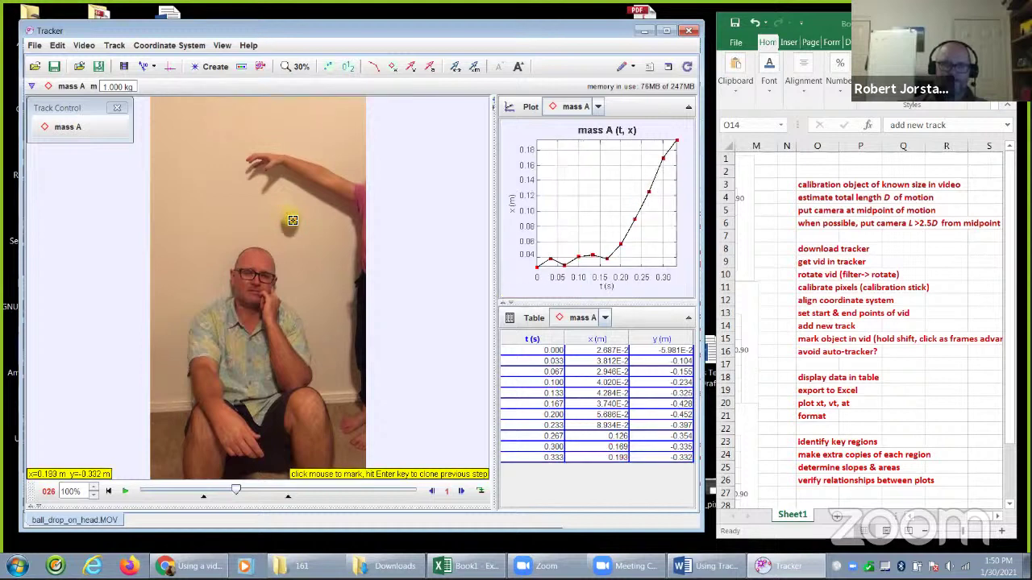
pyautogui.keyDown('shift'); pyautogui.click(292, 223); pyautogui.keyUp('shift')
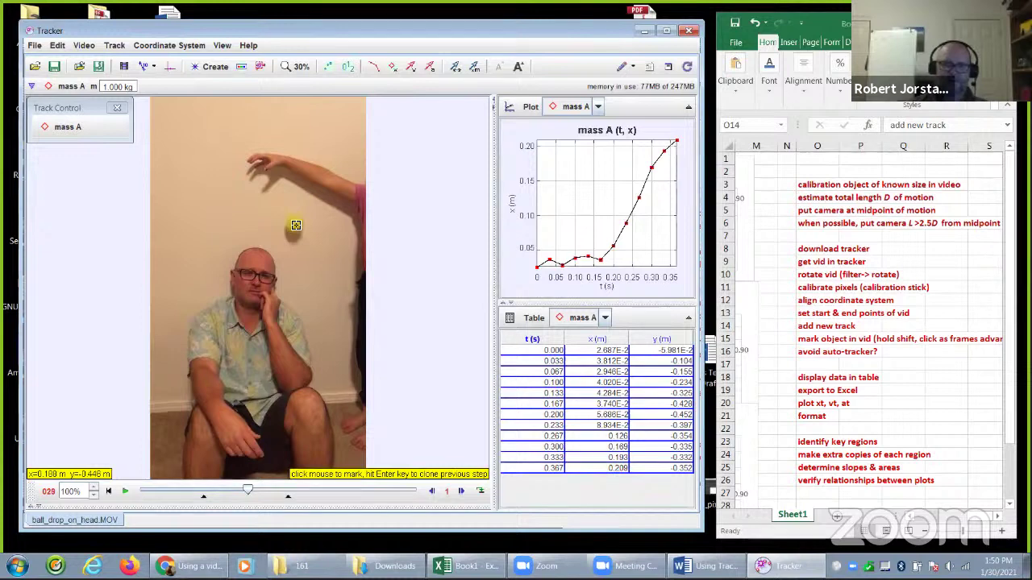
pyautogui.keyDown('shift'); pyautogui.click(297, 226); pyautogui.keyUp('shift')
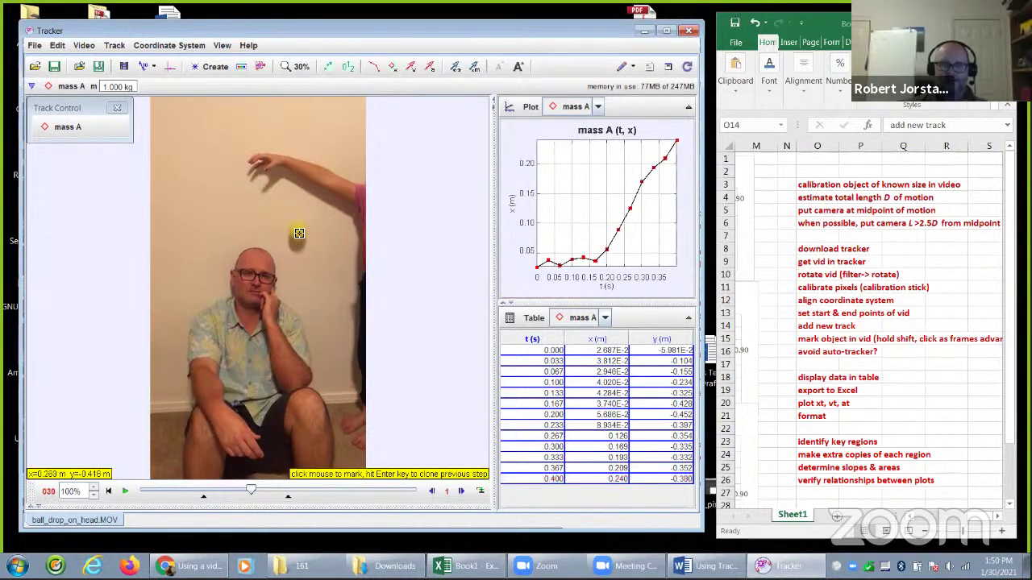
pyautogui.keyDown('shift'); pyautogui.click(298, 235); pyautogui.keyUp('shift')
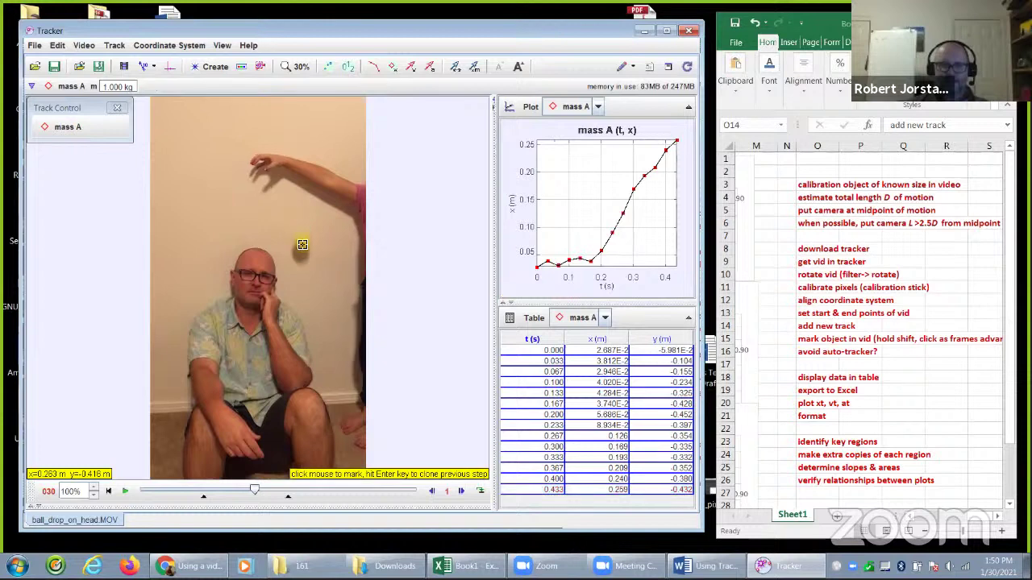
pyautogui.keyDown('shift'); pyautogui.click(300, 246); pyautogui.keyUp('shift')
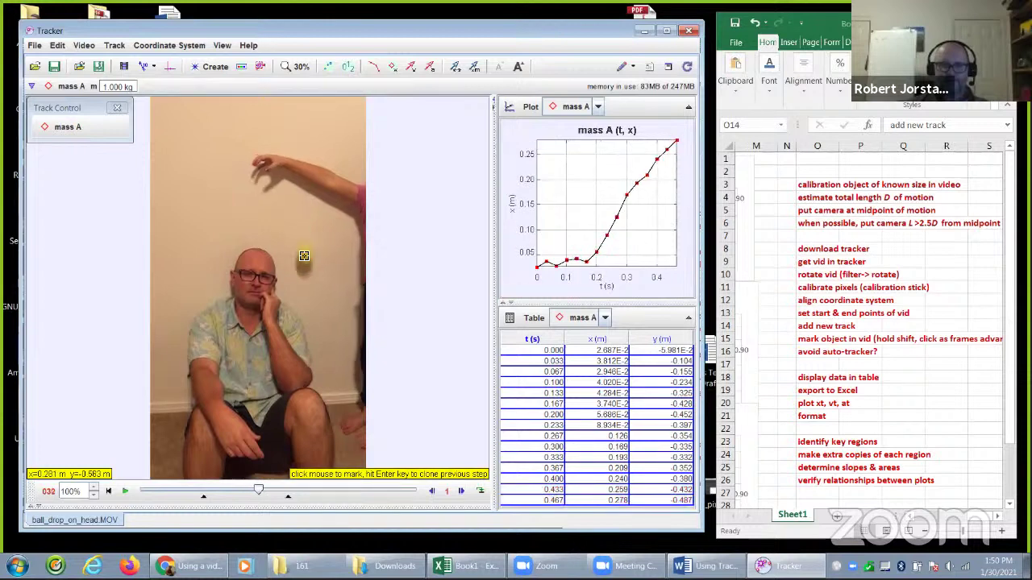
pyautogui.keyDown('shift'); pyautogui.click(307, 263); pyautogui.keyUp('shift')
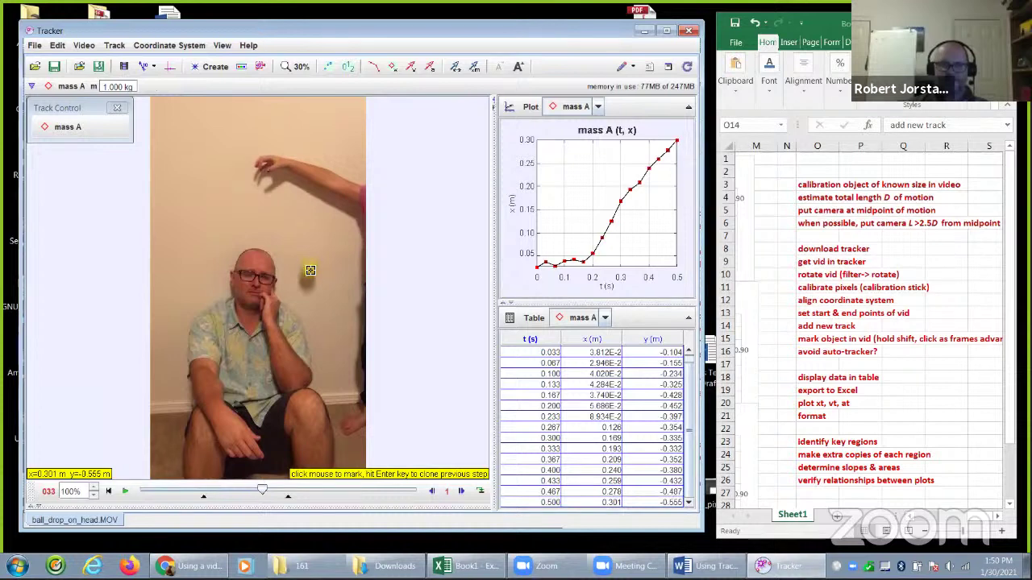
pyautogui.keyDown('shift'); pyautogui.click(310, 273); pyautogui.keyUp('shift')
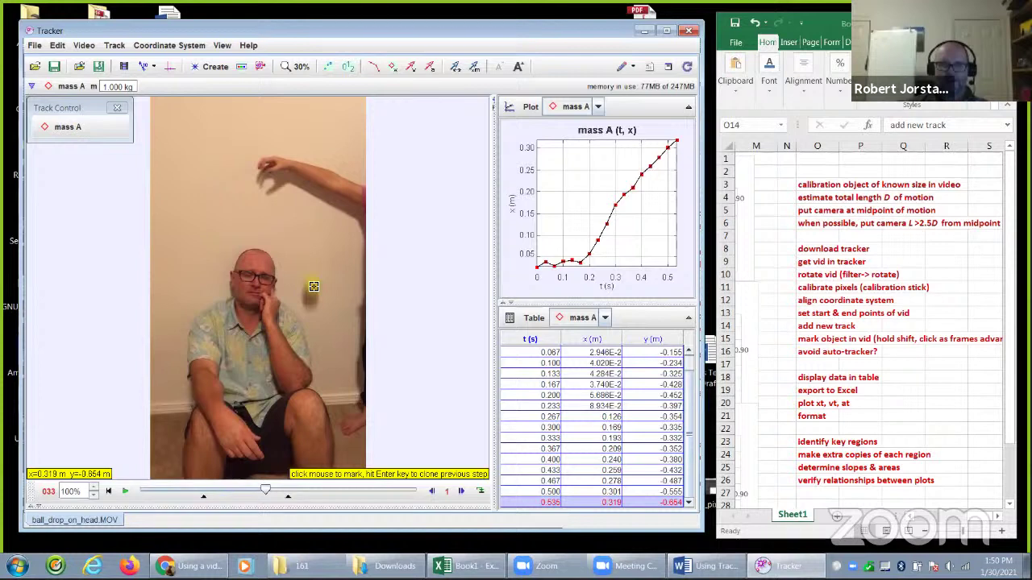
pyautogui.keyDown('shift'); pyautogui.click(315, 289); pyautogui.keyUp('shift')
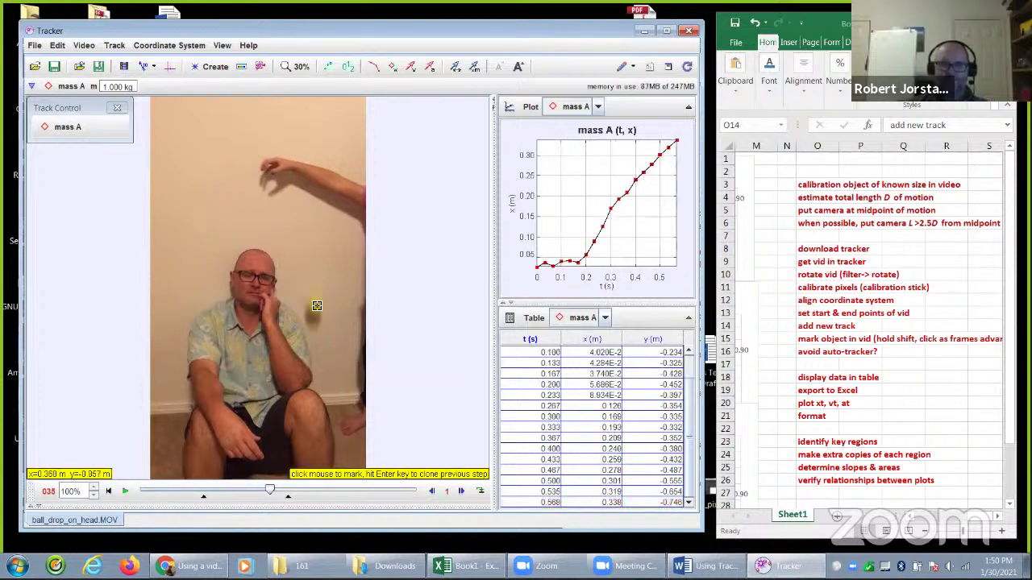
pyautogui.keyDown('shift'); pyautogui.click(317, 306); pyautogui.keyUp('shift')
pyautogui.click(317, 323)
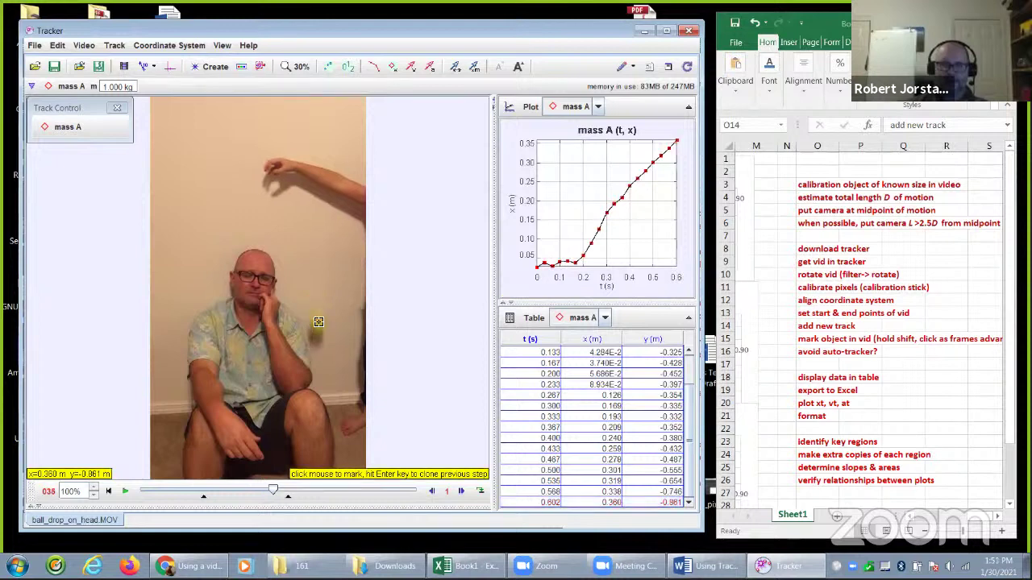
pyautogui.keyDown('shift'); pyautogui.click(319, 326); pyautogui.keyUp('shift')
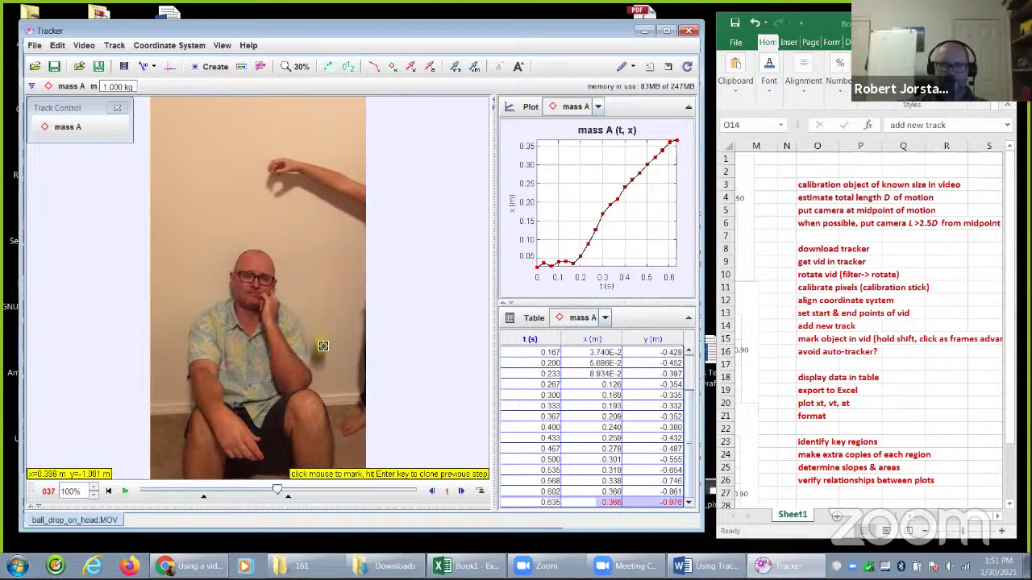
pyautogui.keyDown('shift'); pyautogui.click(324, 358); pyautogui.keyUp('shift')
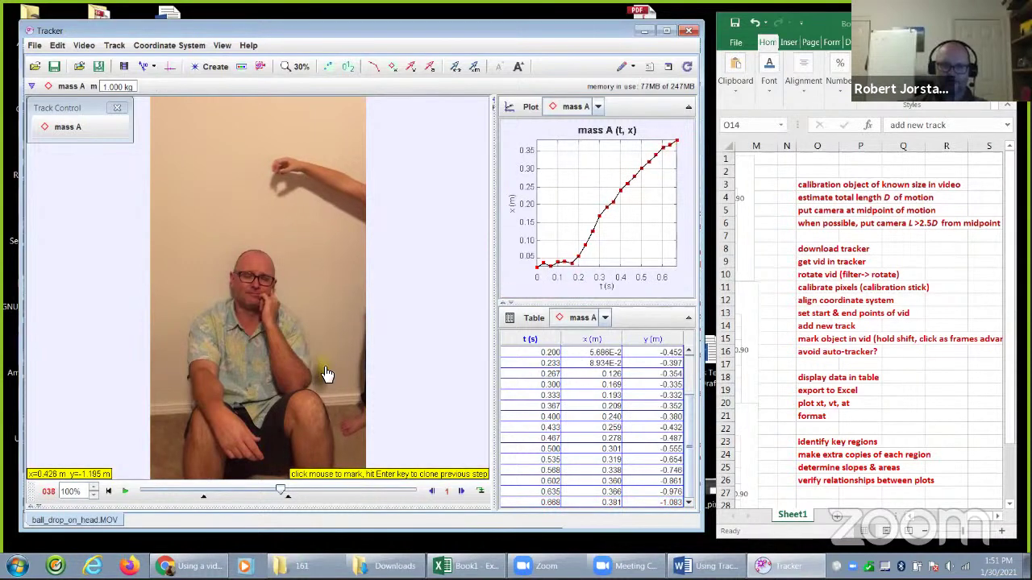
pyautogui.keyDown('shift'); pyautogui.click(326, 371); pyautogui.keyUp('shift')
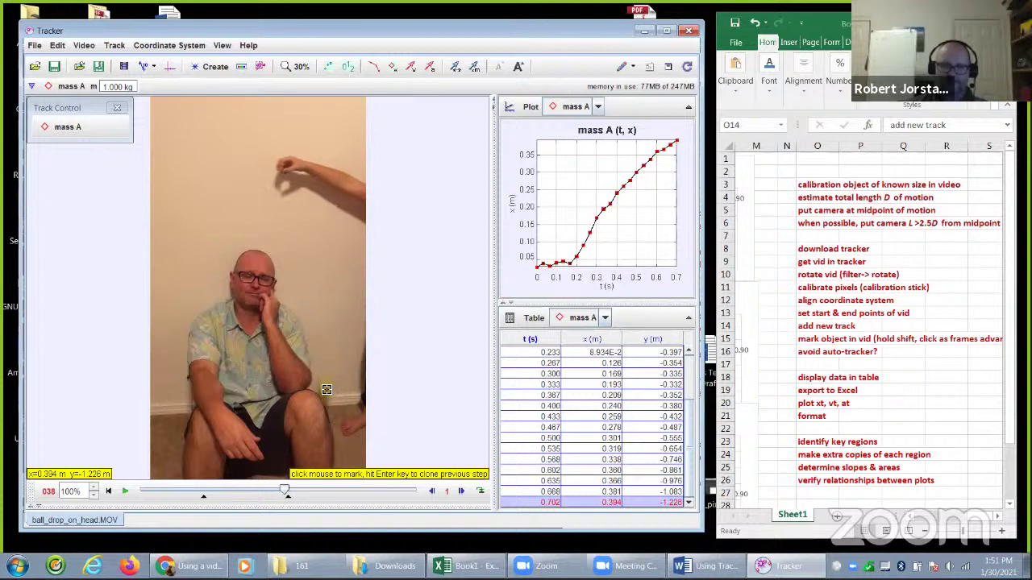
pyautogui.keyDown('shift'); pyautogui.click(326, 390); pyautogui.keyUp('shift')
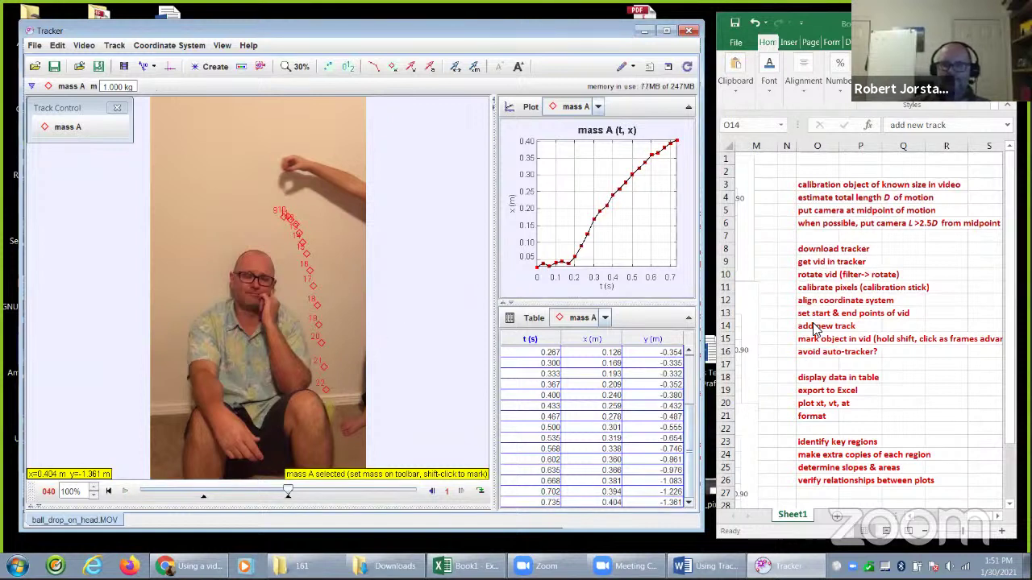
# In the Excel sheet, highlight the tracking checklist in O8:O16, followed by the display, export and plotting items in O18:O21
pyautogui.click(844, 328)
pyautogui.moveTo(819, 251); pyautogui.dragTo(828, 349)
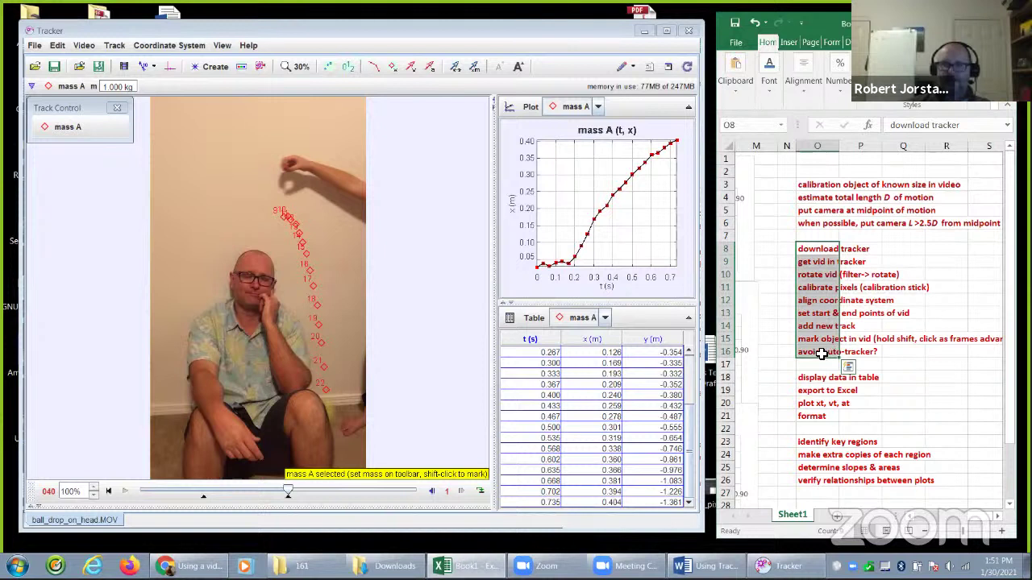
pyautogui.click(815, 369)
pyautogui.moveTo(816, 376); pyautogui.dragTo(828, 418)
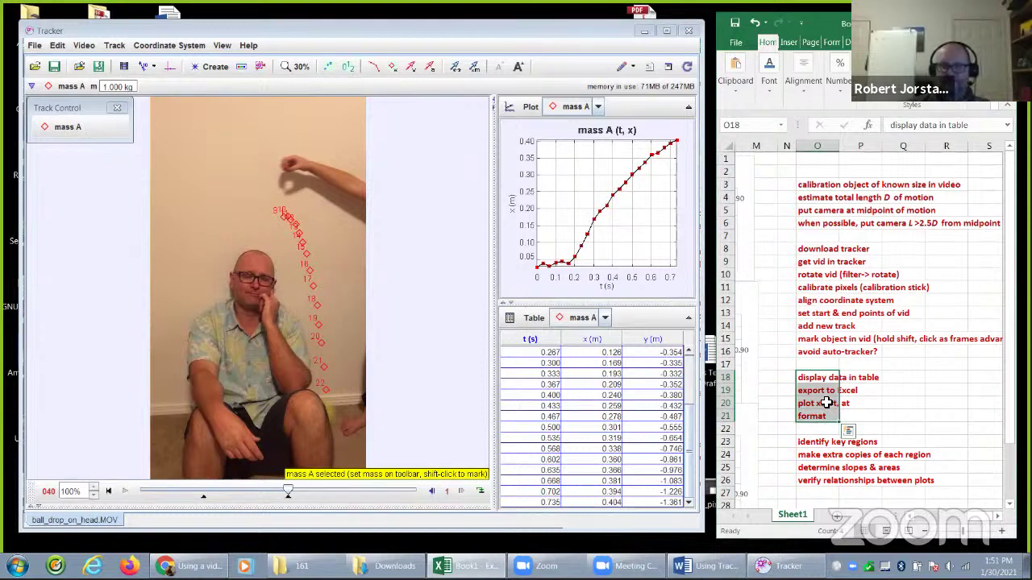
# Set Tracker's mass A data table to show the y, vy and ay columns and hide the x column
pyautogui.click(510, 321)
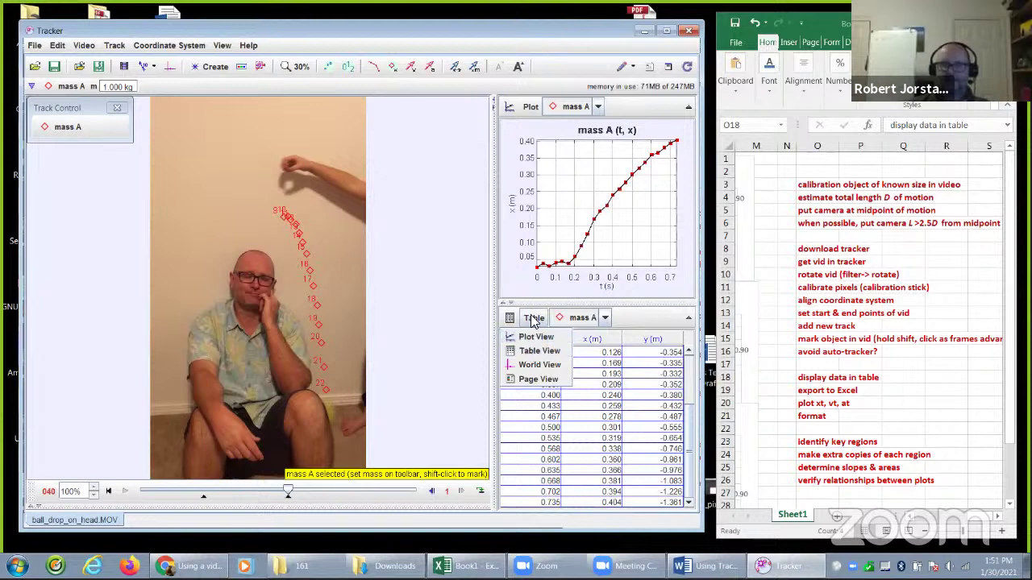
pyautogui.click(533, 319)
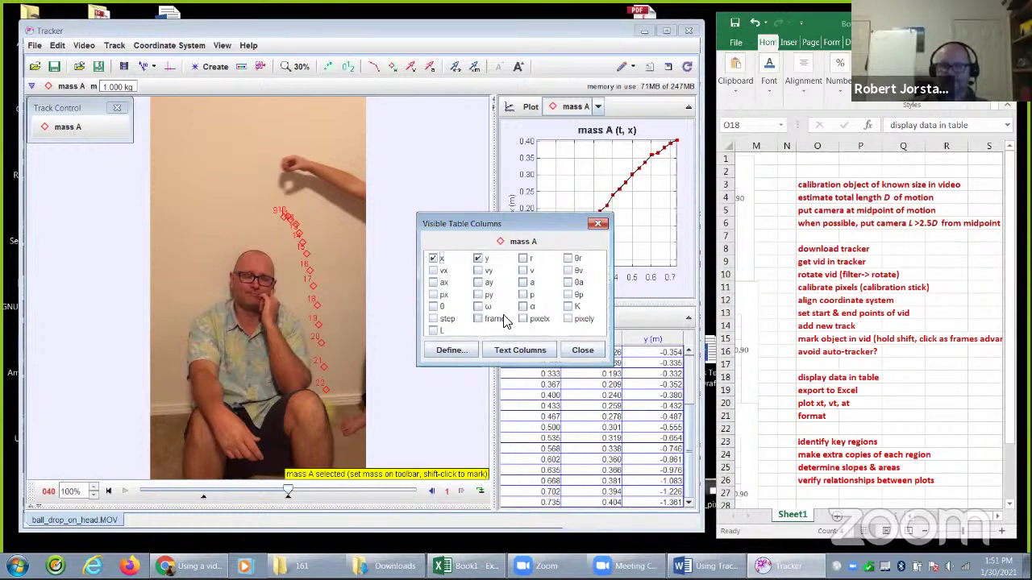
pyautogui.click(434, 259)
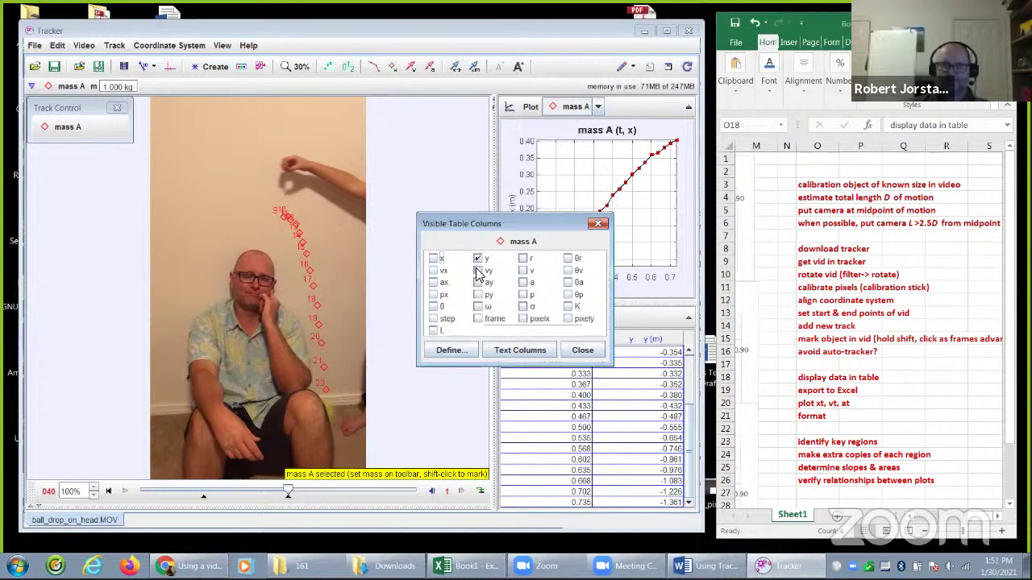
pyautogui.click(478, 272)
pyautogui.click(478, 284)
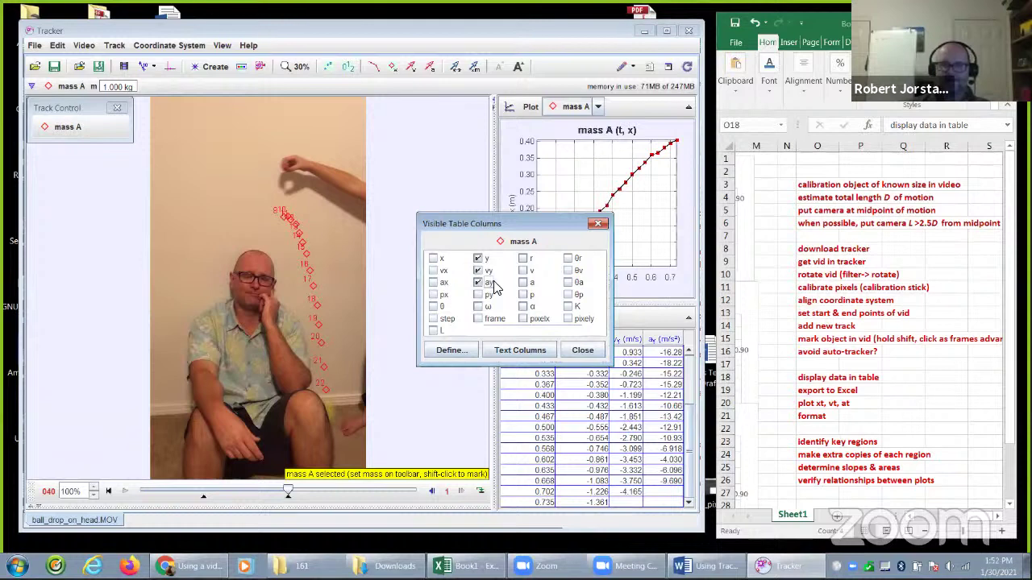
pyautogui.click(583, 350)
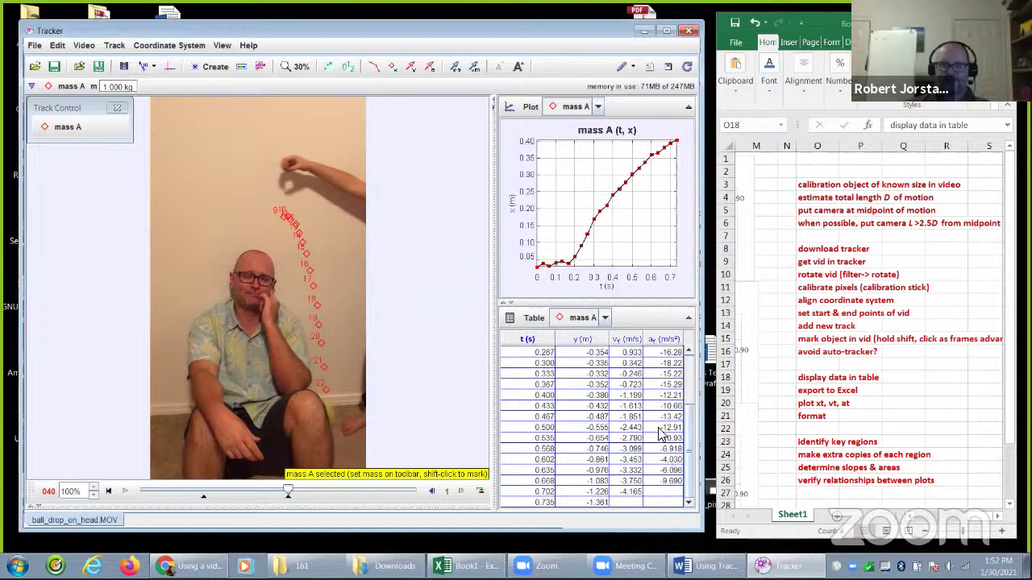
# Plot mass A's y position component against time, and change the vertical variable to vy, the velocity y-component
pyautogui.click(513, 206)
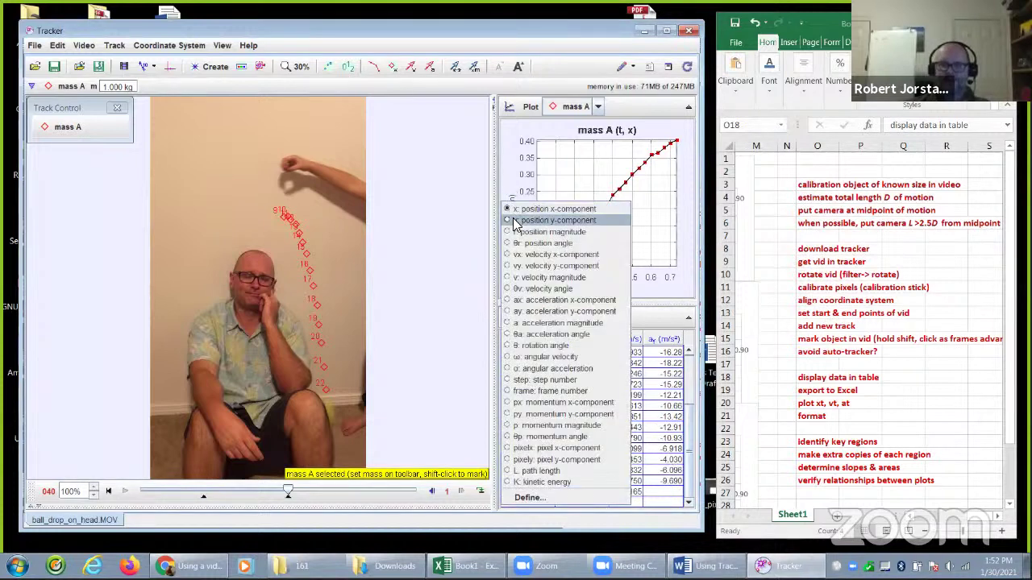
pyautogui.click(516, 220)
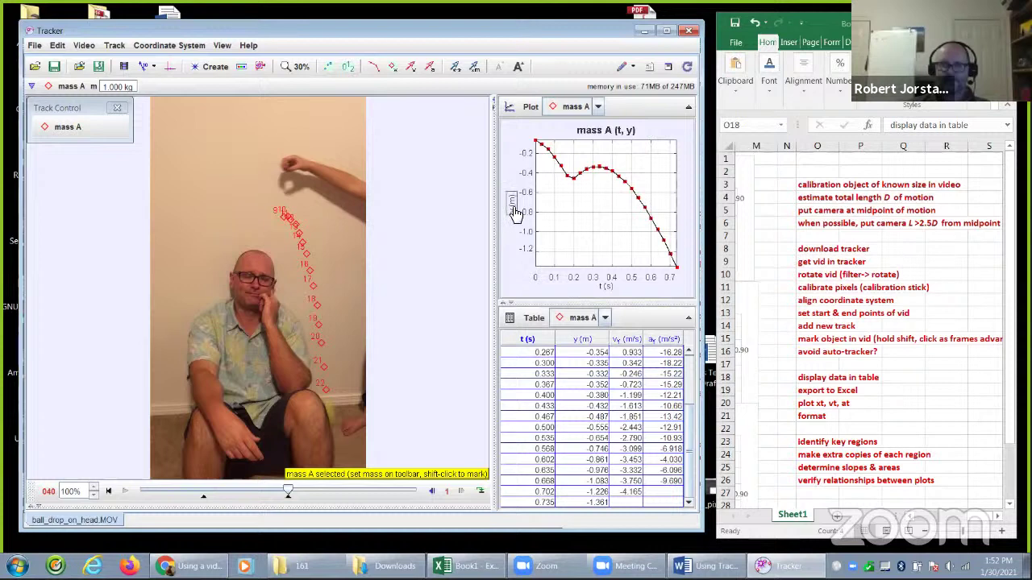
pyautogui.click(513, 205)
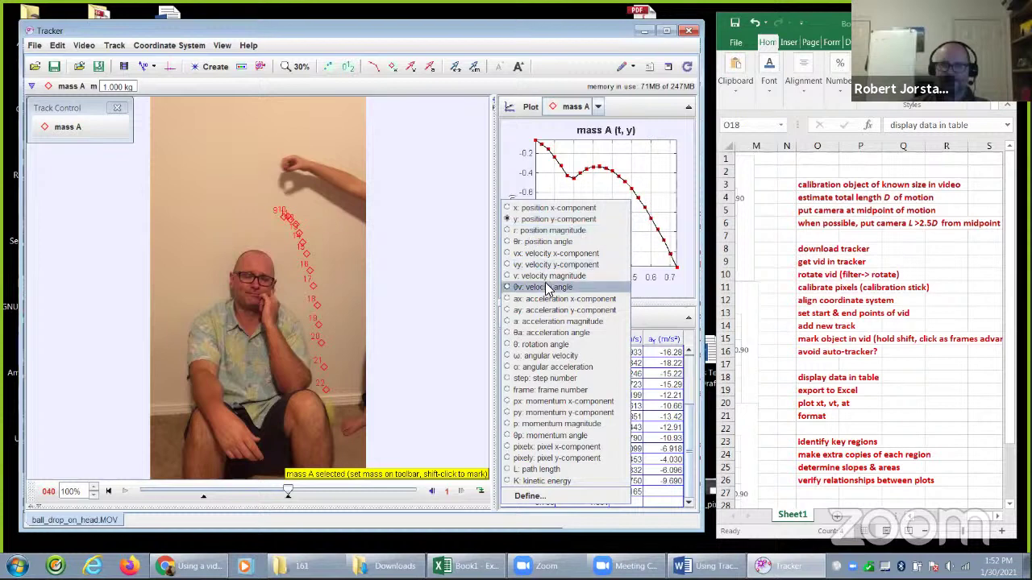
pyautogui.click(543, 265)
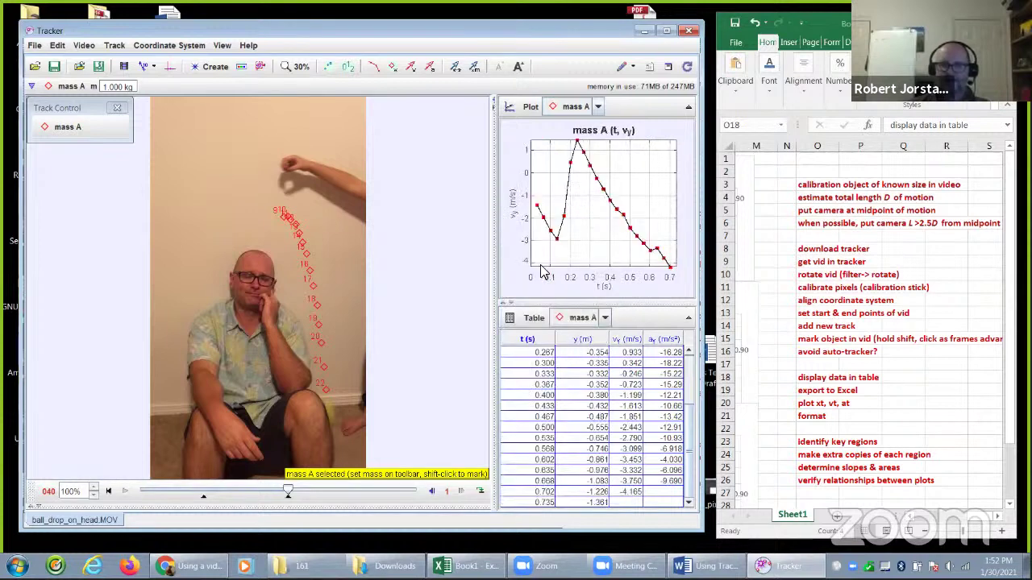
# Select and copy all of mass A's table data in Tracker, and switch to the data columns of the Excel sheet
pyautogui.click(575, 373)
pyautogui.click(526, 353)
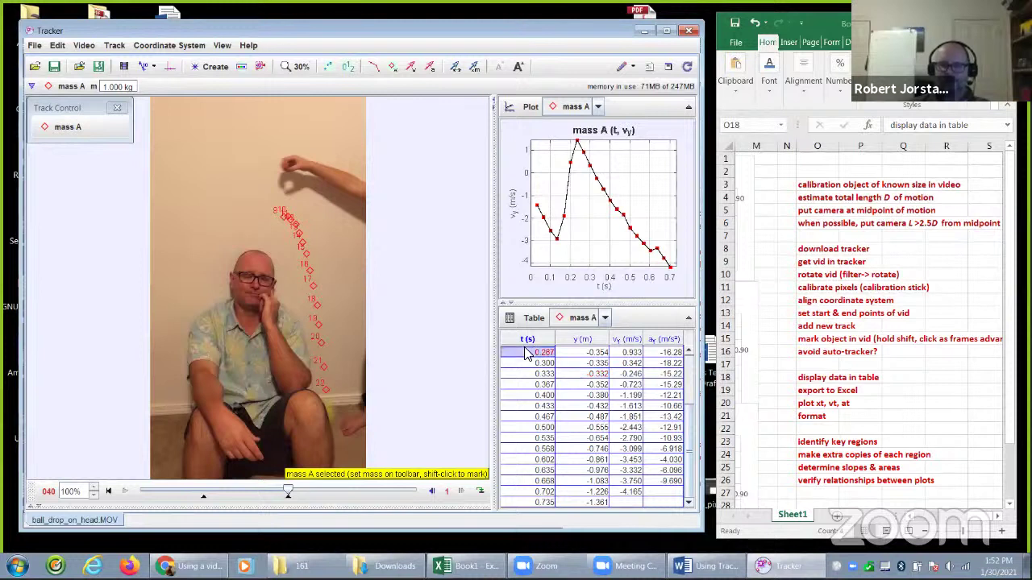
pyautogui.click(544, 386)
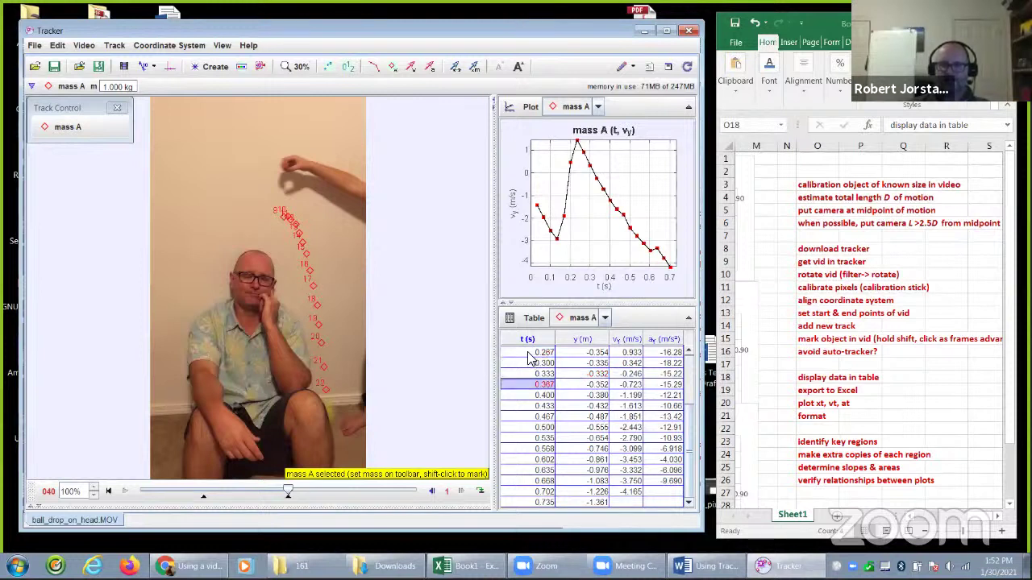
pyautogui.click(529, 354)
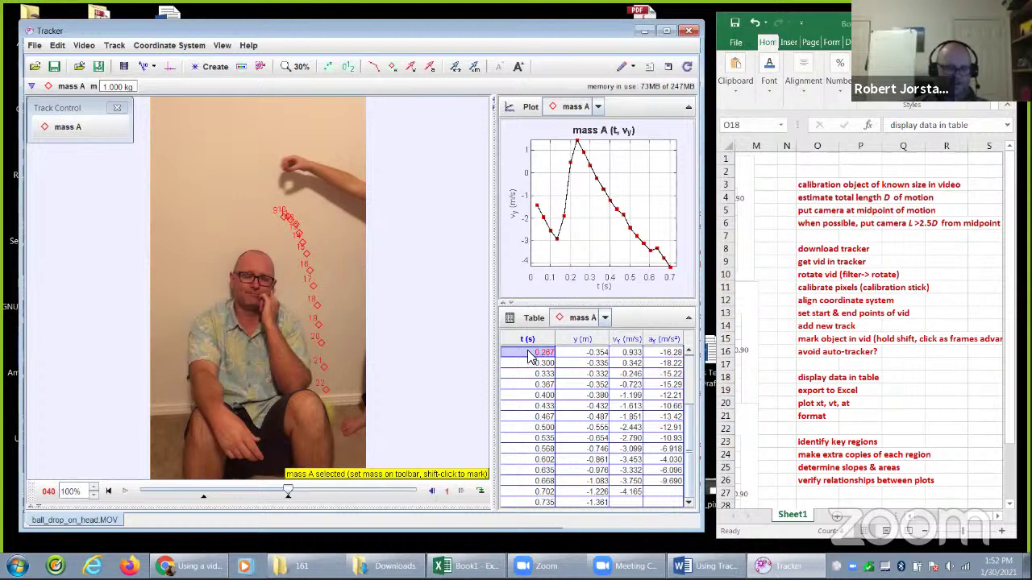
pyautogui.hotkey('ctrl', 'a')
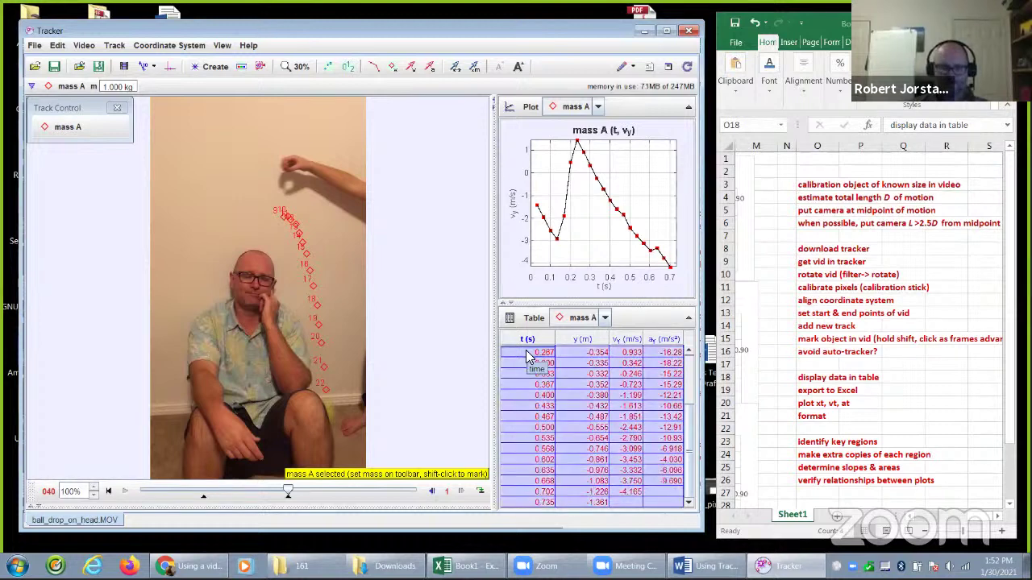
pyautogui.click(562, 393)
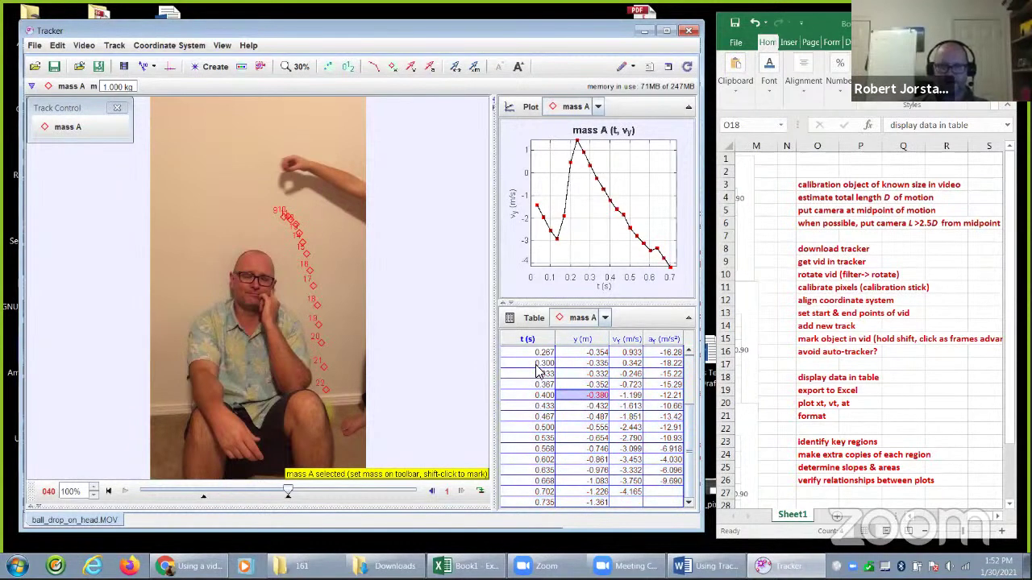
pyautogui.hotkey('ctrl', 'a')
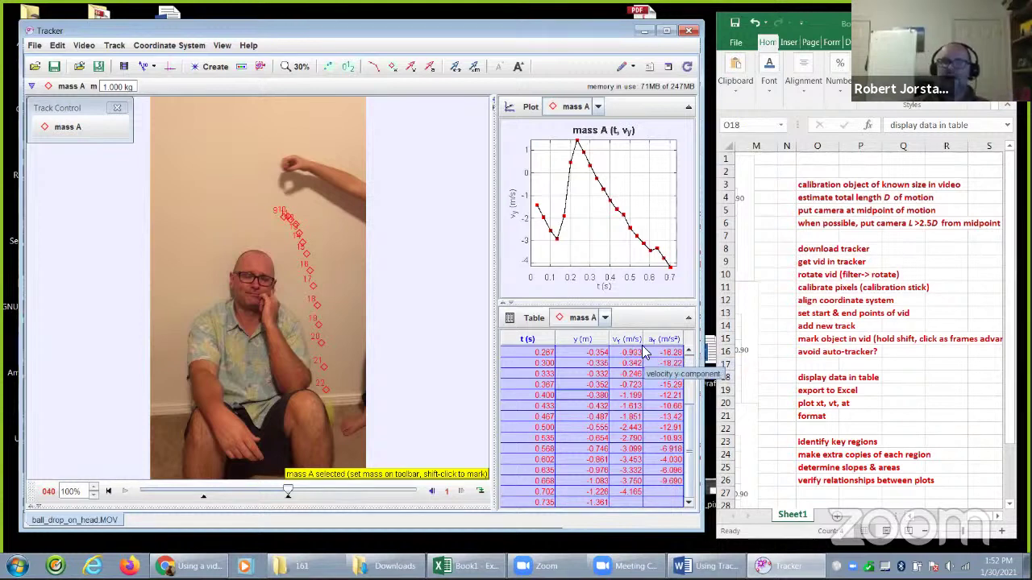
pyautogui.hotkey('alt', 'Tab')
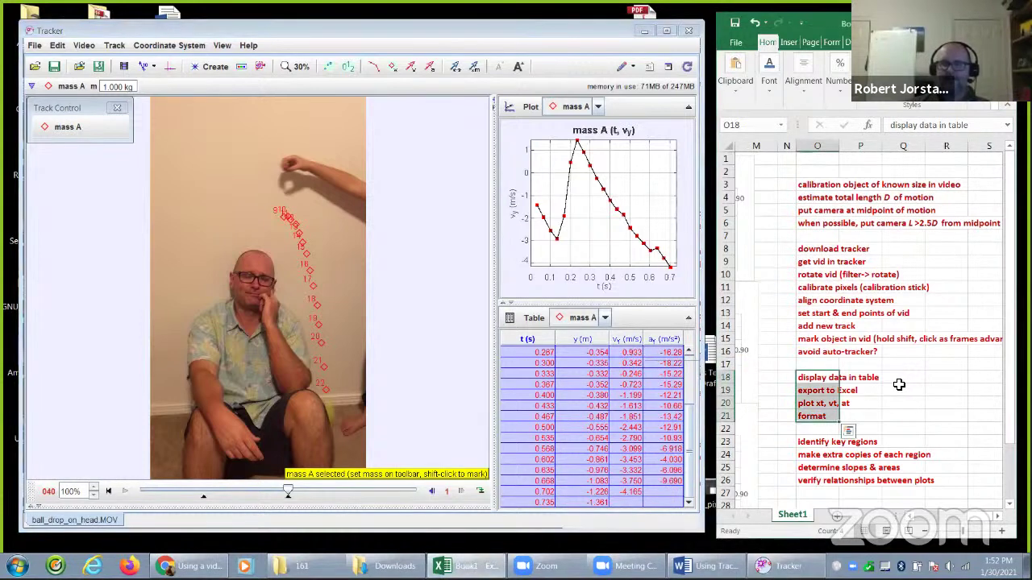
pyautogui.click(921, 517)
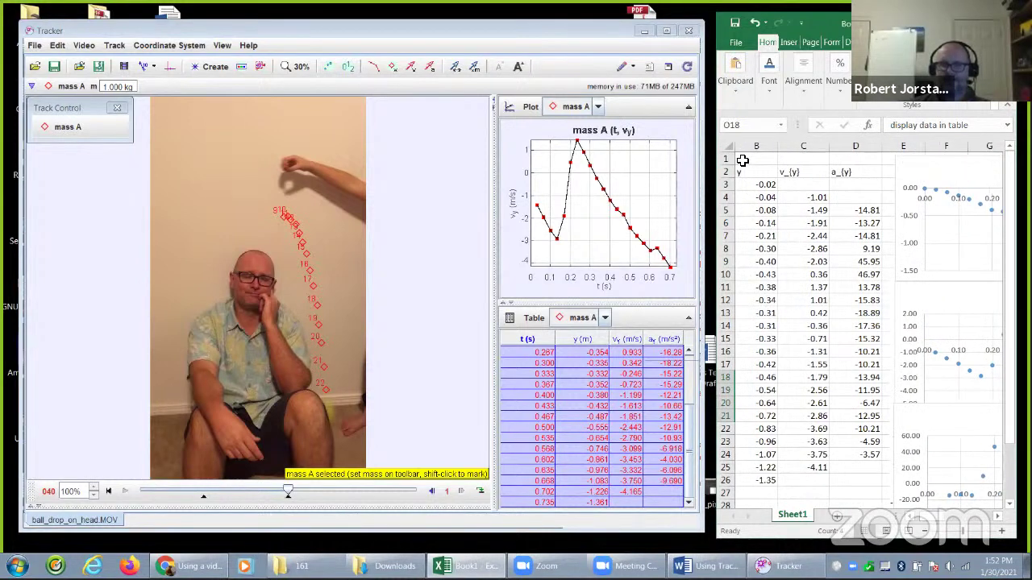
# Try to paste the copied mass A data starting at cell B2, and undo the paste
pyautogui.click(743, 160)
pyautogui.rightClick(743, 160)
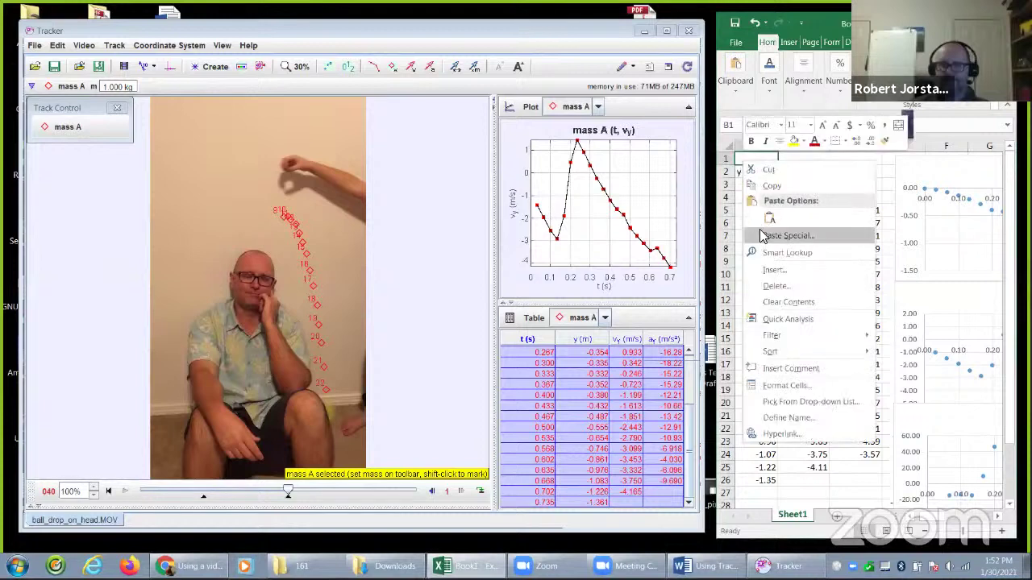
pyautogui.click(740, 173)
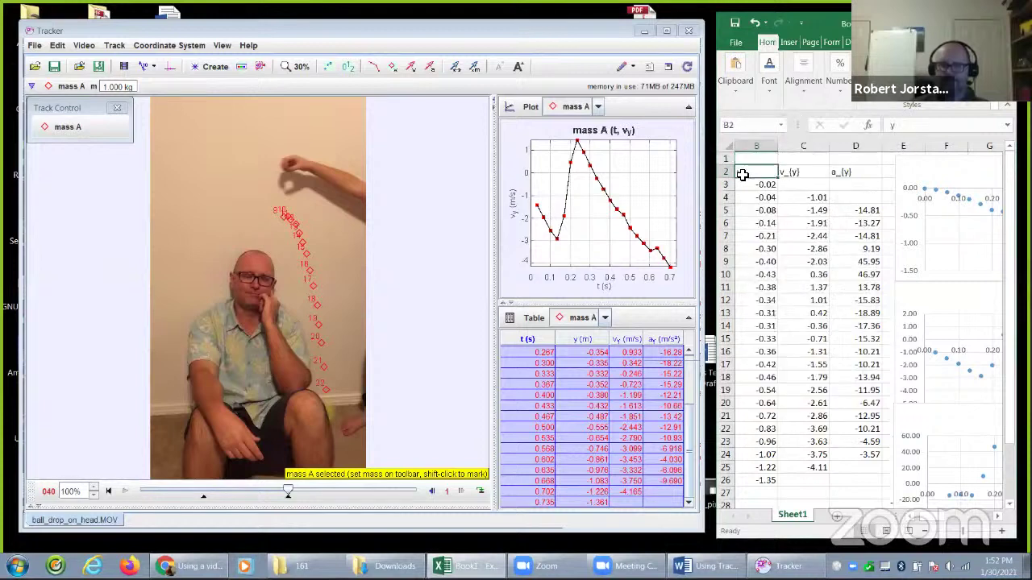
pyautogui.rightClick(743, 175)
pyautogui.click(771, 233)
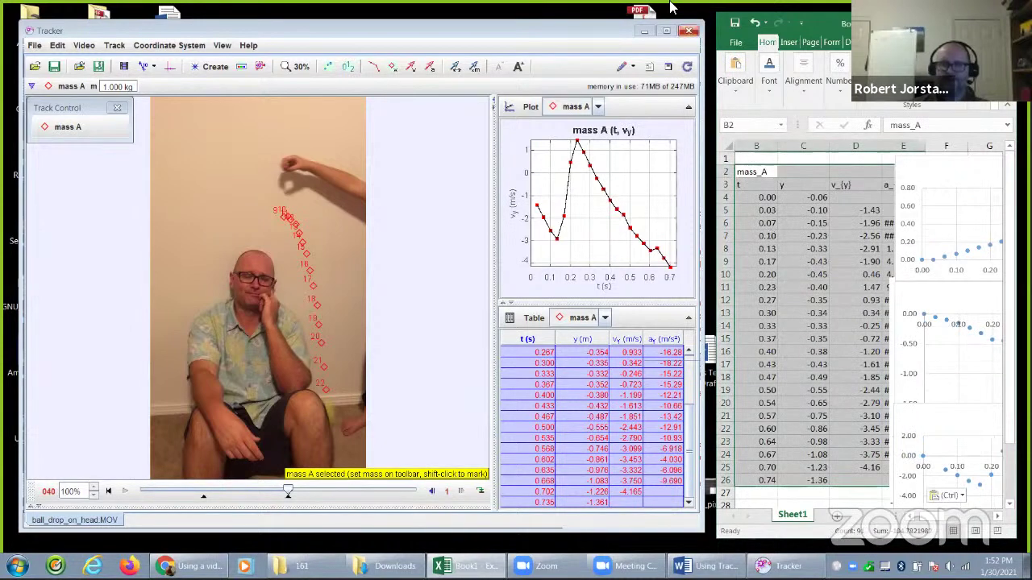
pyautogui.click(756, 28)
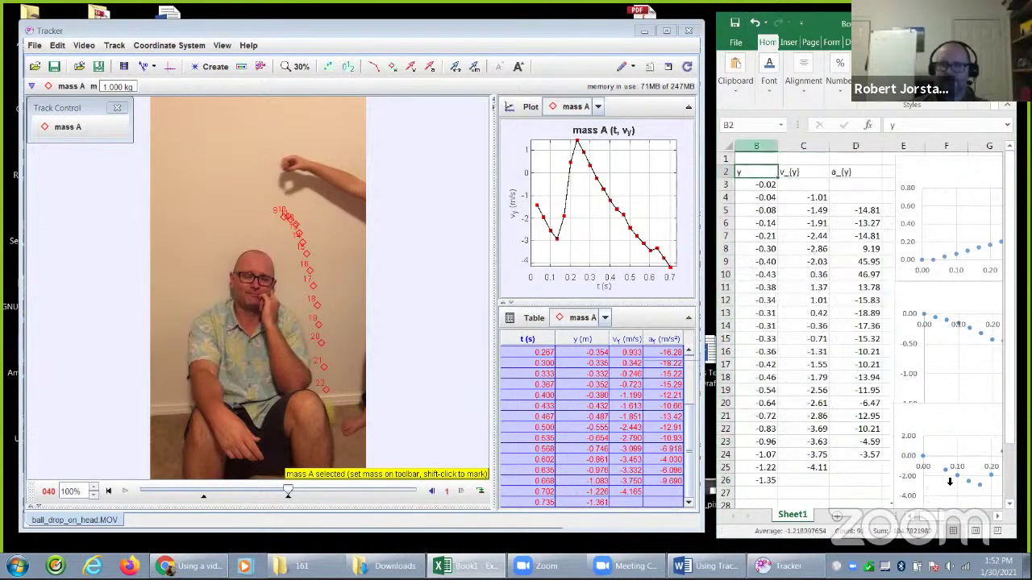
# Paste the copied mass A data over the old data starting at A1, and clear the leftover values in A26:B26
pyautogui.hscroll(-1, 909, 523)
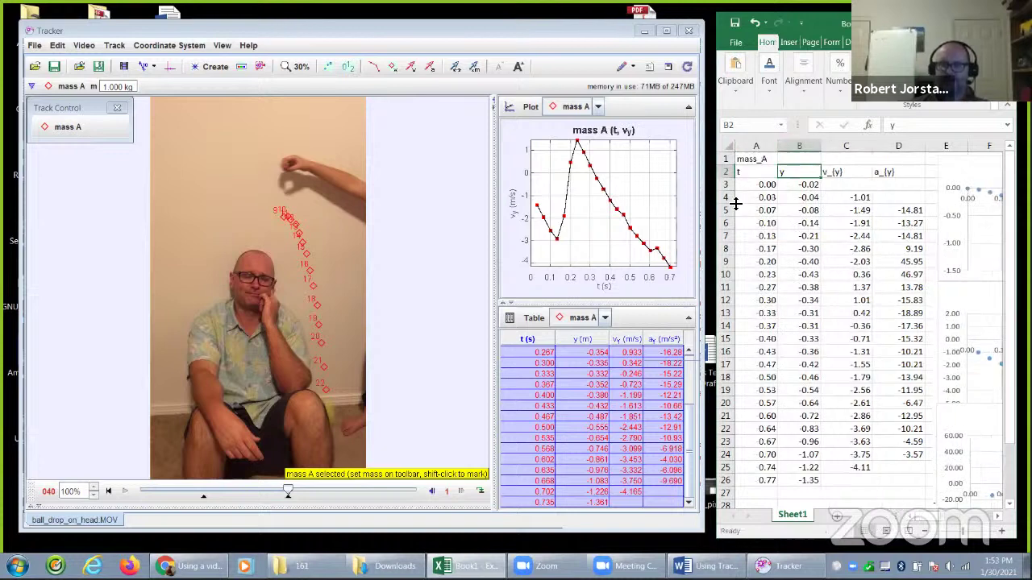
pyautogui.click(755, 157)
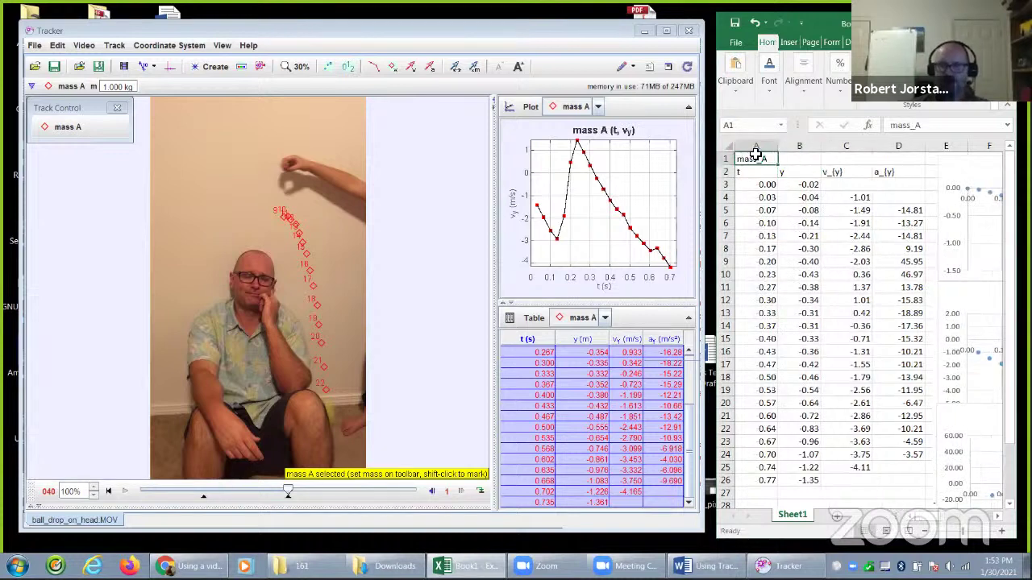
pyautogui.write('mass_A t\ty\tv_{y}\ta_{y} 0.00\t-0.06 0.03\t-0.10\t-1.43 0.07\t-0.15\t-1.96\t-15.79 0.10\t-0.23\t-2.56\t-14.77 0.13\t-0.33\t-2.91\t12.72 0.17\t-0.43\t-1.90\t47.72 0.20\t-0.45\t0.46\t47.70 0.23\t-0.40\t1.47\t9.58 0.27\t-0.35\t0.93\t-16.28 0.30\t-0.34\t0.34\t-18.22 0.33\t-0.33\t-0.25\t-15.22 0.37\t-0.35\t-0.72\t-15.29 0.40\t-0.38\t-1.20\t-12.21 0.43\t-0.43\t-1.61\t-10.66 0.47\t-0.49\t-1.85\t-13.42 0.50\t-0.55\t-2.44\t-12.91 0.54\t-0.65\t-2.79\t-10.93 0.57\t-0.75\t-3.10\t-6.92 0.60\t-0.86\t-3.45\t-4.03 0.64\t-0.98\t-3.33\t-6.10 0.67\t-1.08\t-3.75\t-9.69 0.70\t-1.23\t-4.16 0.74\t-1.36')
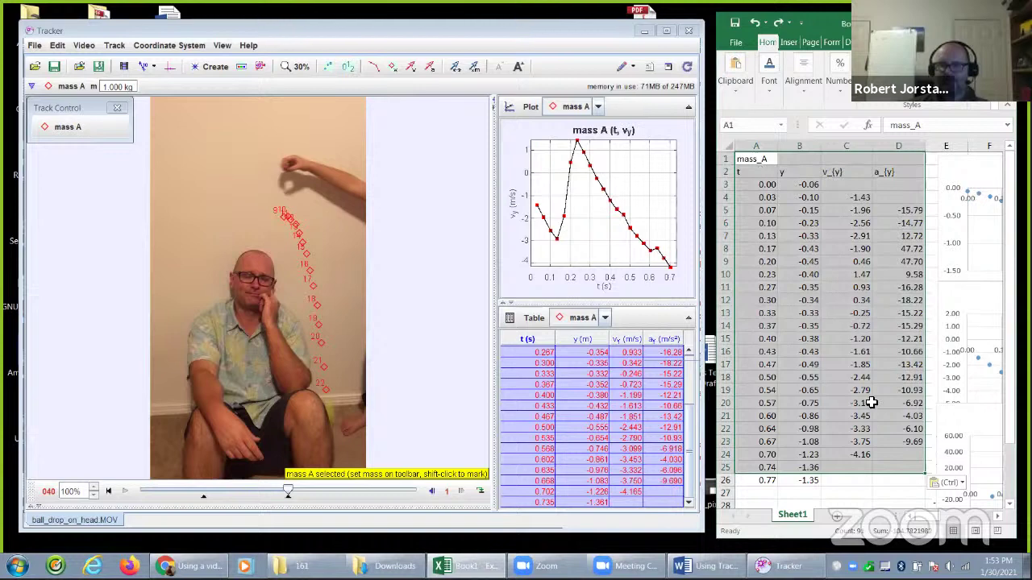
pyautogui.click(851, 469)
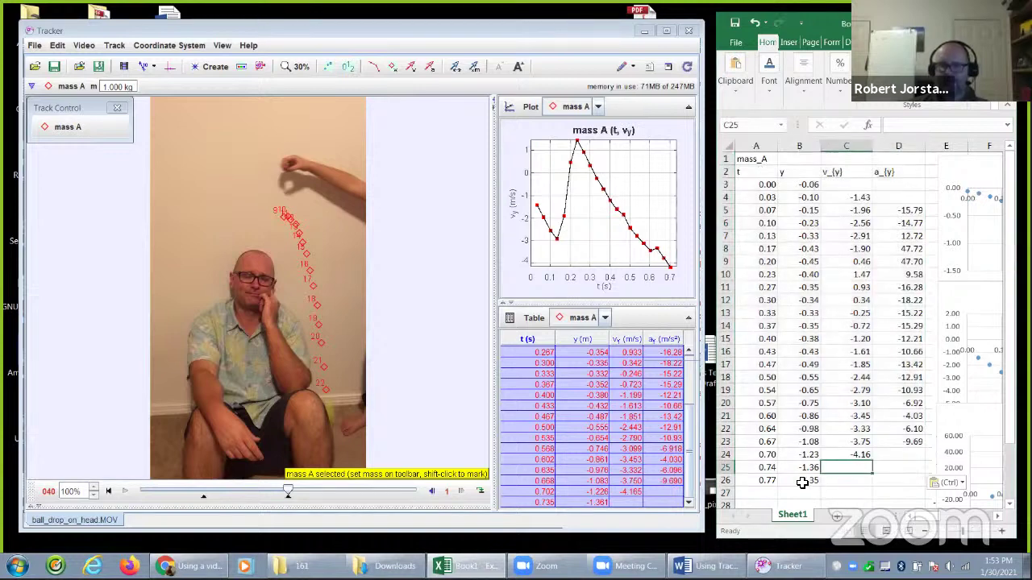
pyautogui.moveTo(802, 480); pyautogui.dragTo(786, 481)
pyautogui.press('Delete')
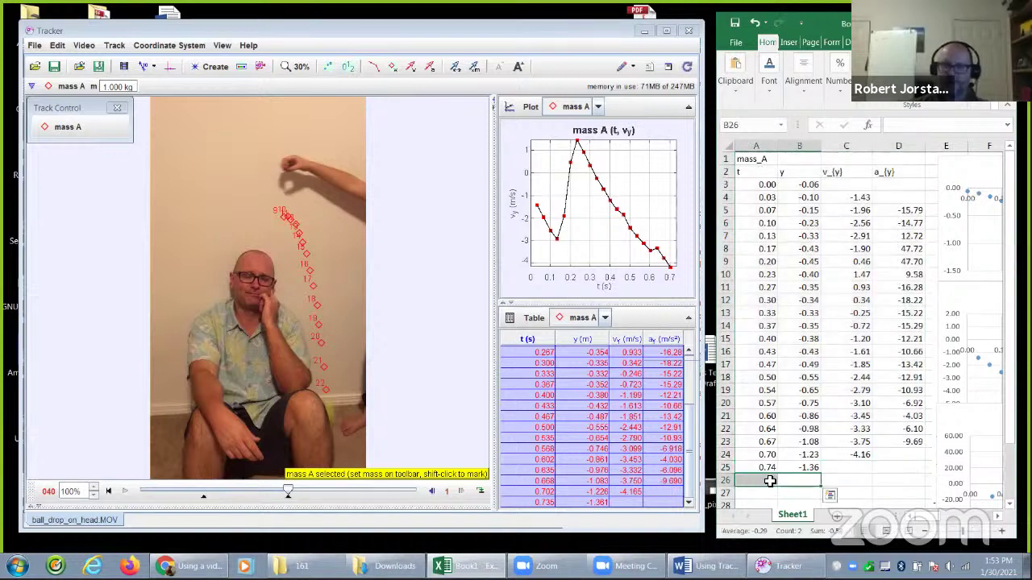
pyautogui.click(861, 469)
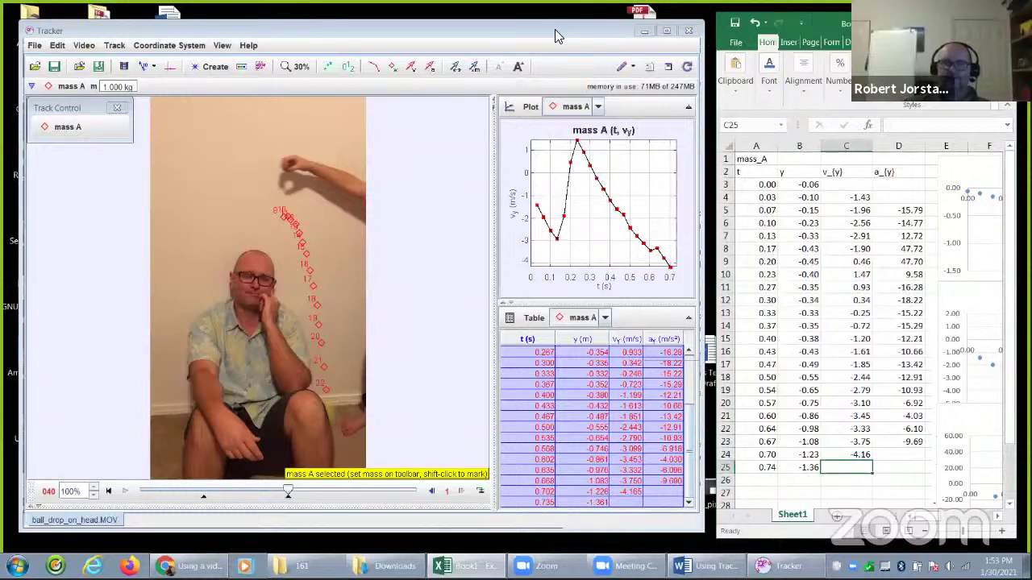
# Minimise the Tracker window and maximise the Excel workbook
pyautogui.moveTo(623, 36); pyautogui.dragTo(593, 42)
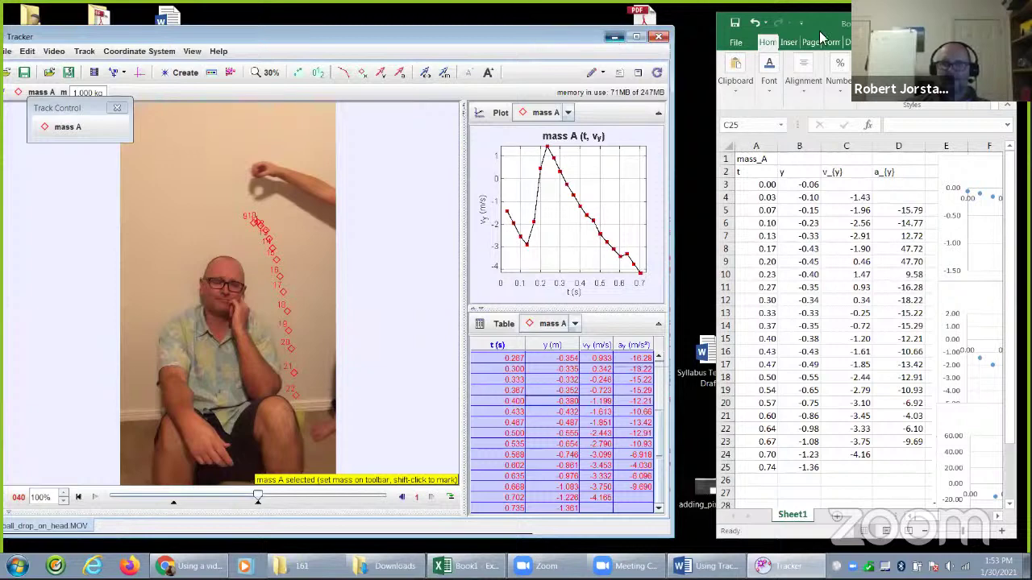
pyautogui.click(612, 38)
pyautogui.click(972, 23)
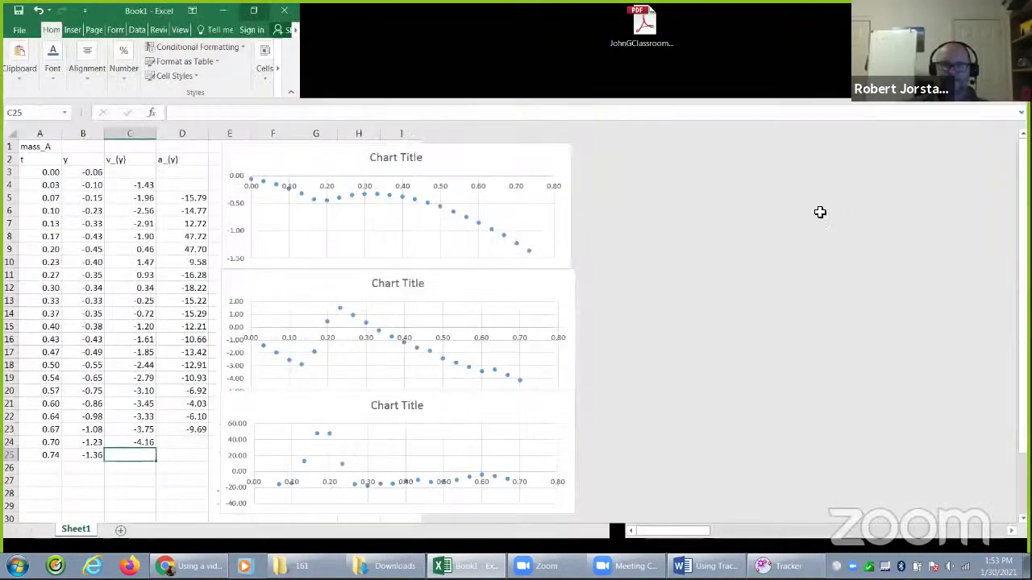
pyautogui.click(910, 353)
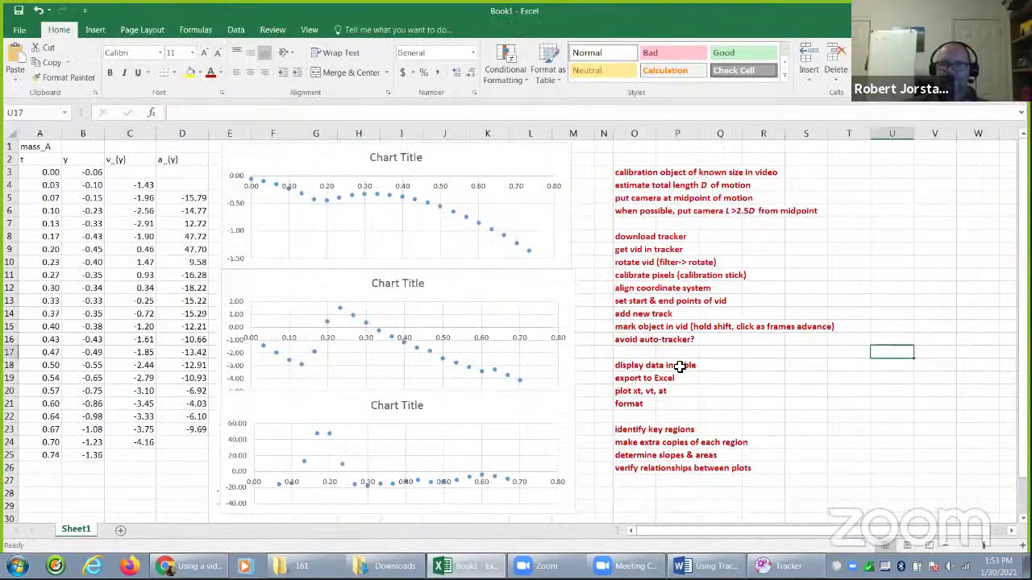
# Highlight the checklist items in O18:O20, and examine the t and y data in A3:B25 and the three charts' source columns
pyautogui.click(633, 365)
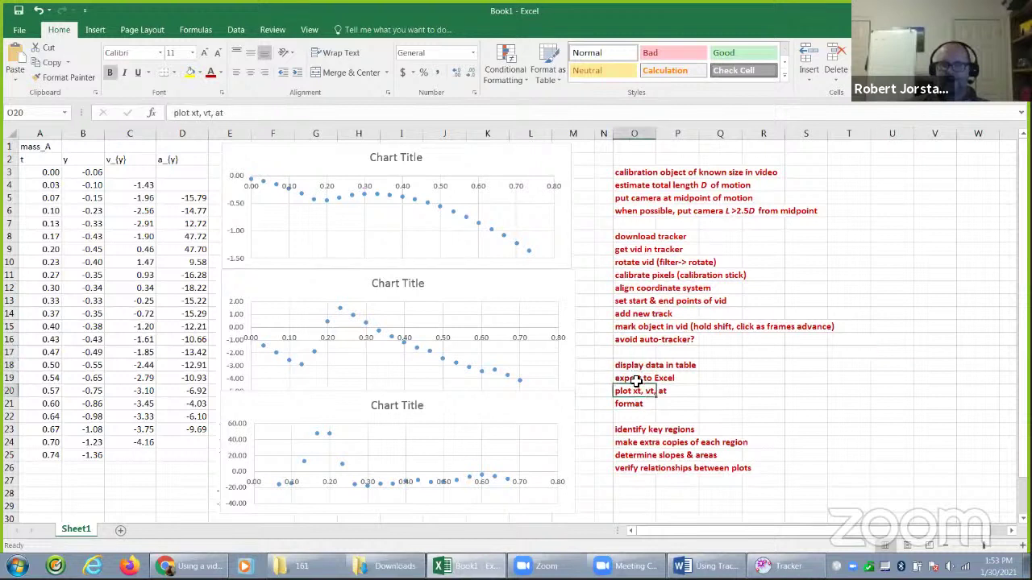
pyautogui.moveTo(626, 360); pyautogui.dragTo(645, 392)
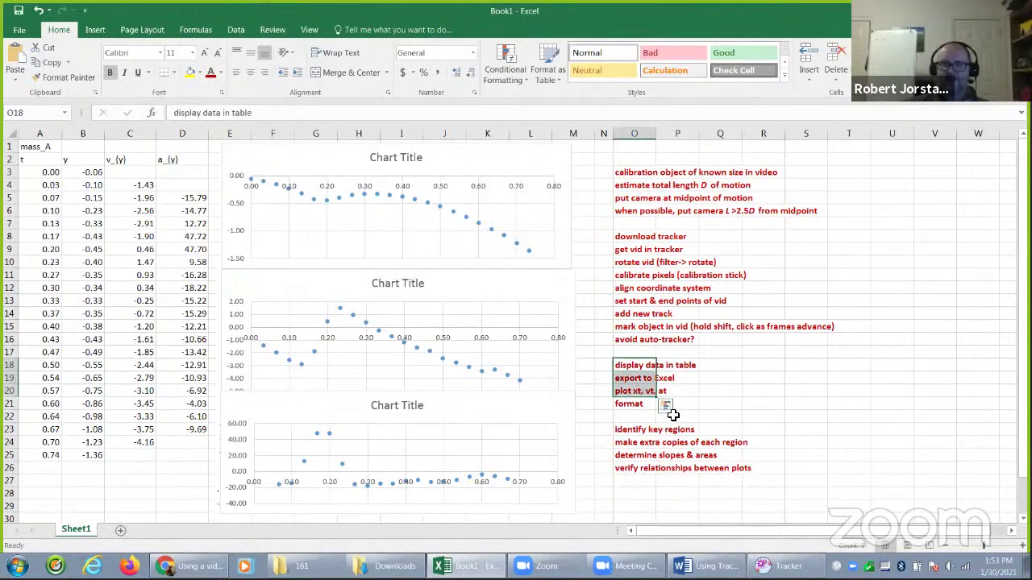
pyautogui.click(140, 223)
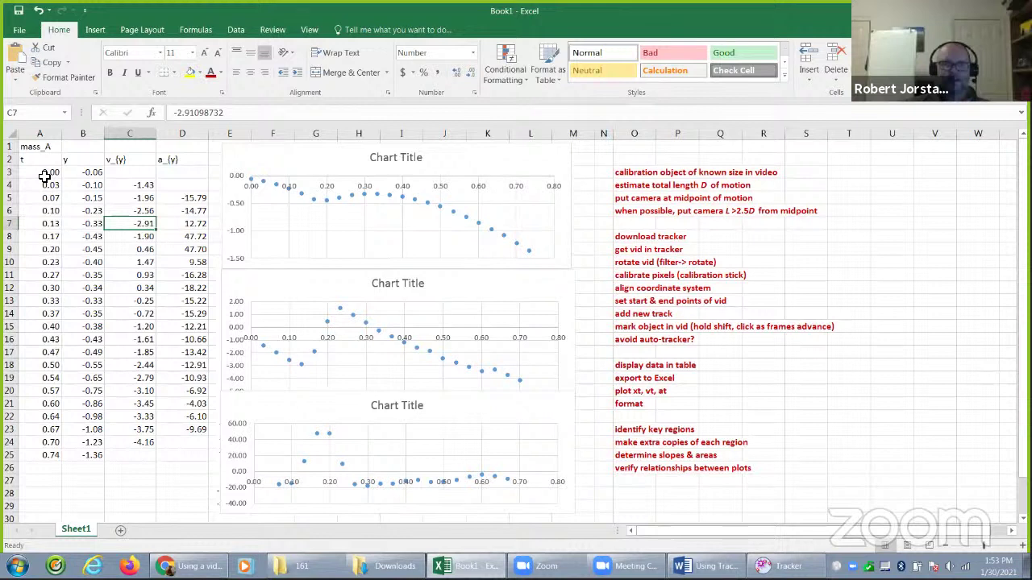
pyautogui.moveTo(48, 173); pyautogui.dragTo(94, 458)
pyautogui.click(437, 166)
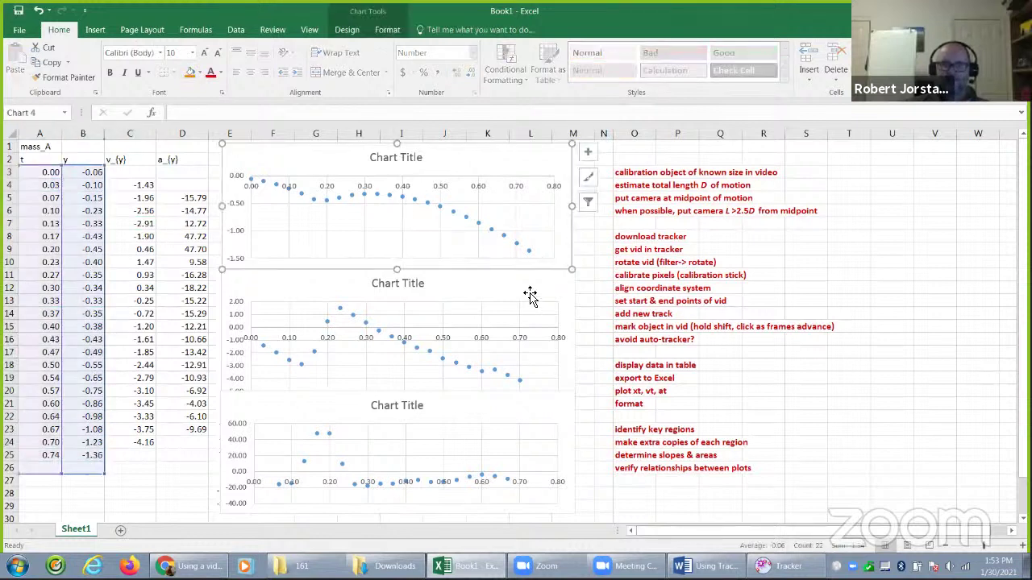
pyautogui.click(554, 373)
pyautogui.click(555, 414)
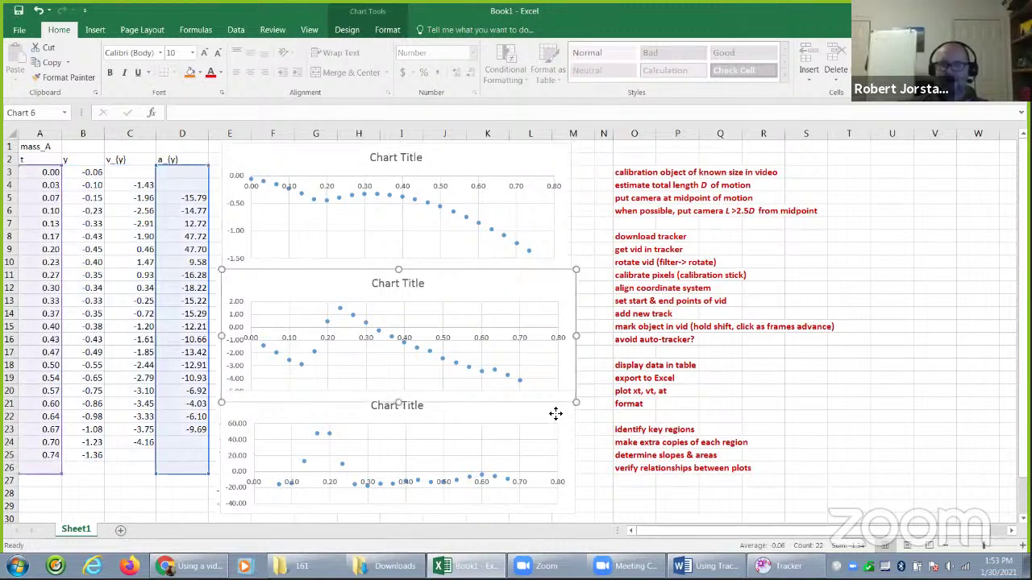
# Delete the three unformatted "Chart Title" charts that cover the formatted y, vy and ay plots
pyautogui.click(541, 167)
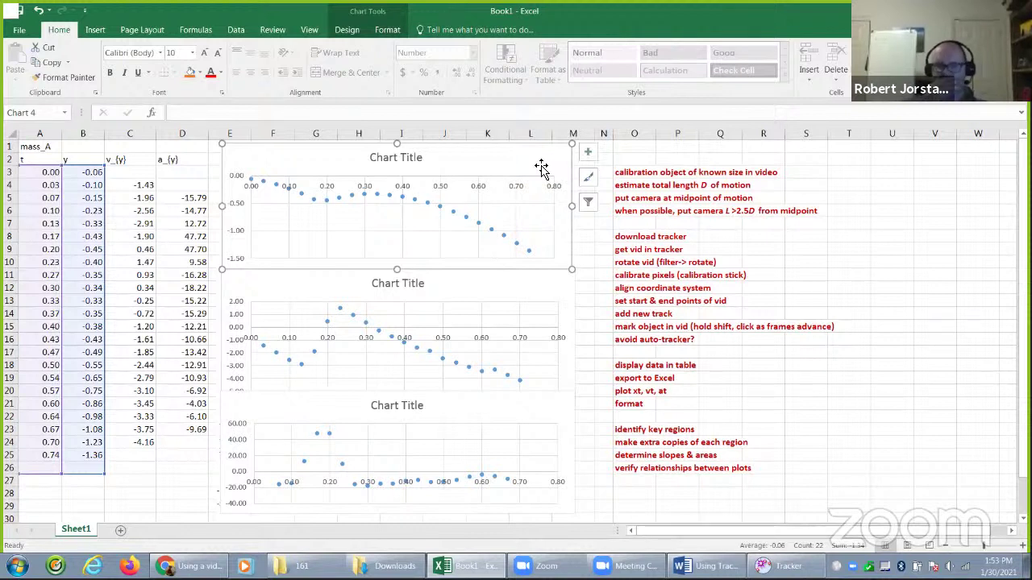
pyautogui.press('Delete')
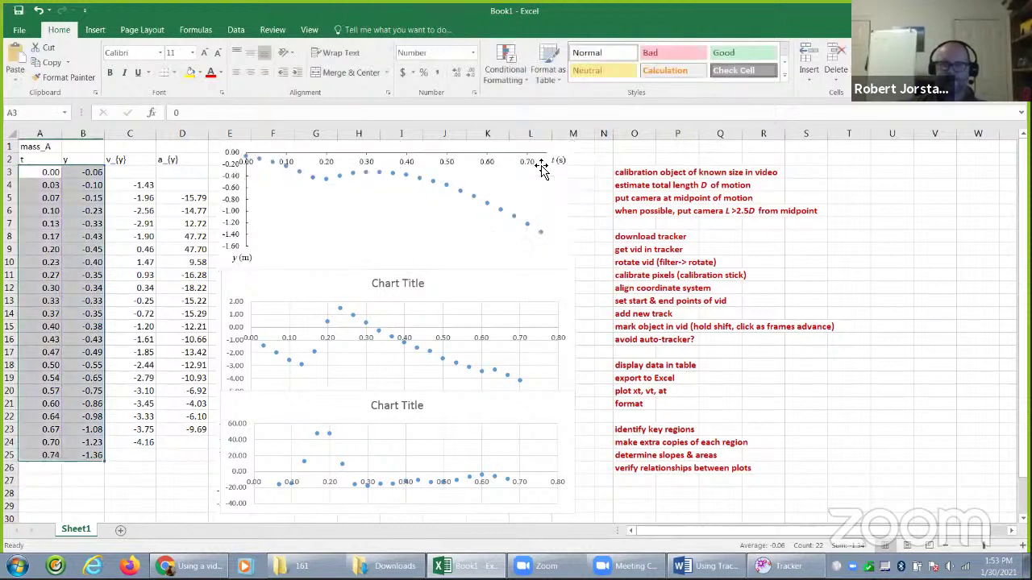
pyautogui.click(572, 280)
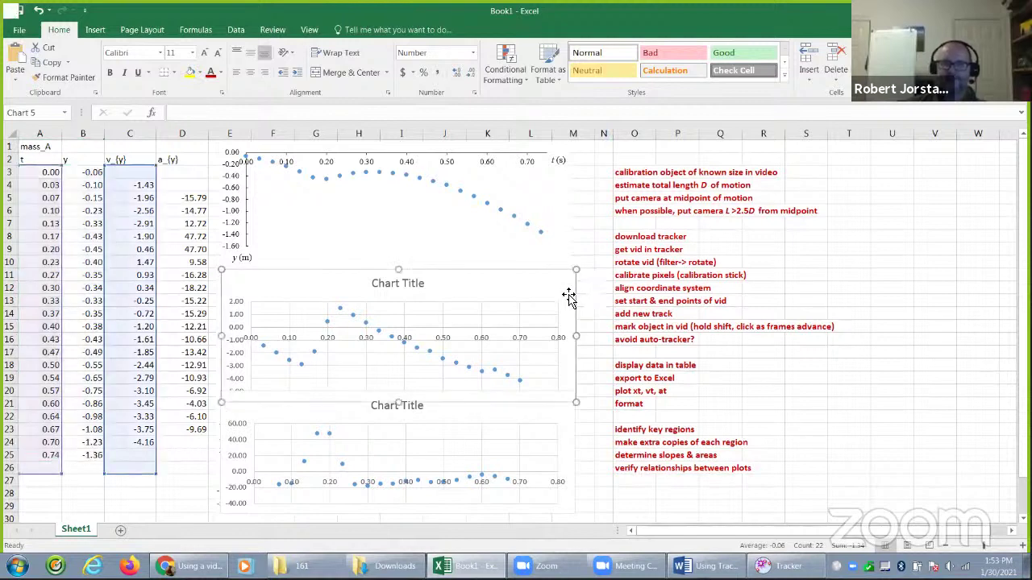
pyautogui.hotkey('ctrl', 'v')
pyautogui.click(571, 408)
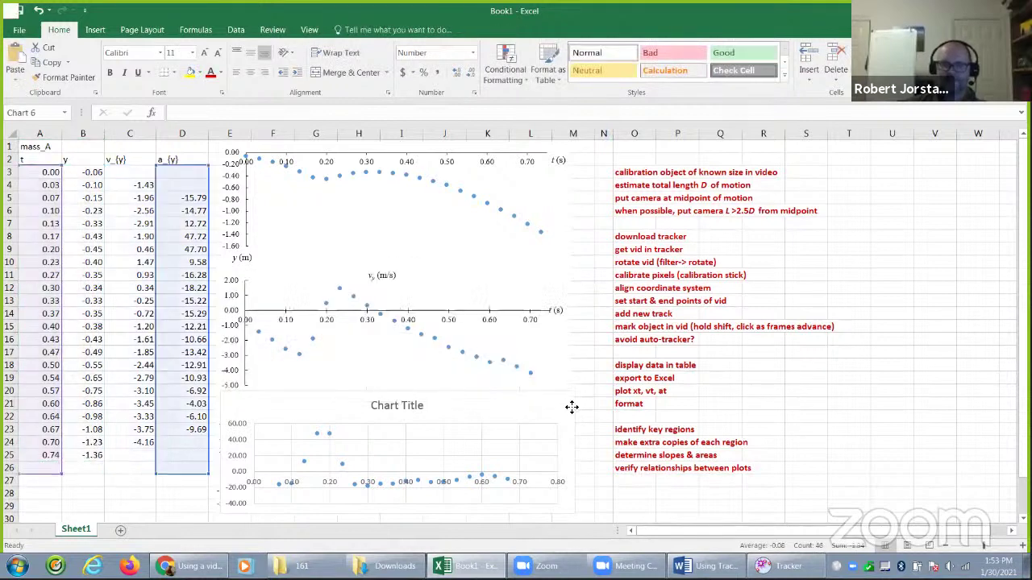
pyautogui.hotkey('ctrl', 'v')
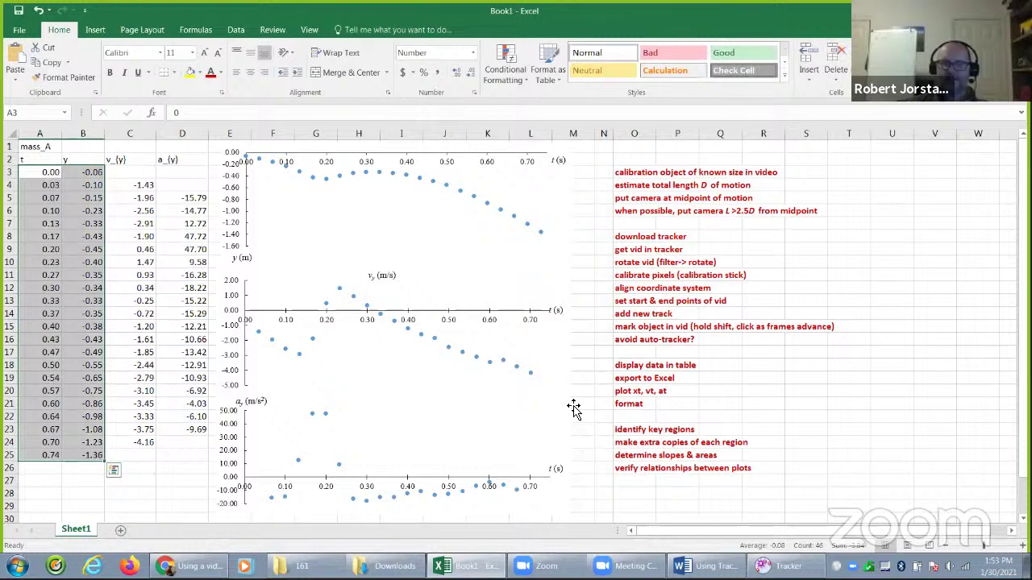
# Shift the formatted ay chart slightly to the right, and select the y and vy charts to examine their source data
pyautogui.click(572, 408)
pyautogui.moveTo(572, 408); pyautogui.dragTo(577, 409)
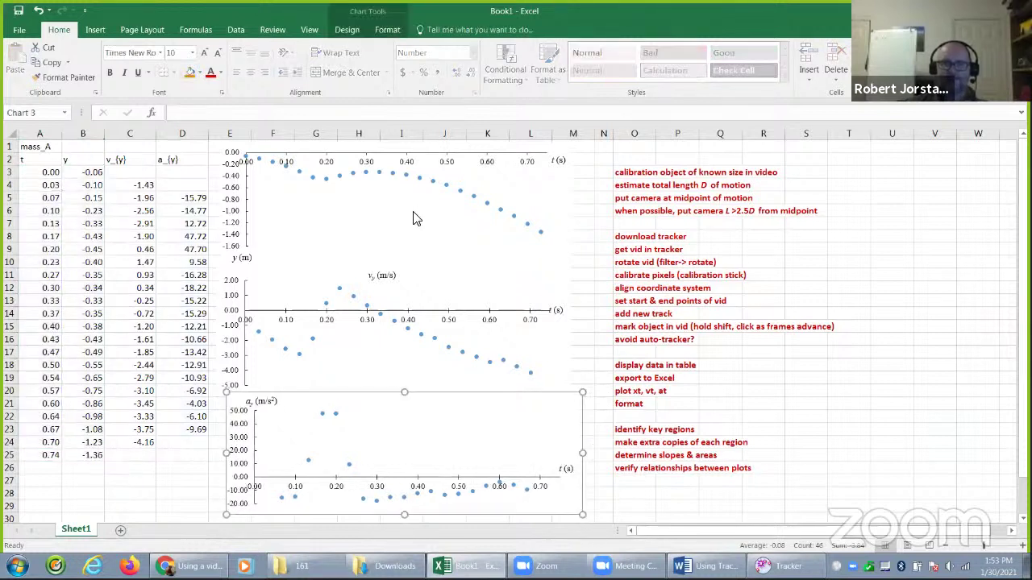
pyautogui.click(415, 214)
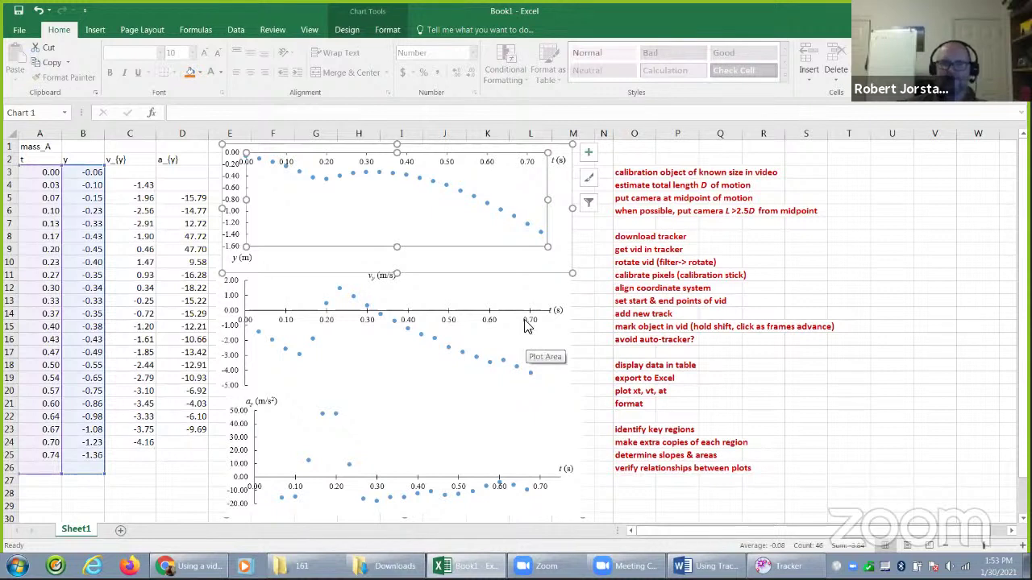
pyautogui.click(520, 289)
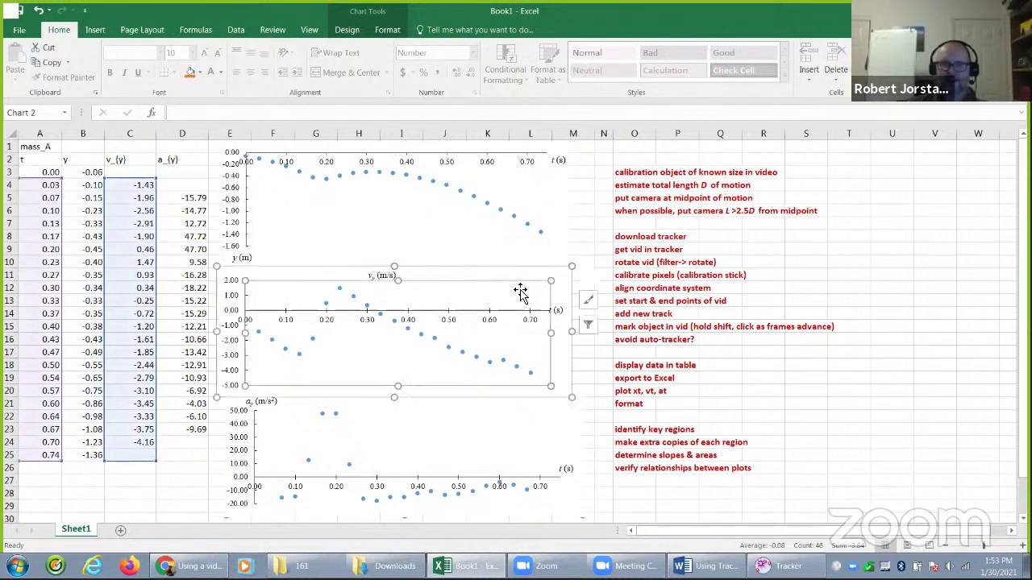
pyautogui.click(522, 442)
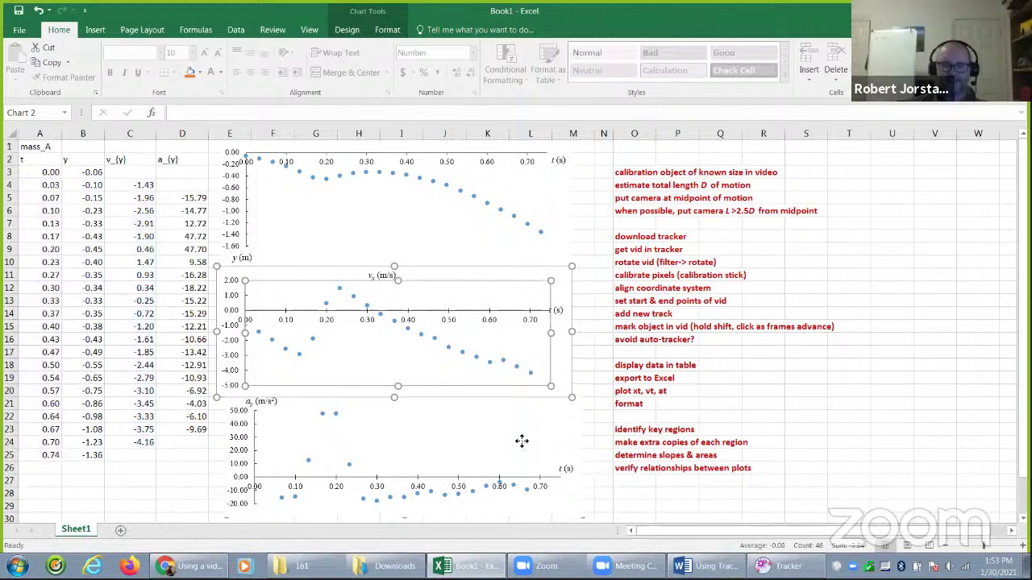
# Select the y, vy and ay charts in turn to examine their source data, ending on the "plot xt, vt, at" checklist item in O20
pyautogui.click(522, 442)
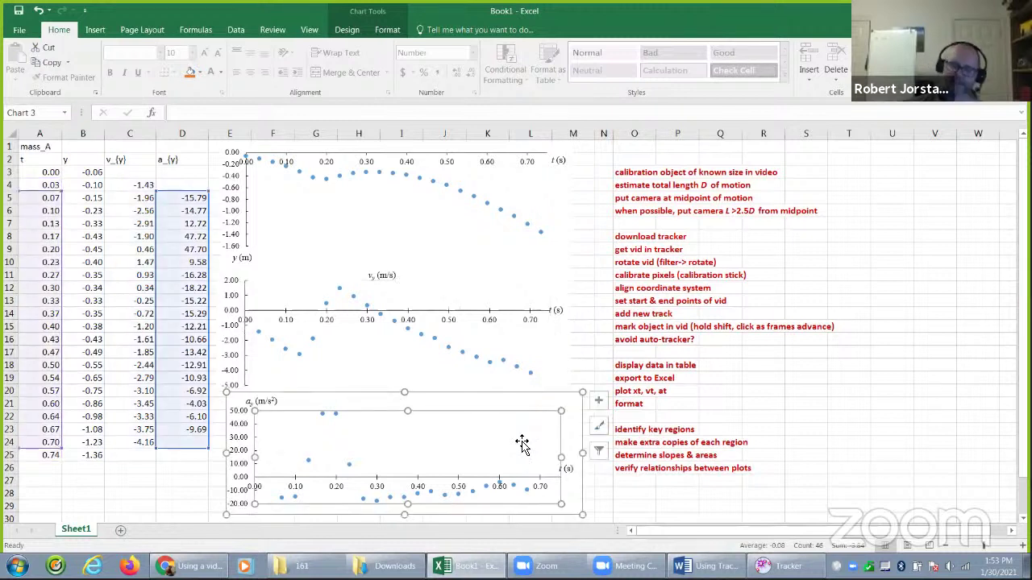
pyautogui.click(410, 225)
pyautogui.click(549, 362)
pyautogui.click(569, 443)
pyautogui.click(630, 393)
pyautogui.click(631, 391)
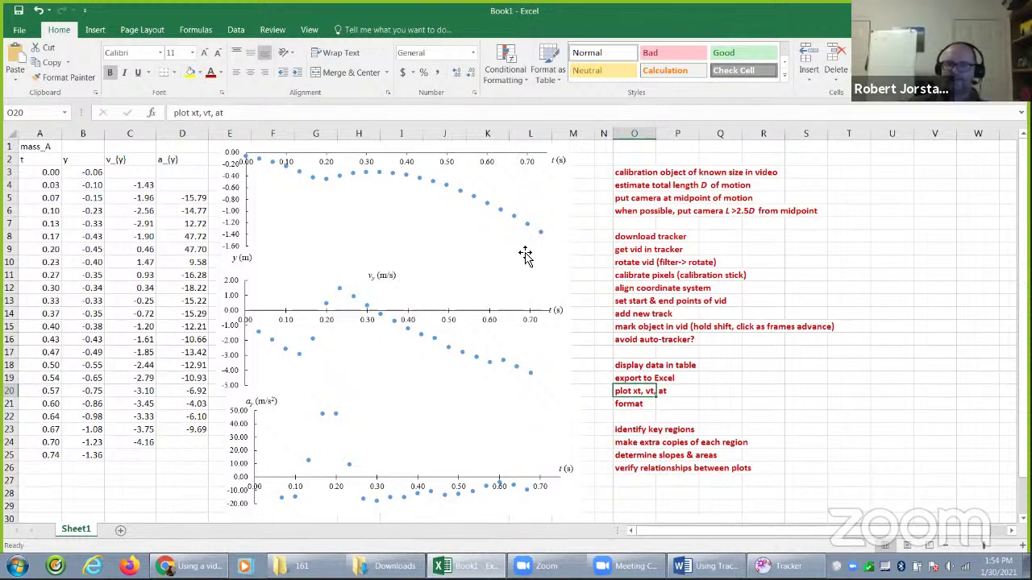
# Go through the remaining checklist items from the format entry in row 21 to "verify relationships between plots" in O26
pyautogui.click(687, 406)
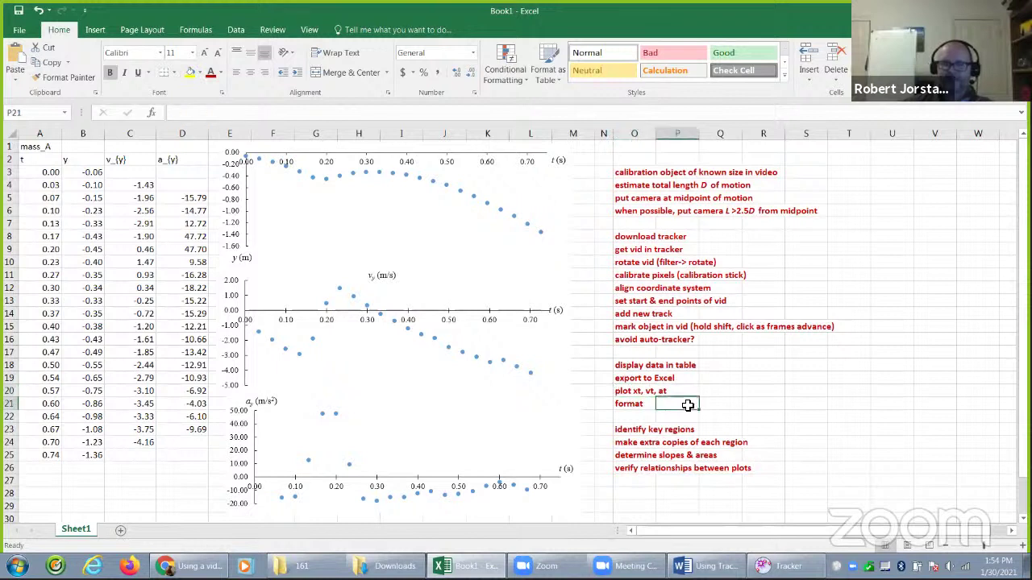
pyautogui.click(638, 431)
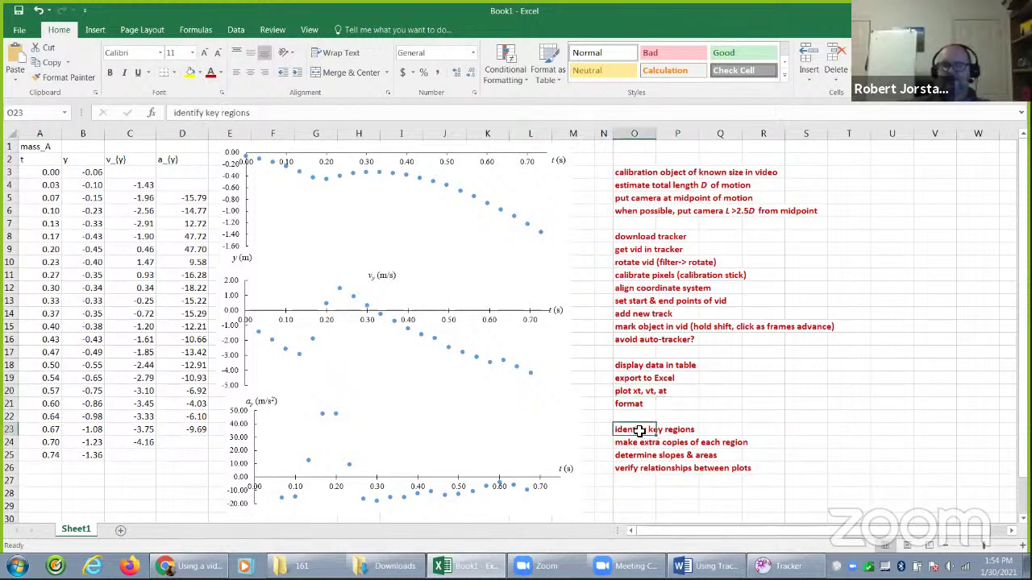
pyautogui.click(633, 442)
pyautogui.click(638, 457)
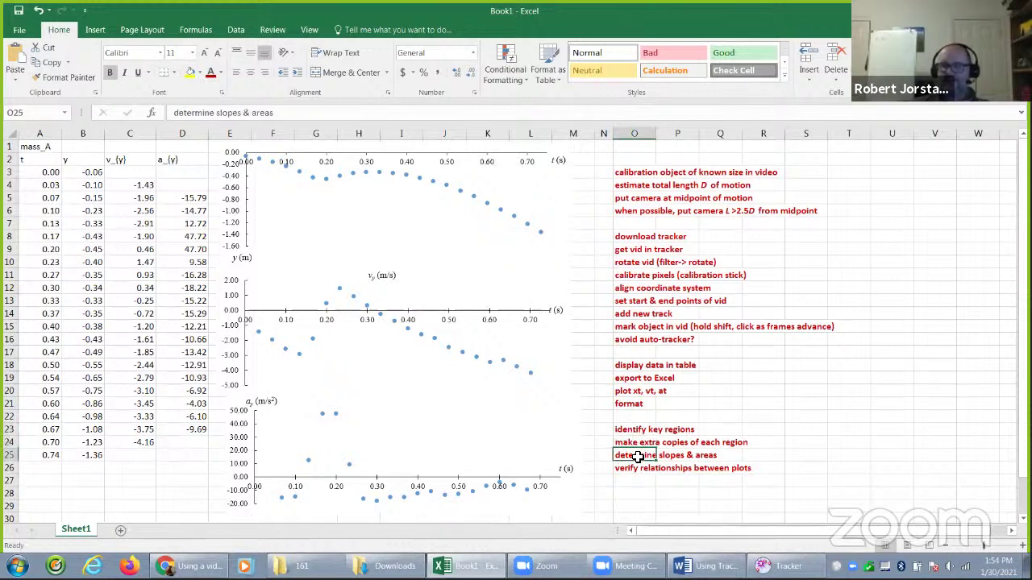
pyautogui.click(642, 470)
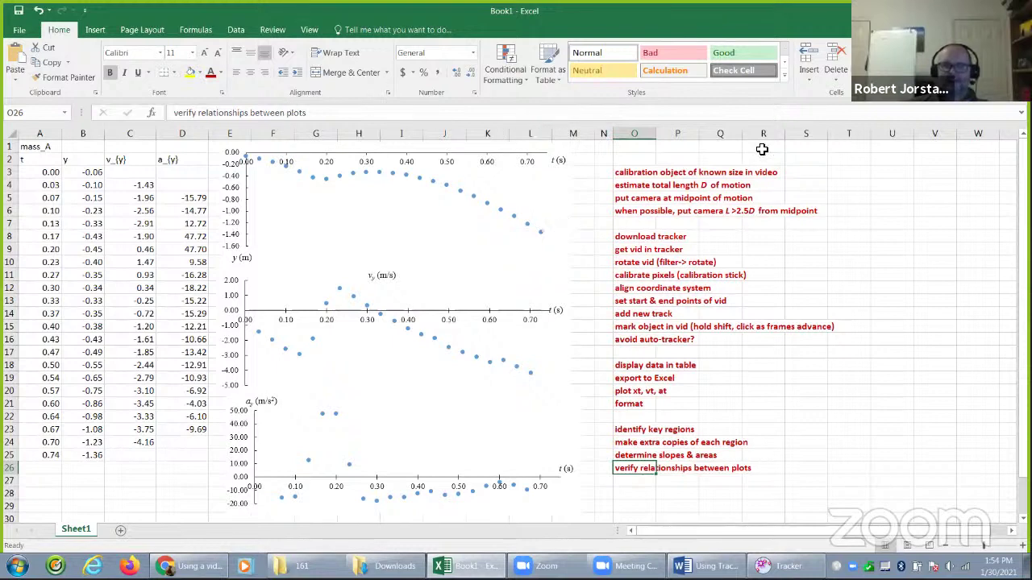
# Restore the Excel workbook to a smaller window showing the charts, select the vy chart, and bring up Tracker beside it
pyautogui.press('super+Down')
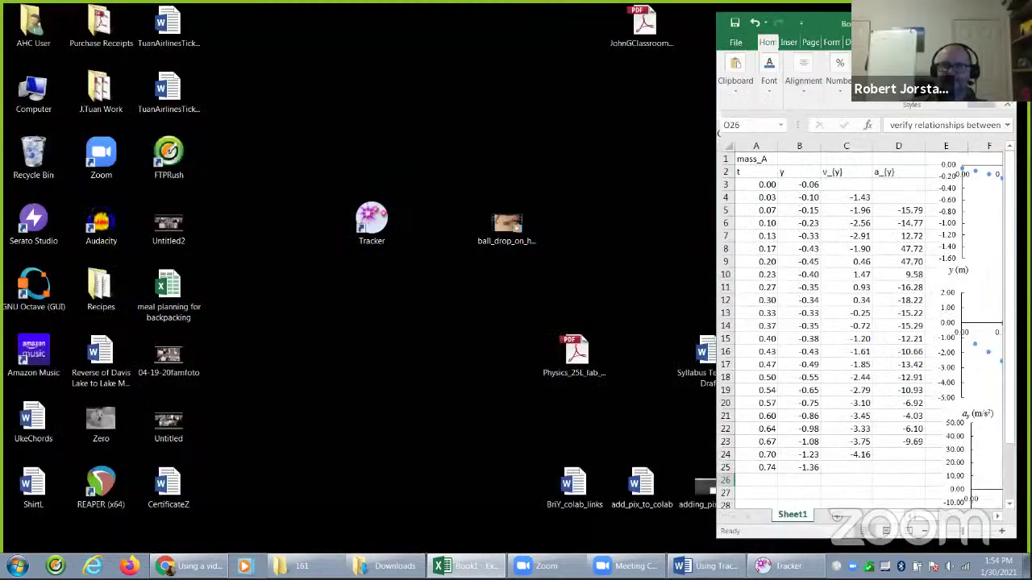
pyautogui.click(997, 520)
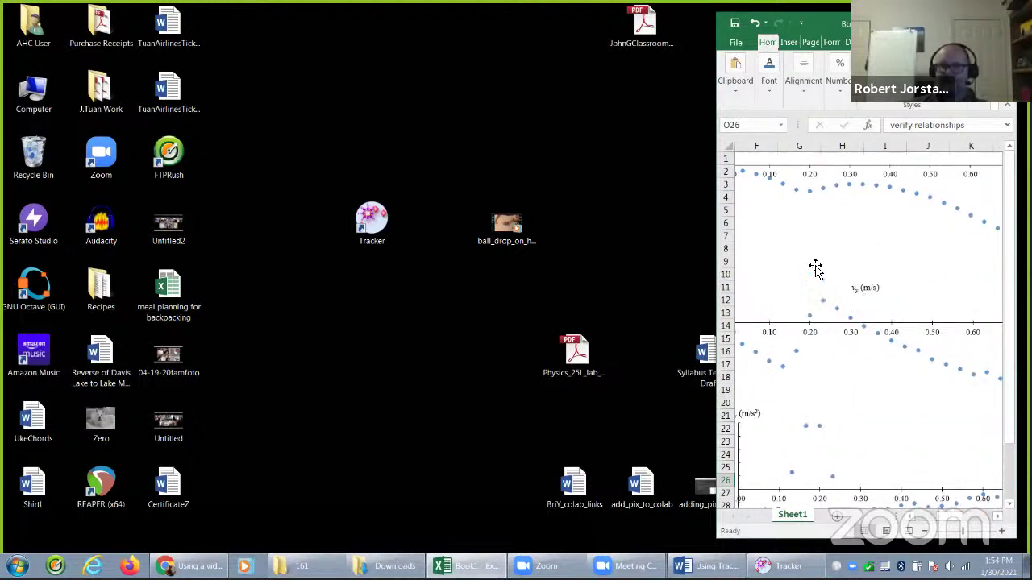
pyautogui.click(813, 238)
pyautogui.click(882, 361)
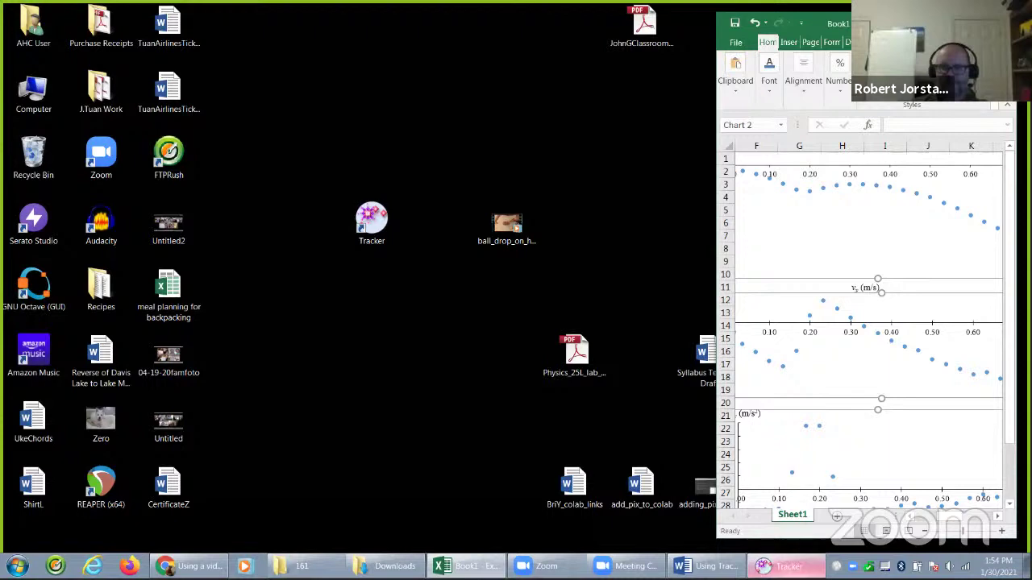
pyautogui.click(789, 566)
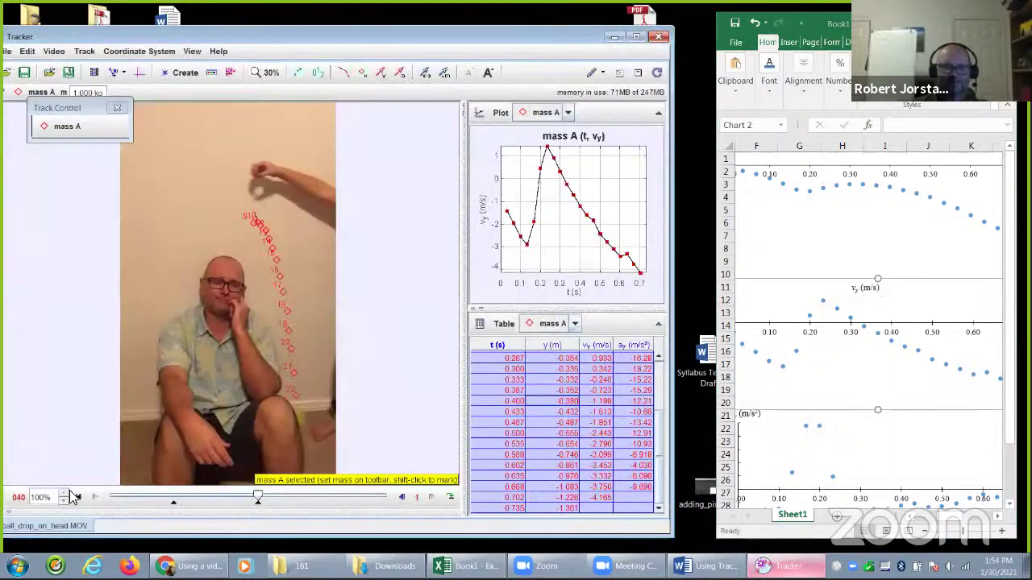
# Return the video to its start frame and review the vertical-axis variables available for Tracker's mass A plot
pyautogui.click(486, 228)
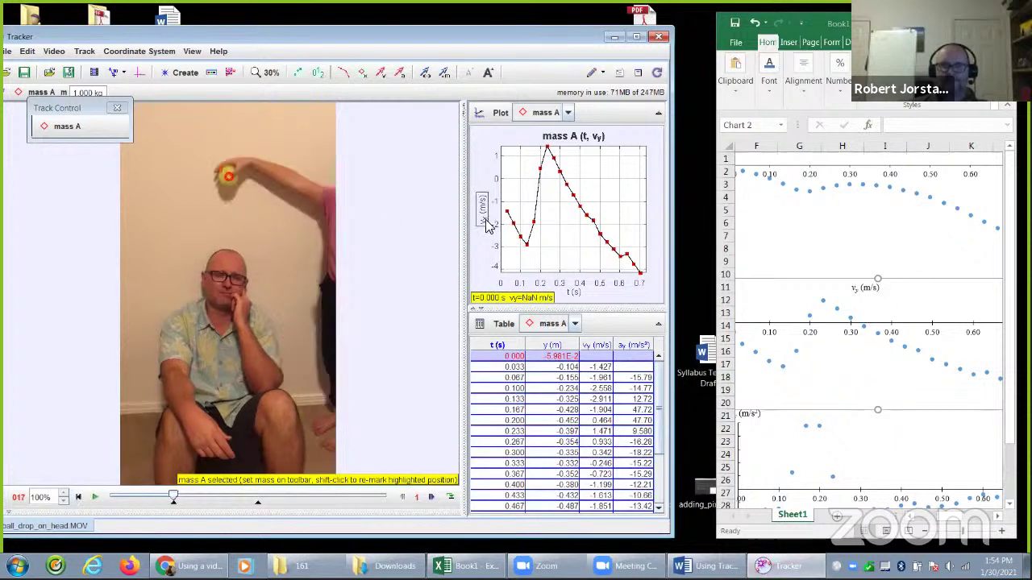
pyautogui.click(484, 222)
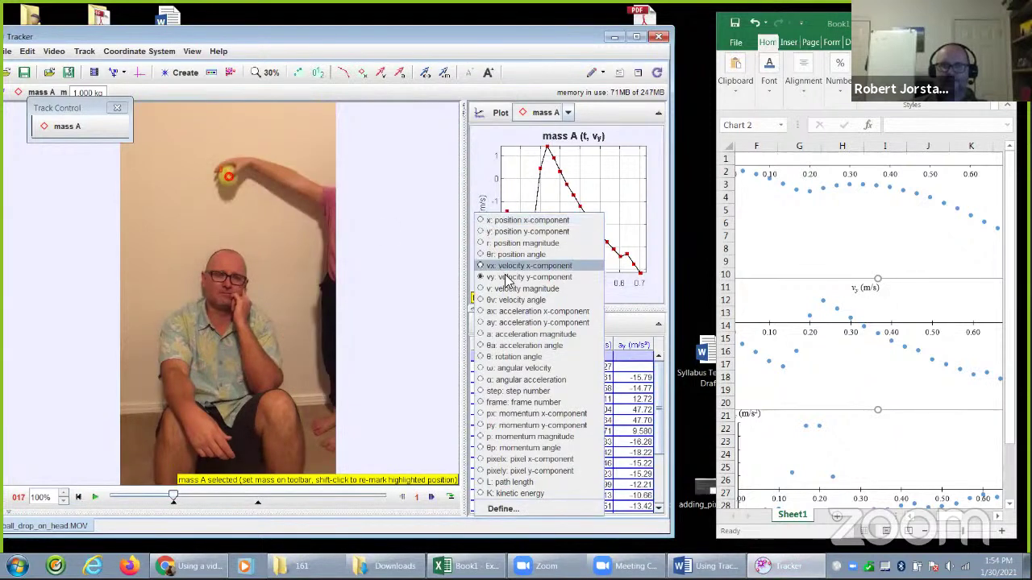
pyautogui.click(488, 190)
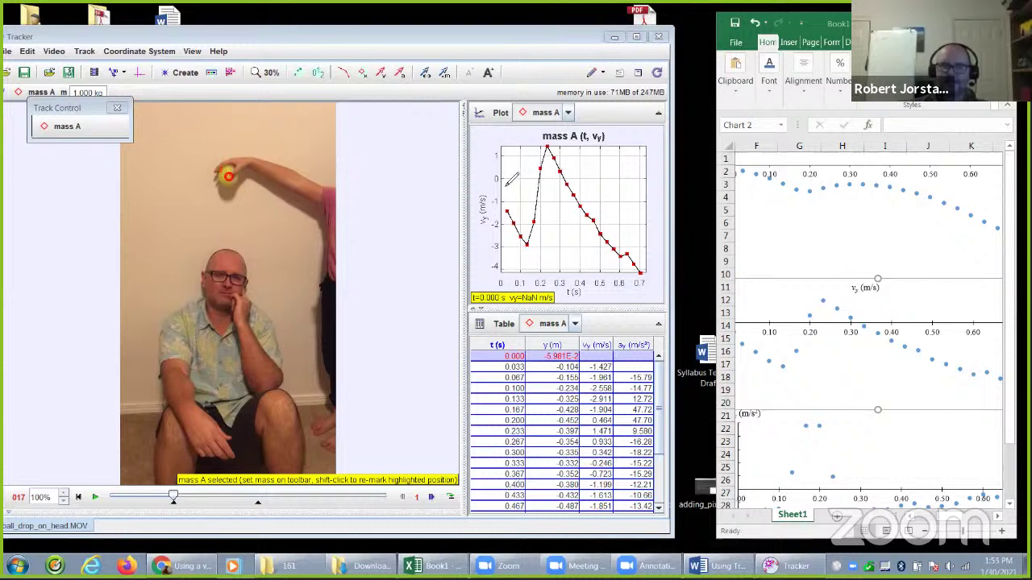
# Annotate the zero-velocity line in pink across Tracker's vy plot and the Excel vy chart, and erase both marks
pyautogui.moveTo(515, 180); pyautogui.dragTo(656, 177)
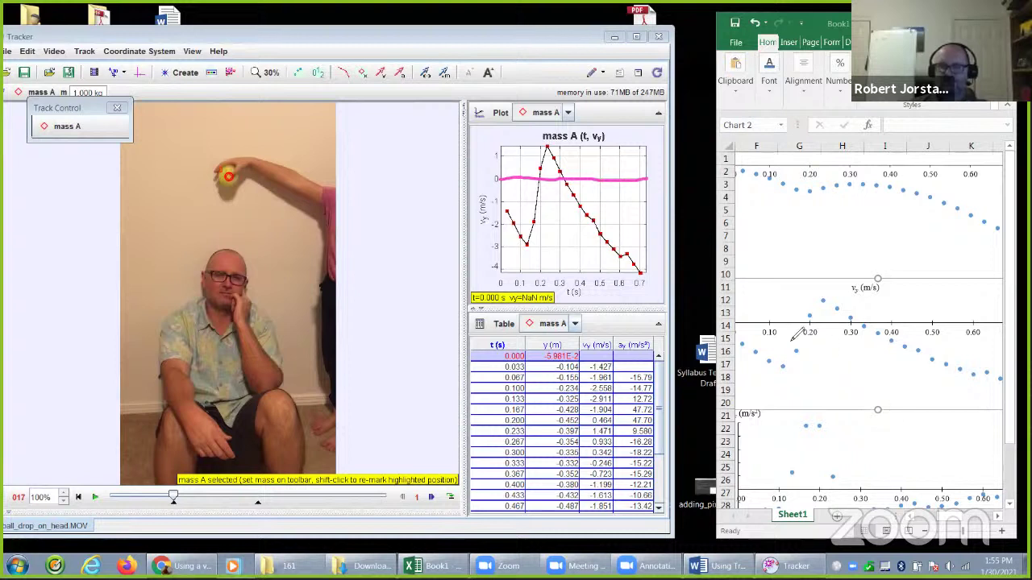
pyautogui.moveTo(743, 323); pyautogui.dragTo(1005, 326)
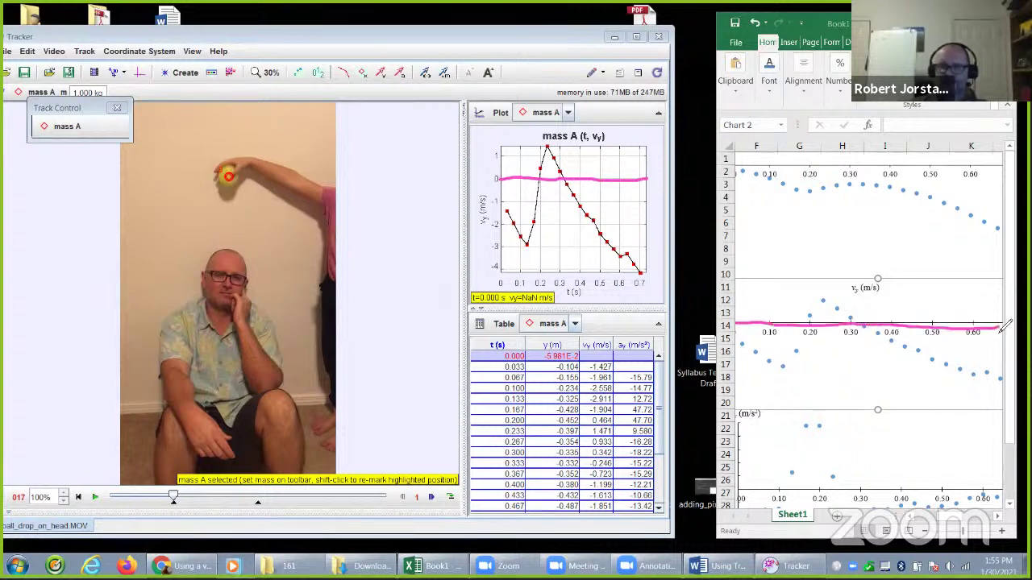
pyautogui.moveTo(577, 123)
pyautogui.mouseDown()
pyautogui.moveTo(485, 241)
pyautogui.moveTo(619, 120)
pyautogui.moveTo(633, 154)
pyautogui.mouseUp()
pyautogui.moveTo(763, 275)
pyautogui.mouseDown()
pyautogui.moveTo(752, 276)
pyautogui.moveTo(913, 438)
pyautogui.moveTo(894, 279)
pyautogui.moveTo(770, 290)
pyautogui.mouseUp()
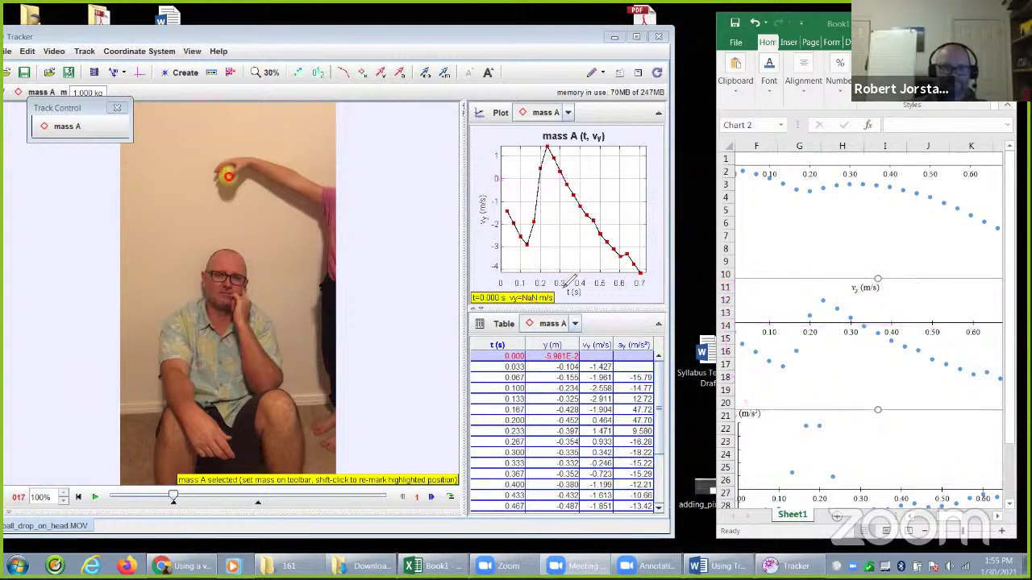
# Play the tracked ball video through to its end frame to compare the motion with the vy plots
pyautogui.press('space')
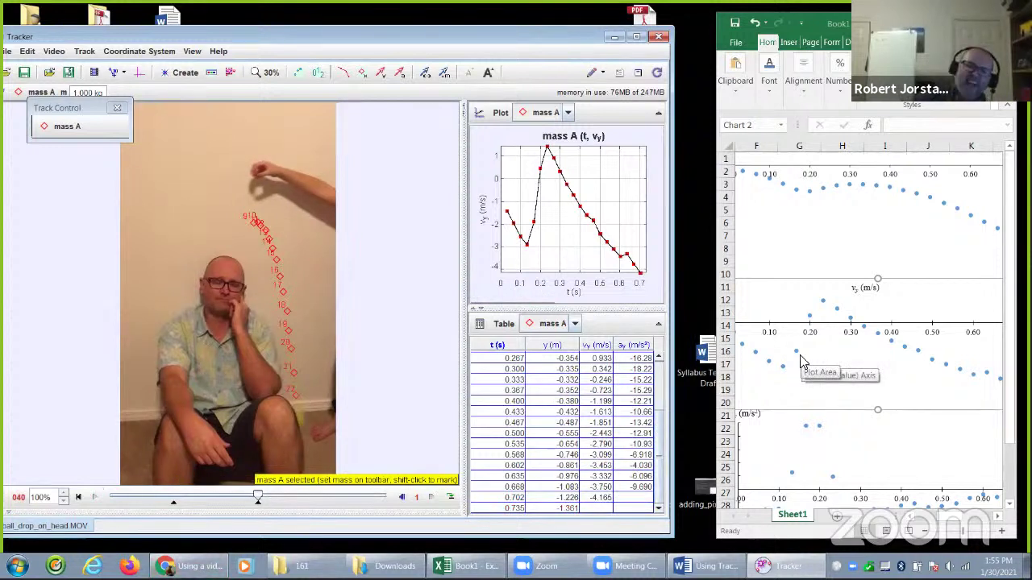
pyautogui.click(614, 547)
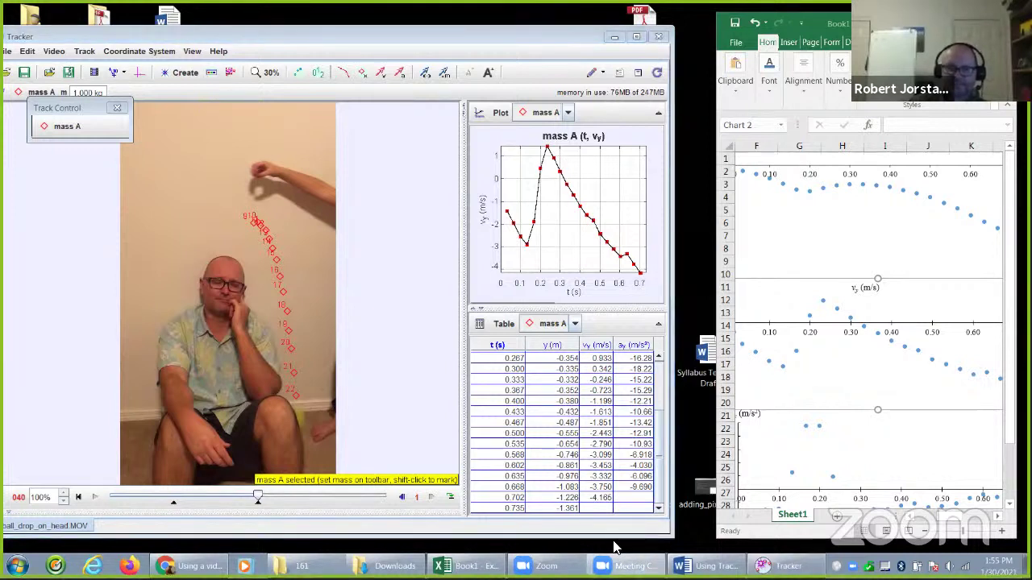